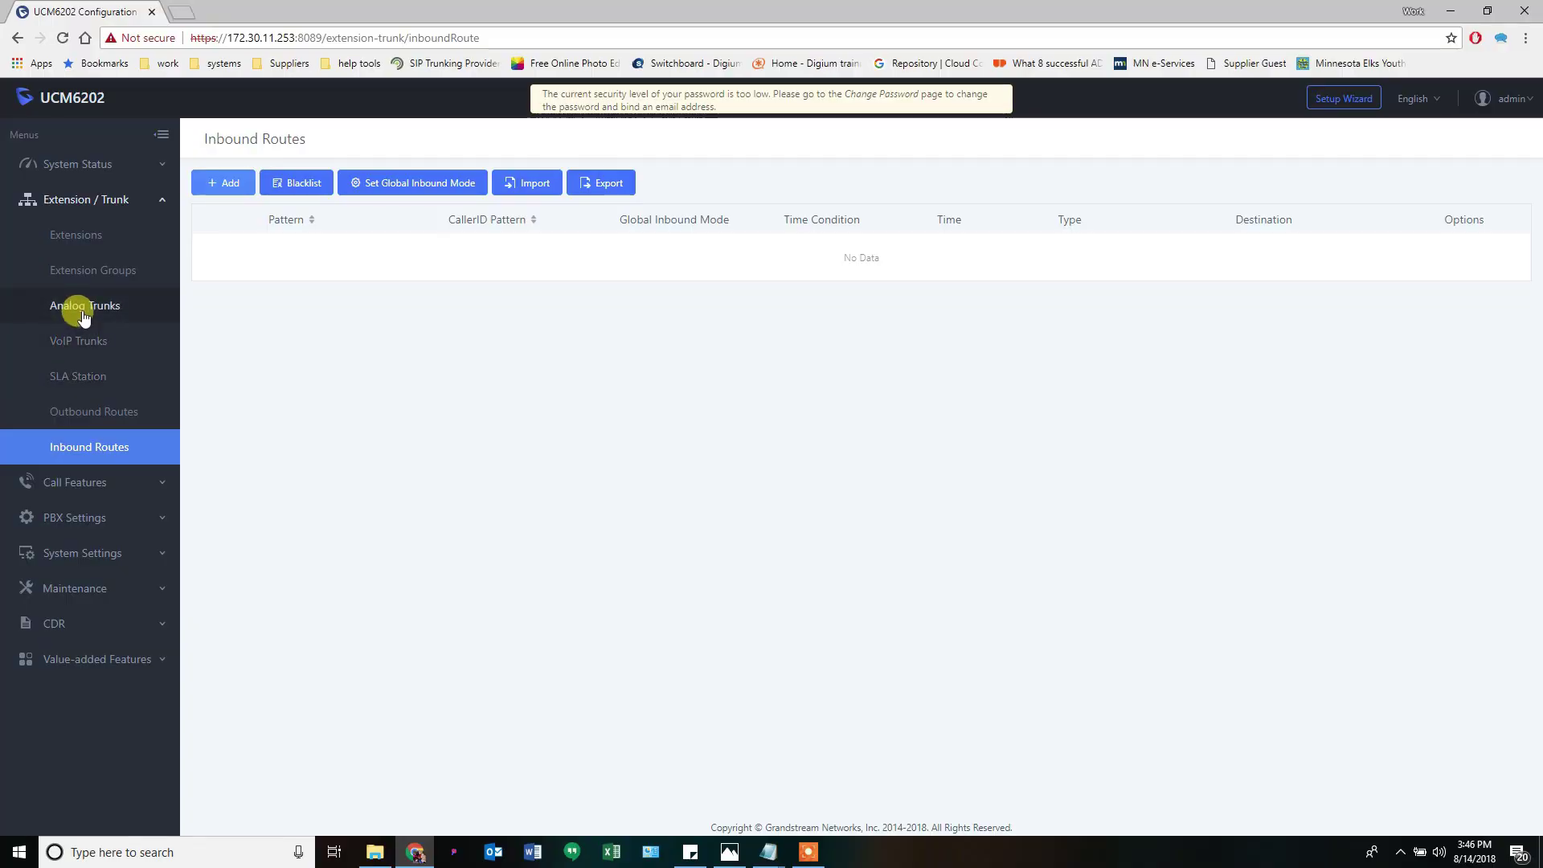
Step: Show the Analog Trunks list under Extension / Trunk, which has no trunks yet
left_click(84, 314)
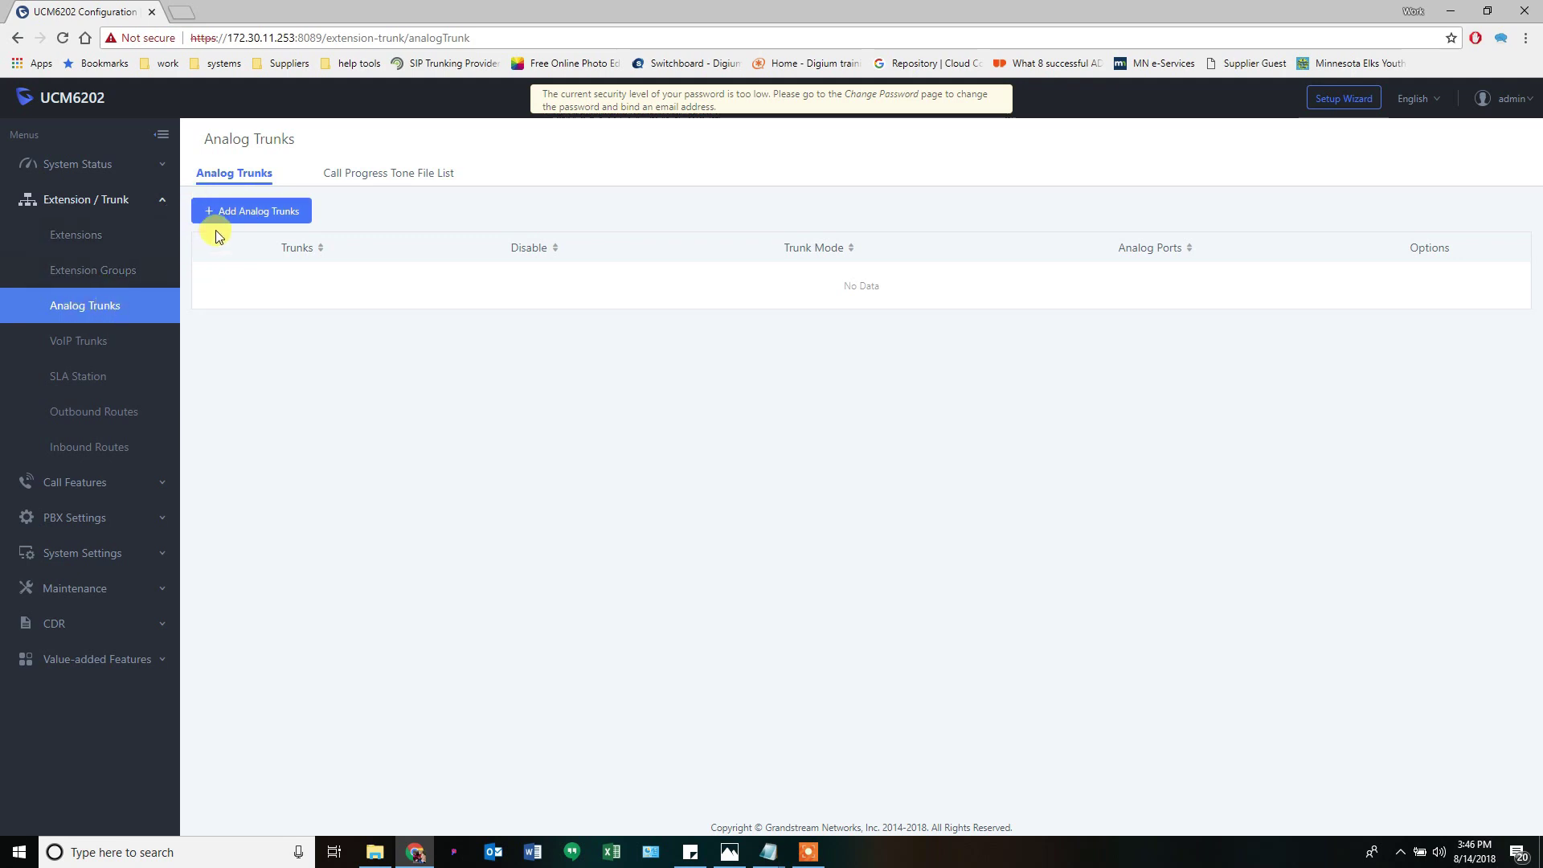
Step: Start a new analog trunk on FXO ports 1 and 2, named ana1
left_click(256, 214)
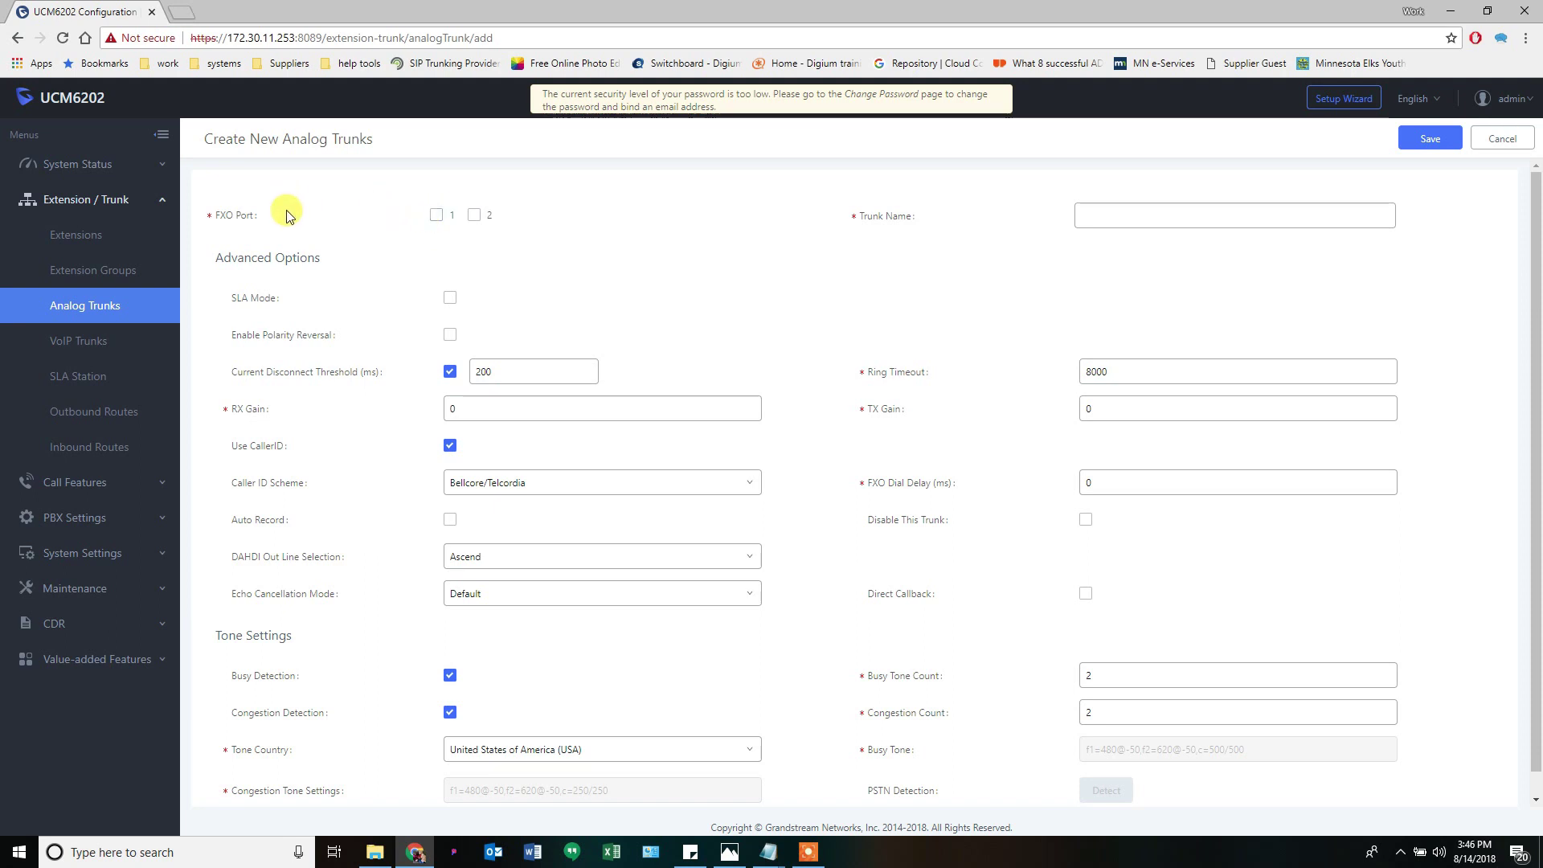
left_click(436, 216)
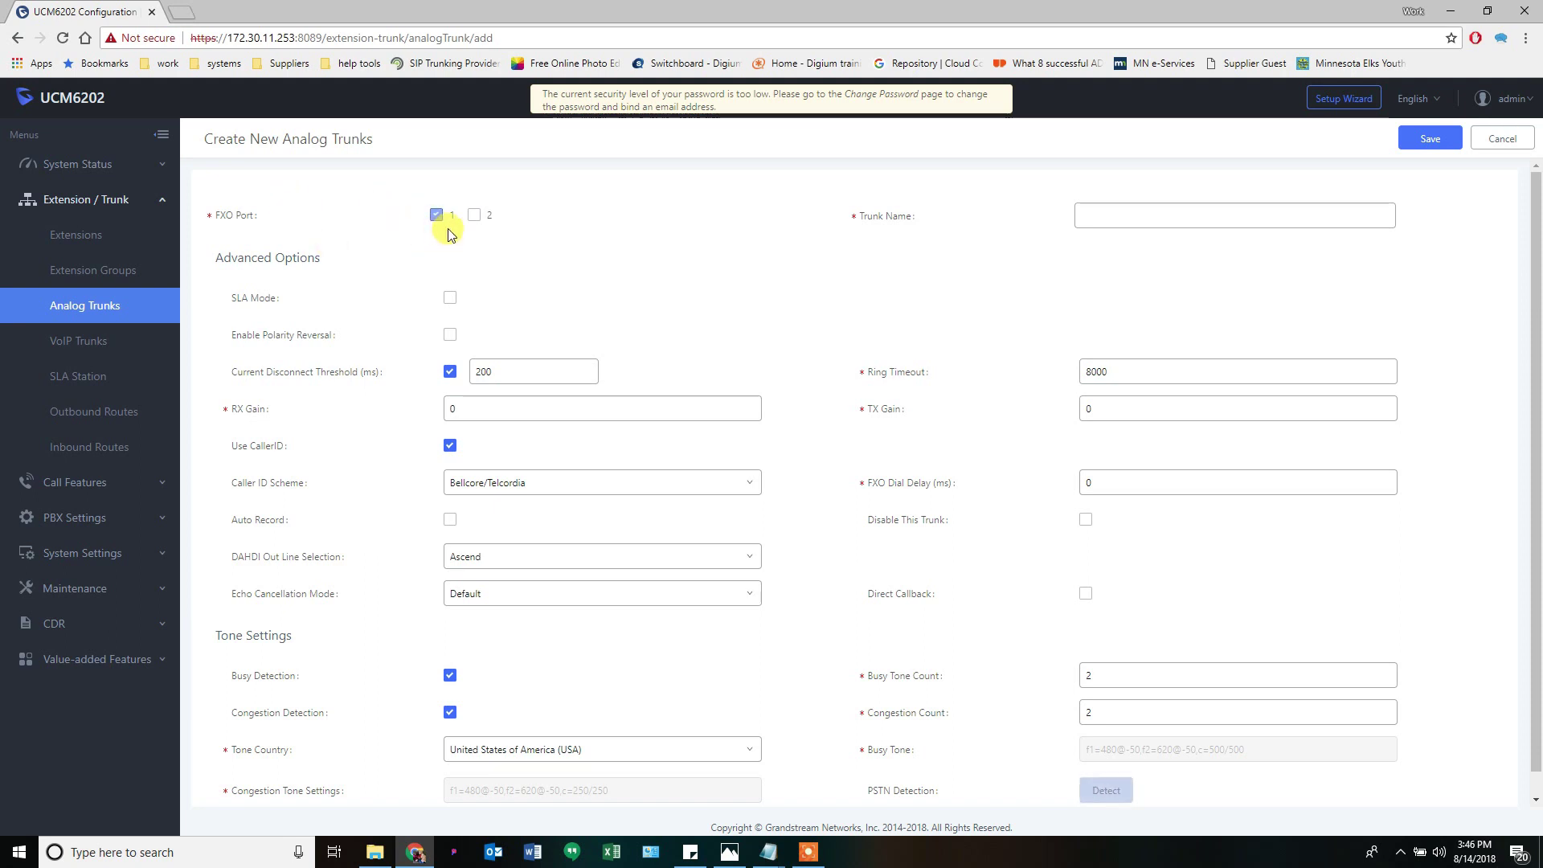
left_click(474, 219)
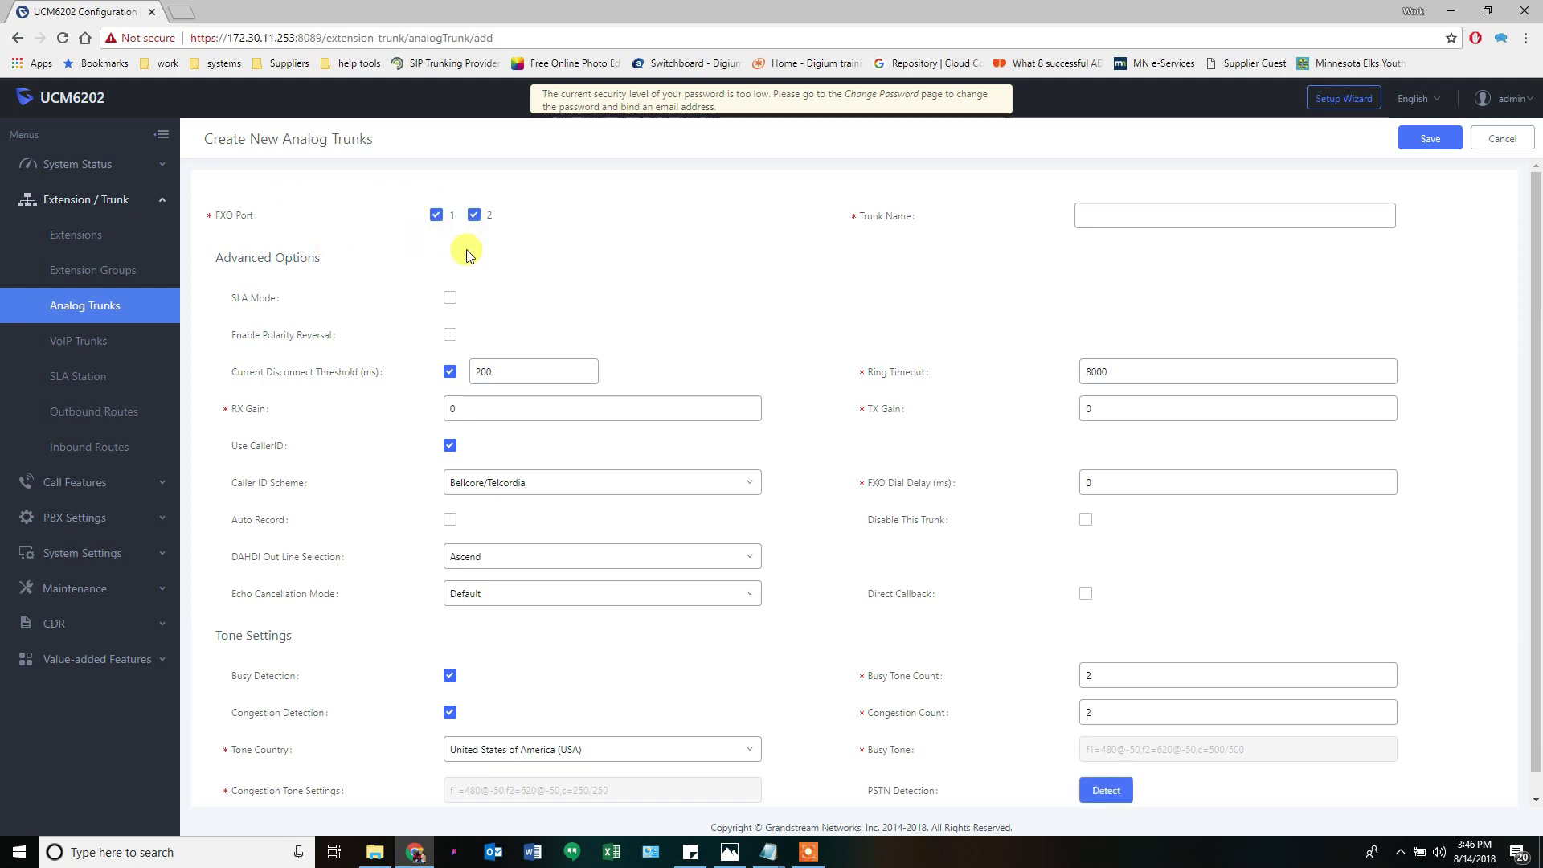
left_click(1103, 218)
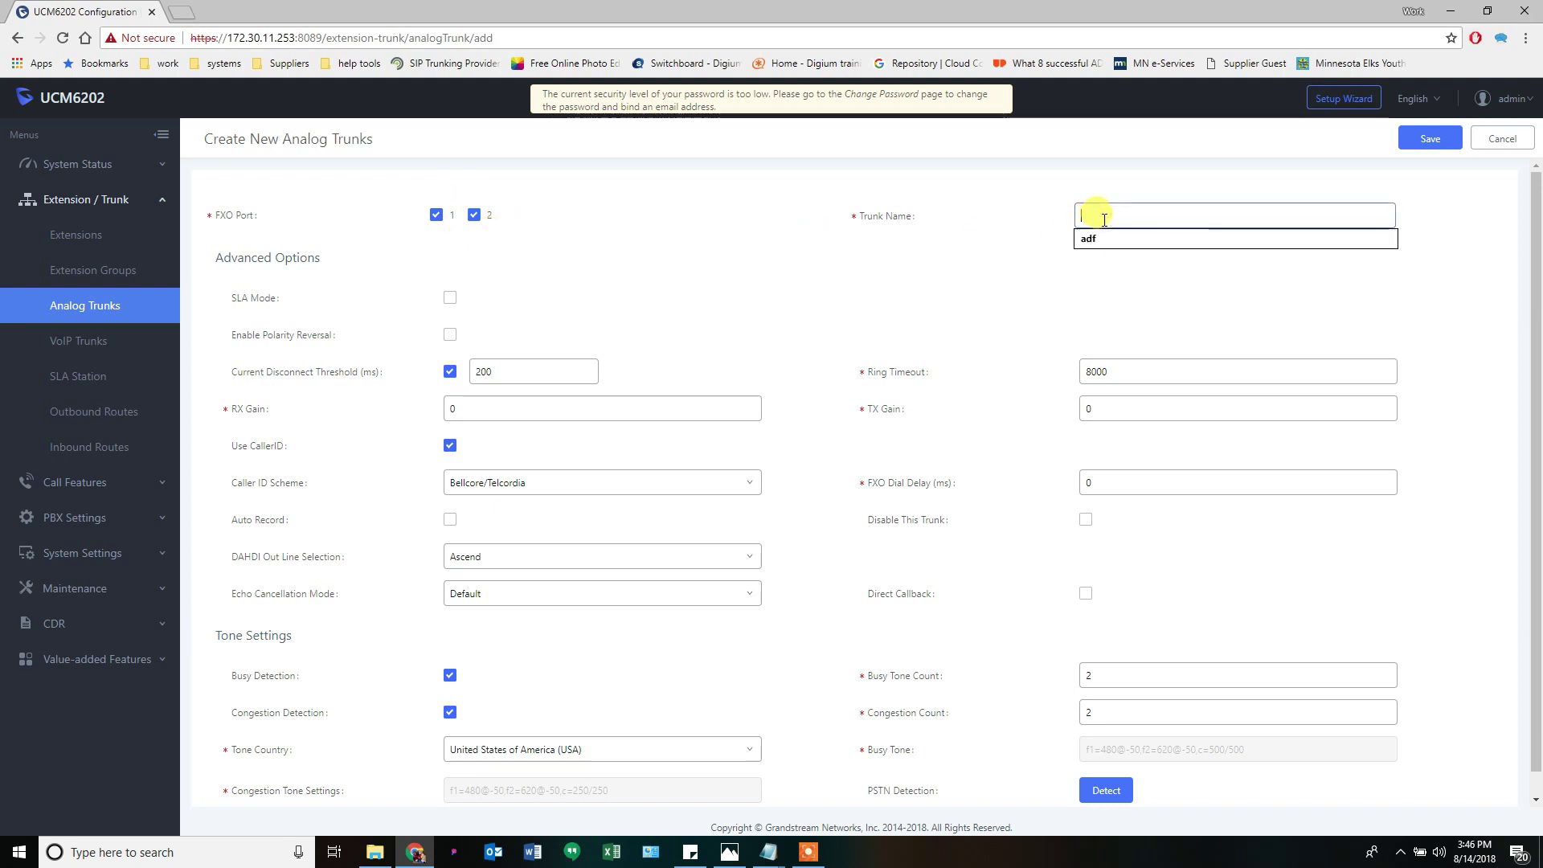
type("ana1")
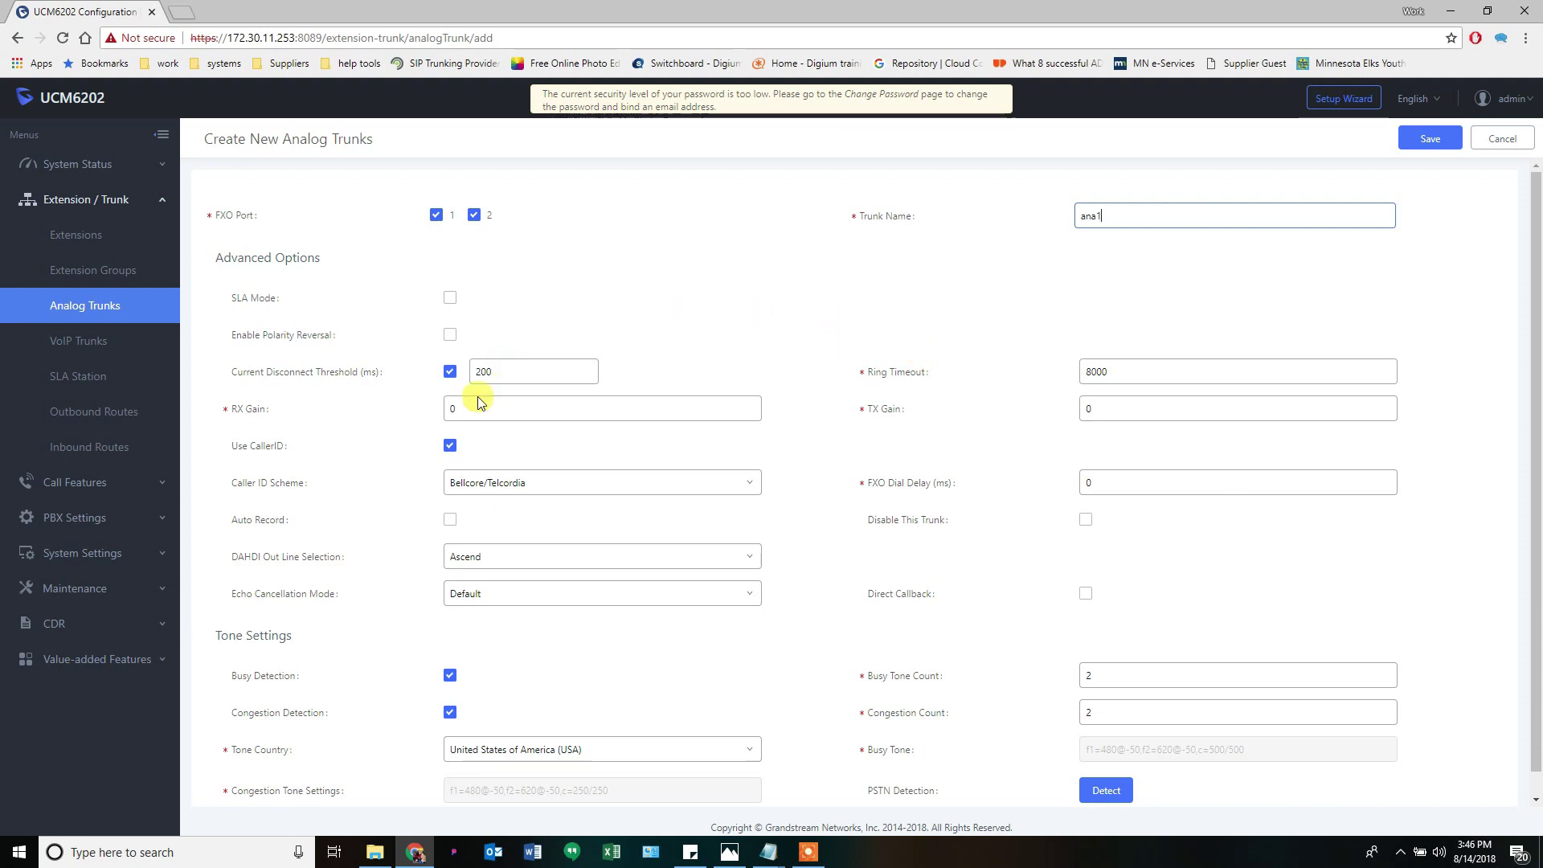
Step: Leave the caller ID option unchanged and keep United States of America as the tone country
left_click_drag(283, 447, 242, 450)
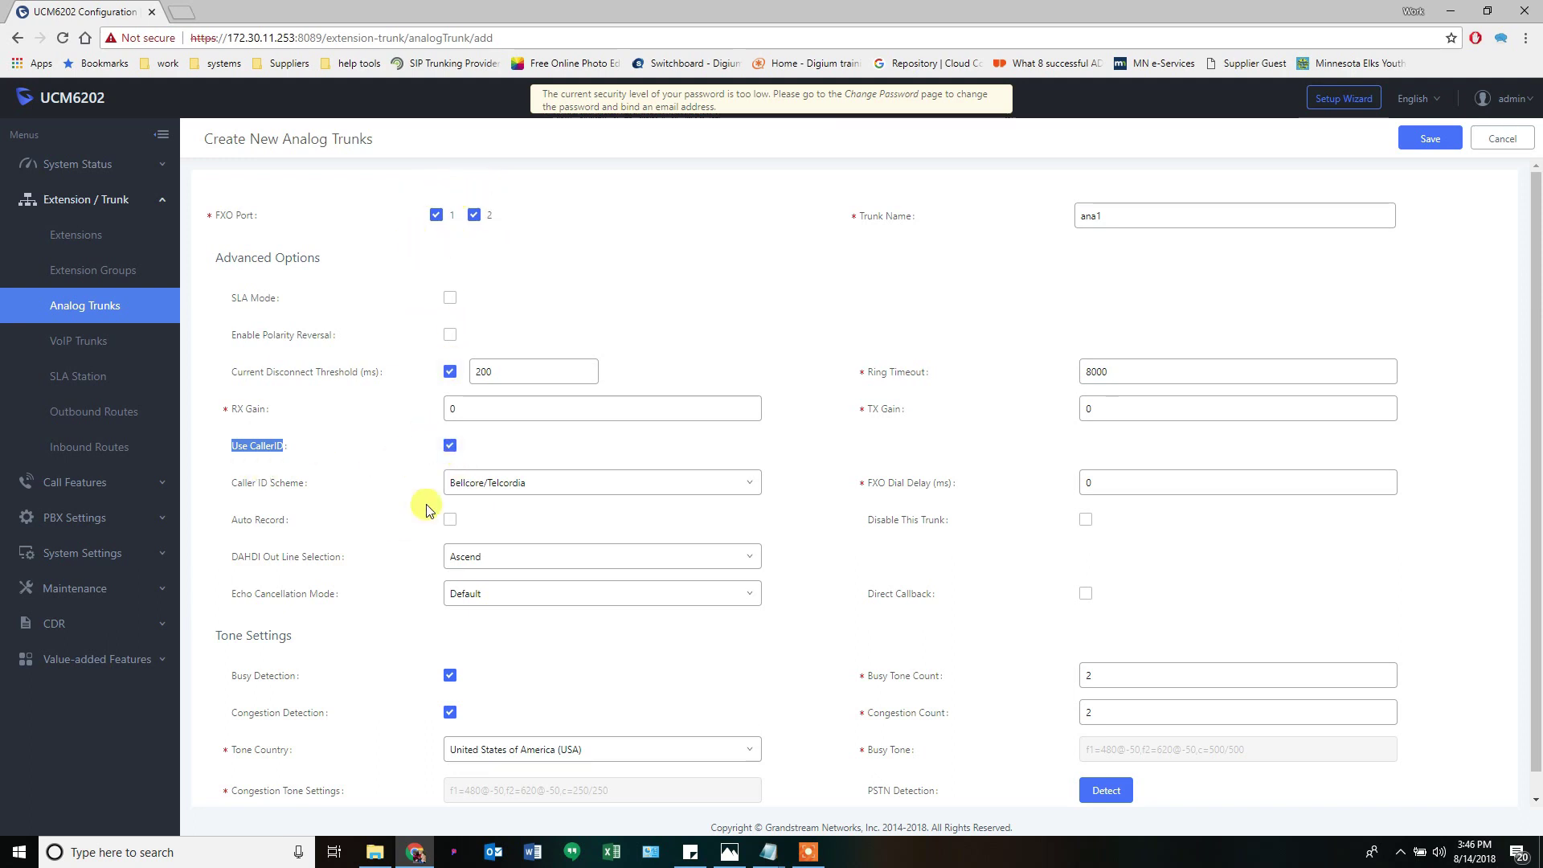
left_click(506, 451)
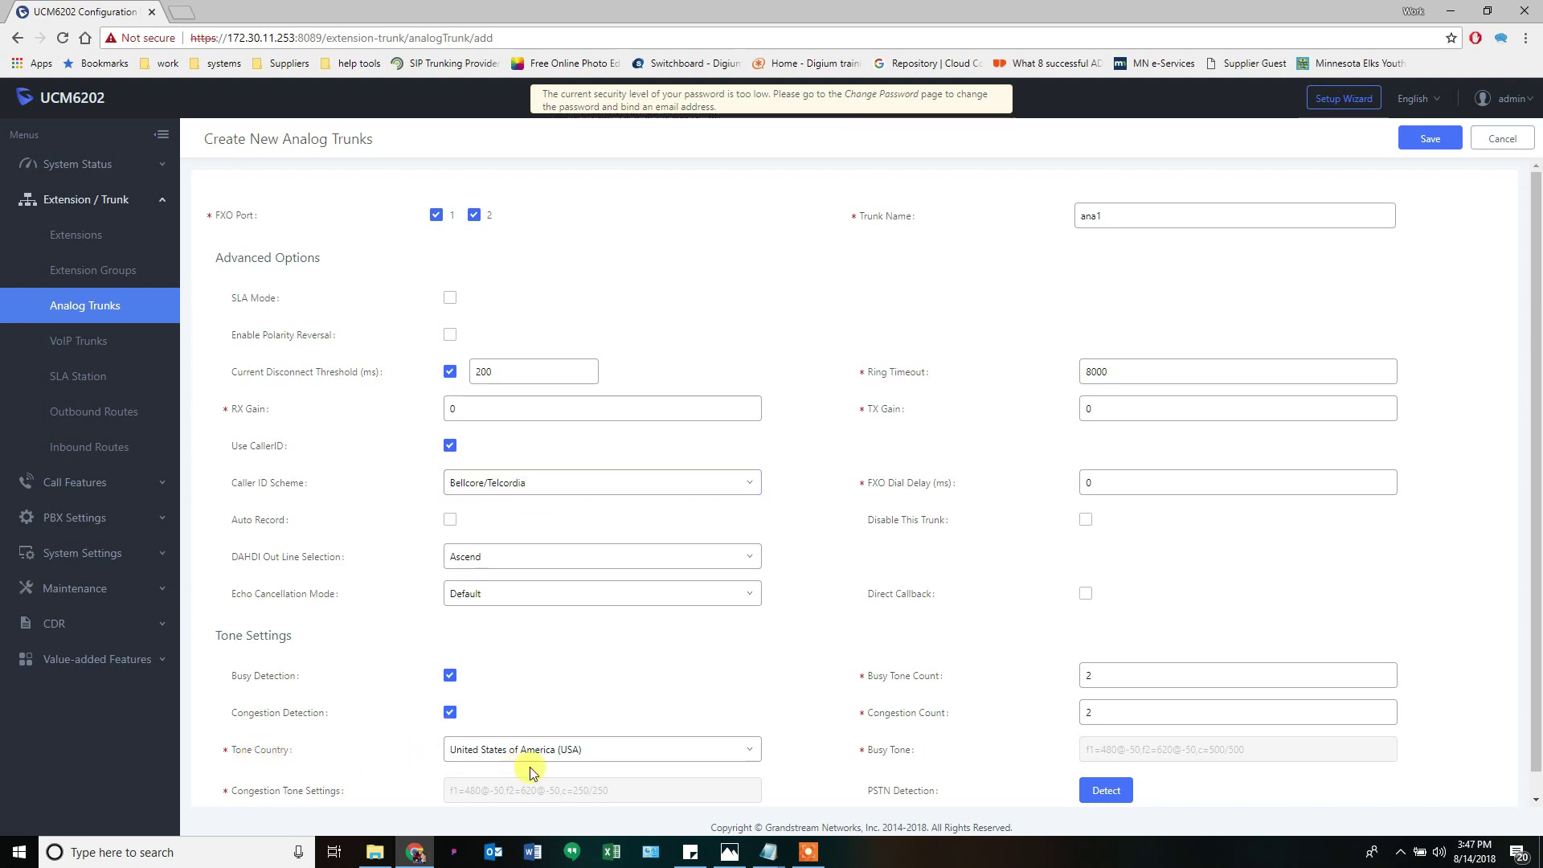
left_click(643, 755)
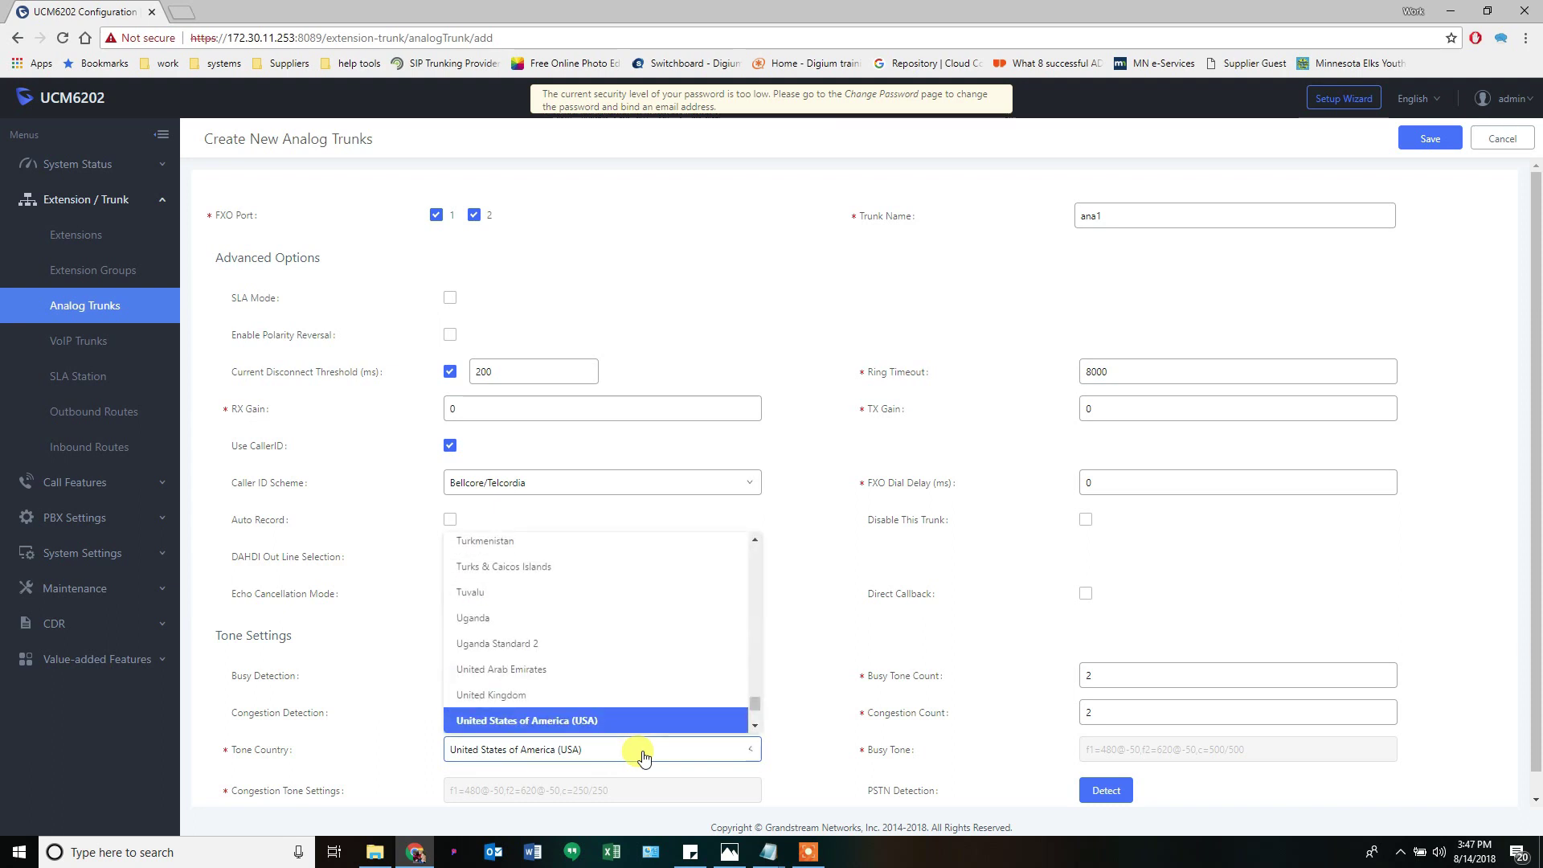
left_click(643, 755)
left_click(640, 755)
left_click(641, 755)
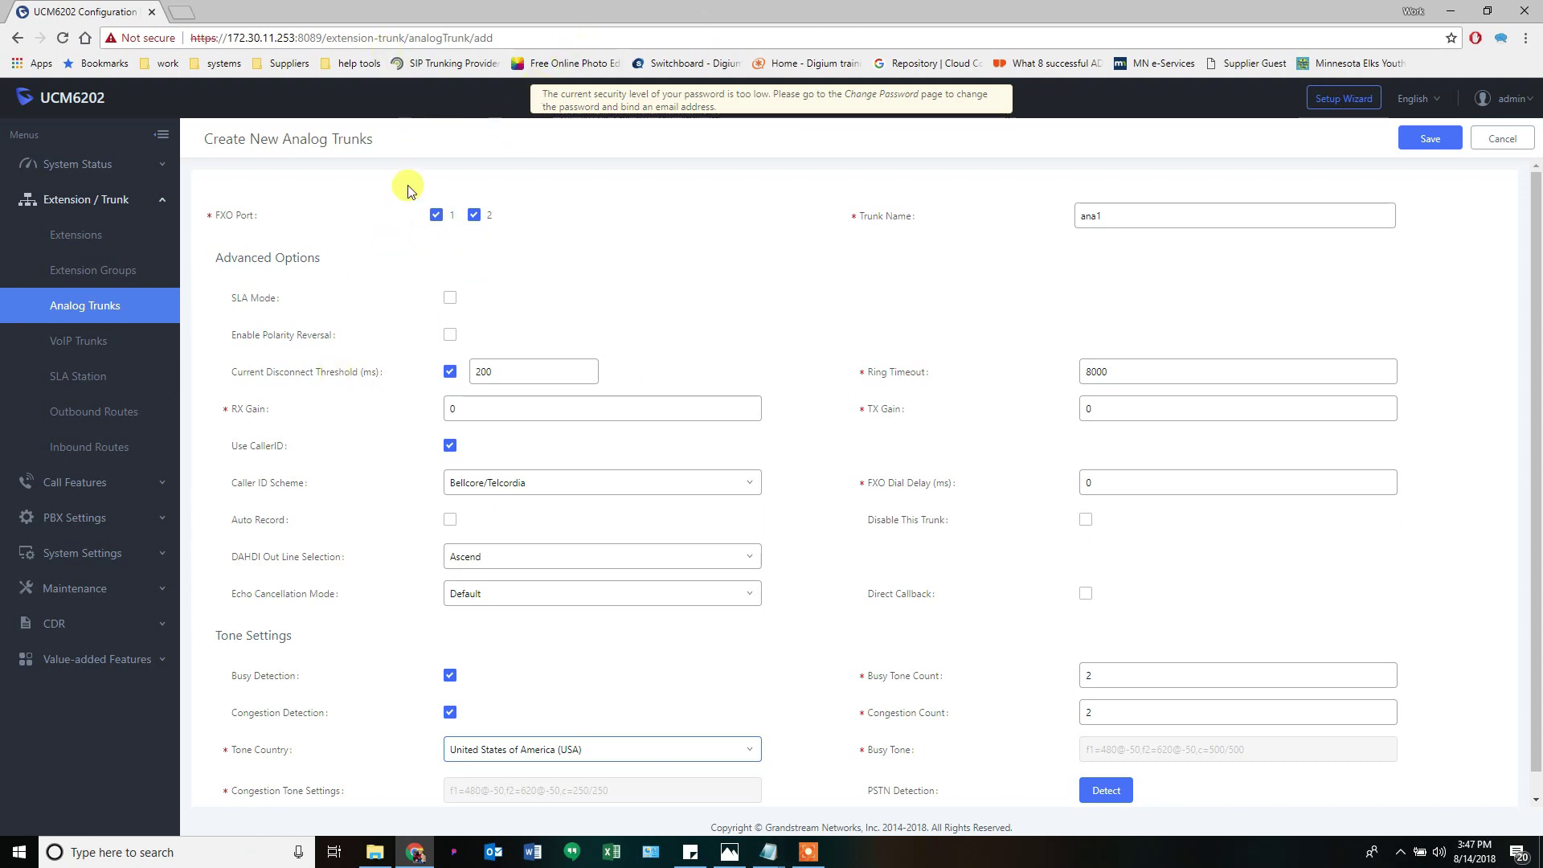
Step: Save the ana1 analog trunk and go to the empty VoIP Trunks list
left_click(1414, 140)
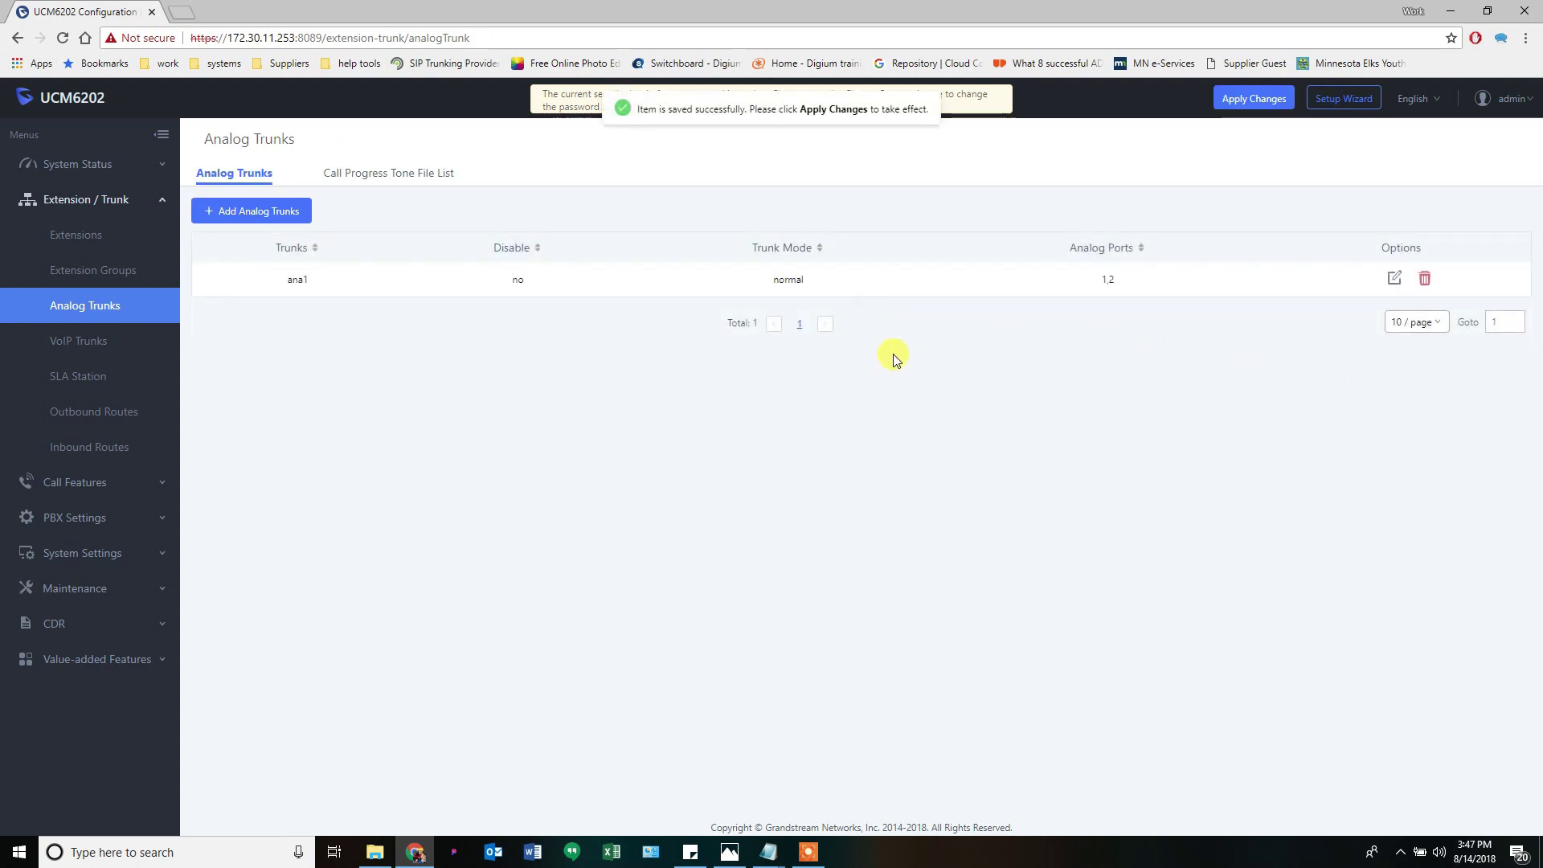
left_click(97, 352)
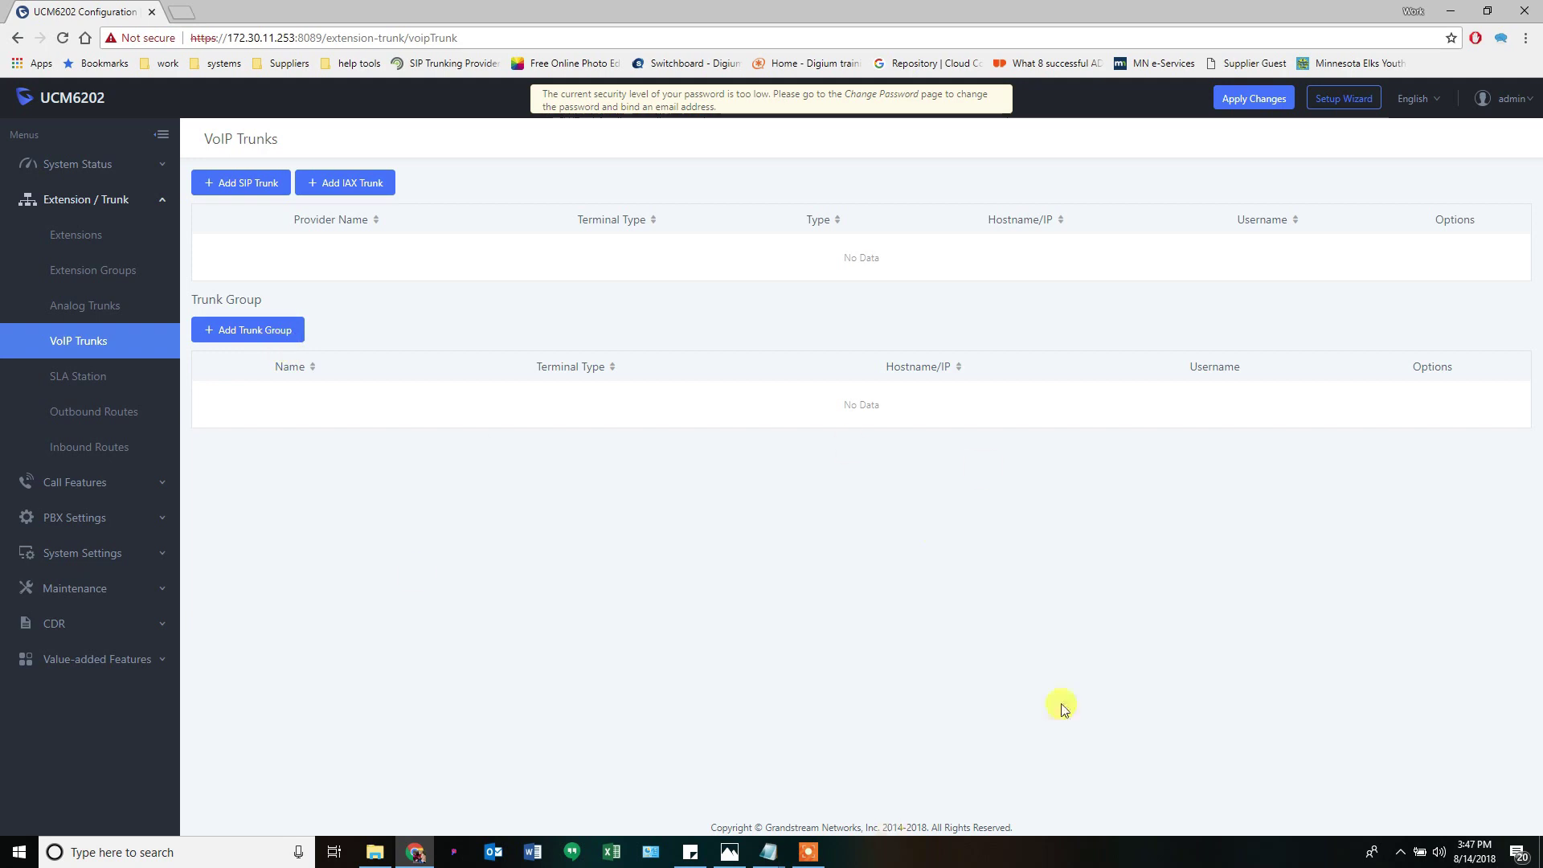
left_click(251, 330)
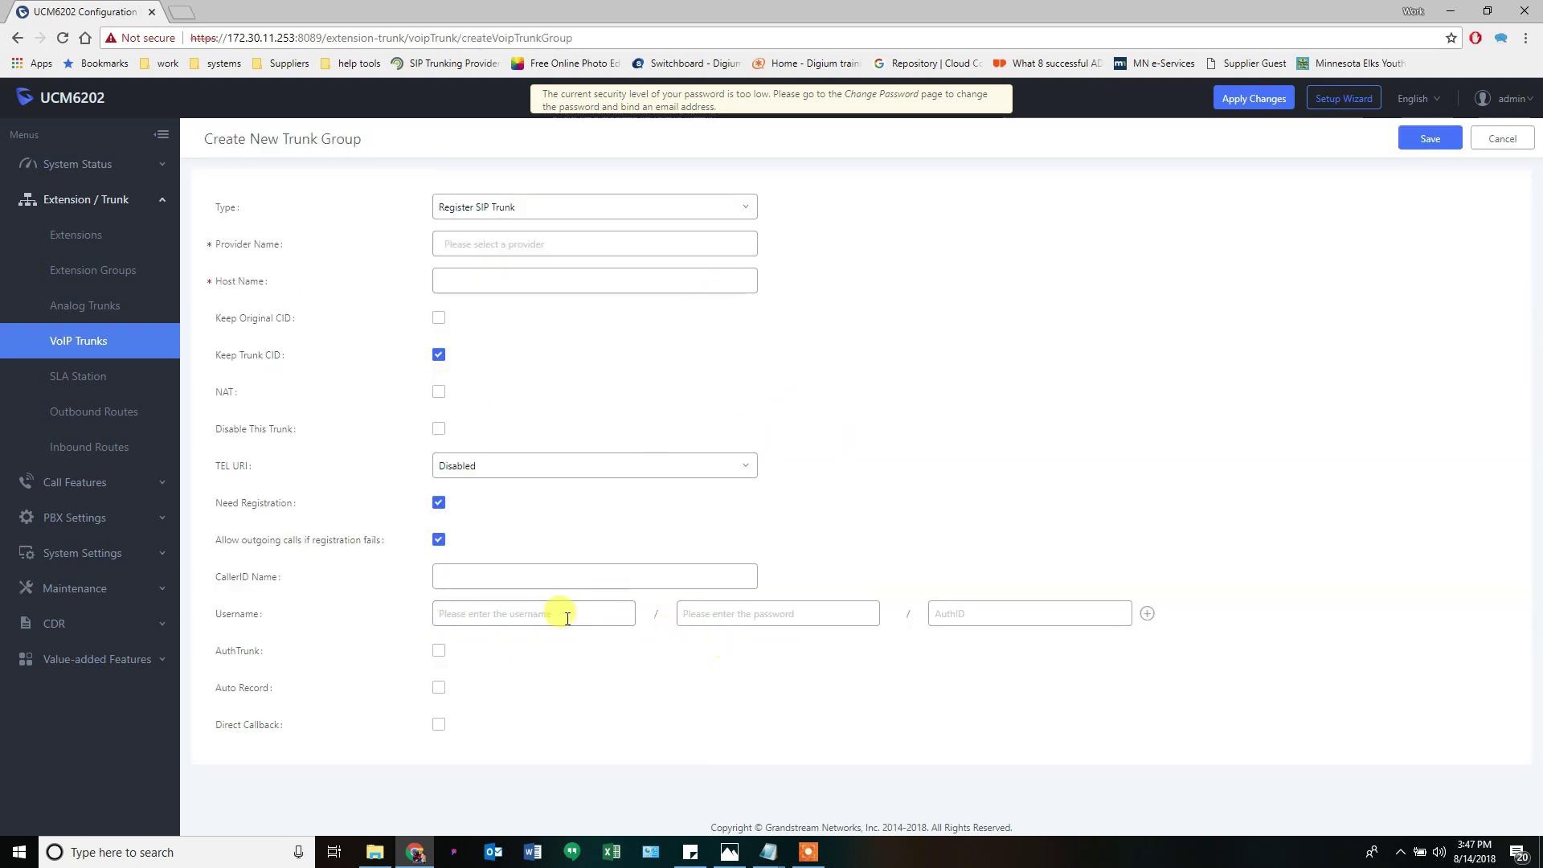
left_click(1146, 614)
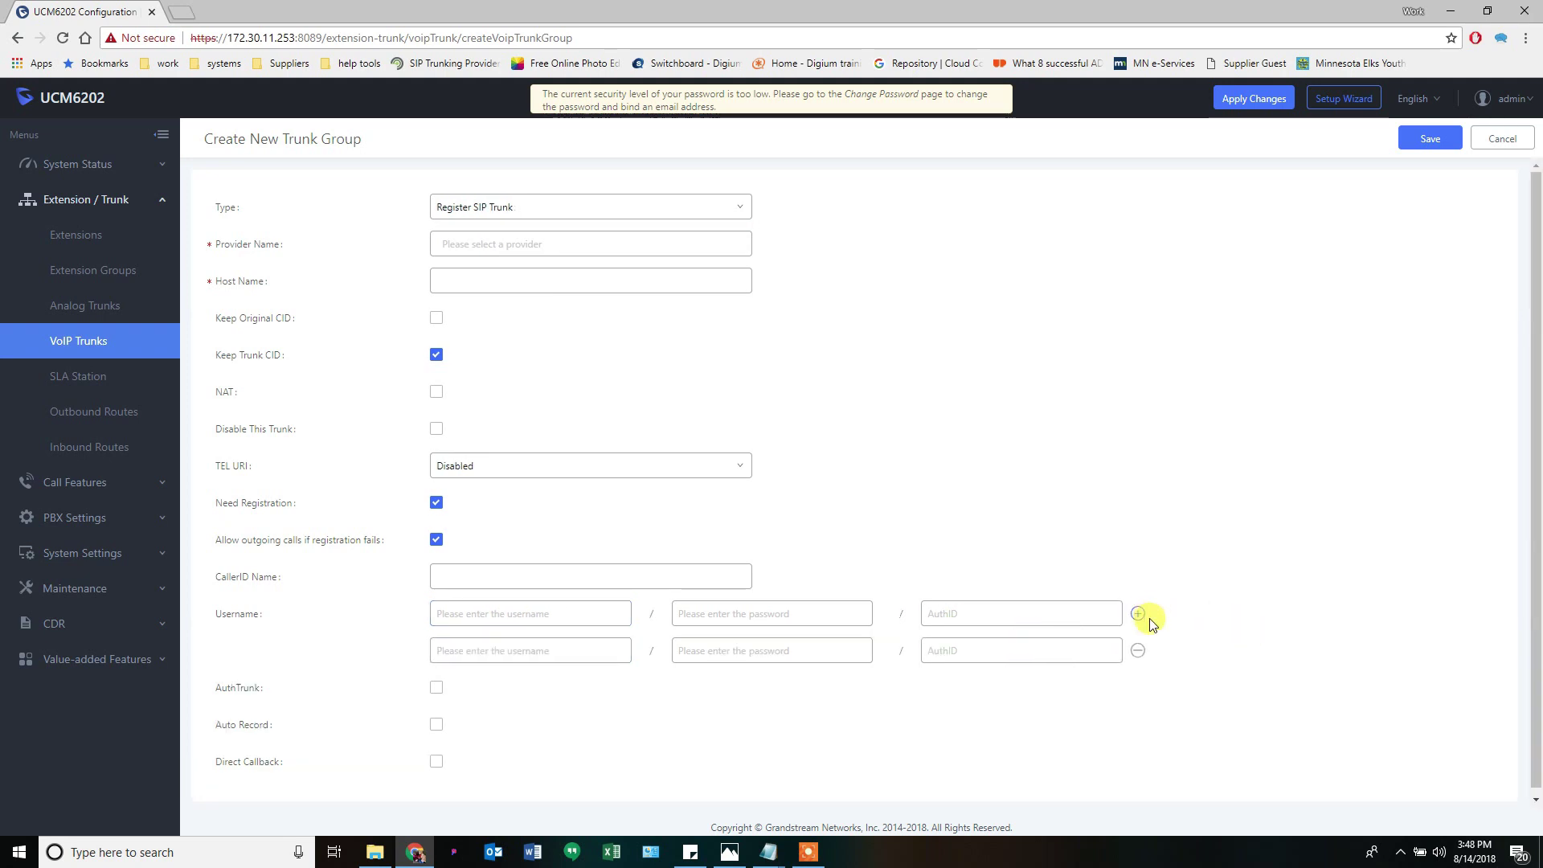
left_click(1139, 615)
left_click(1140, 615)
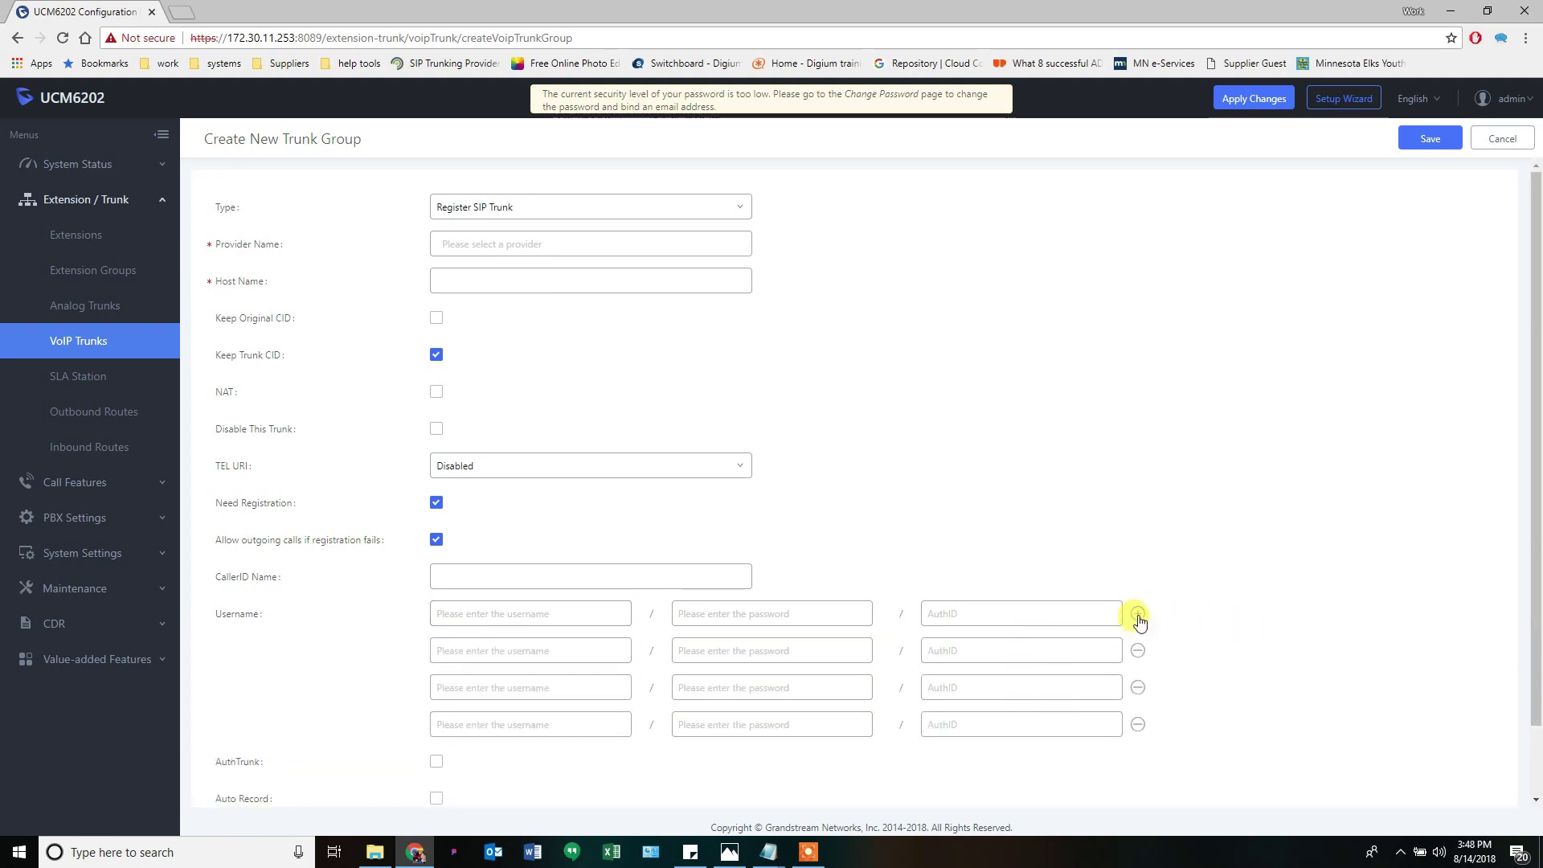
left_click(1140, 615)
left_click(1140, 616)
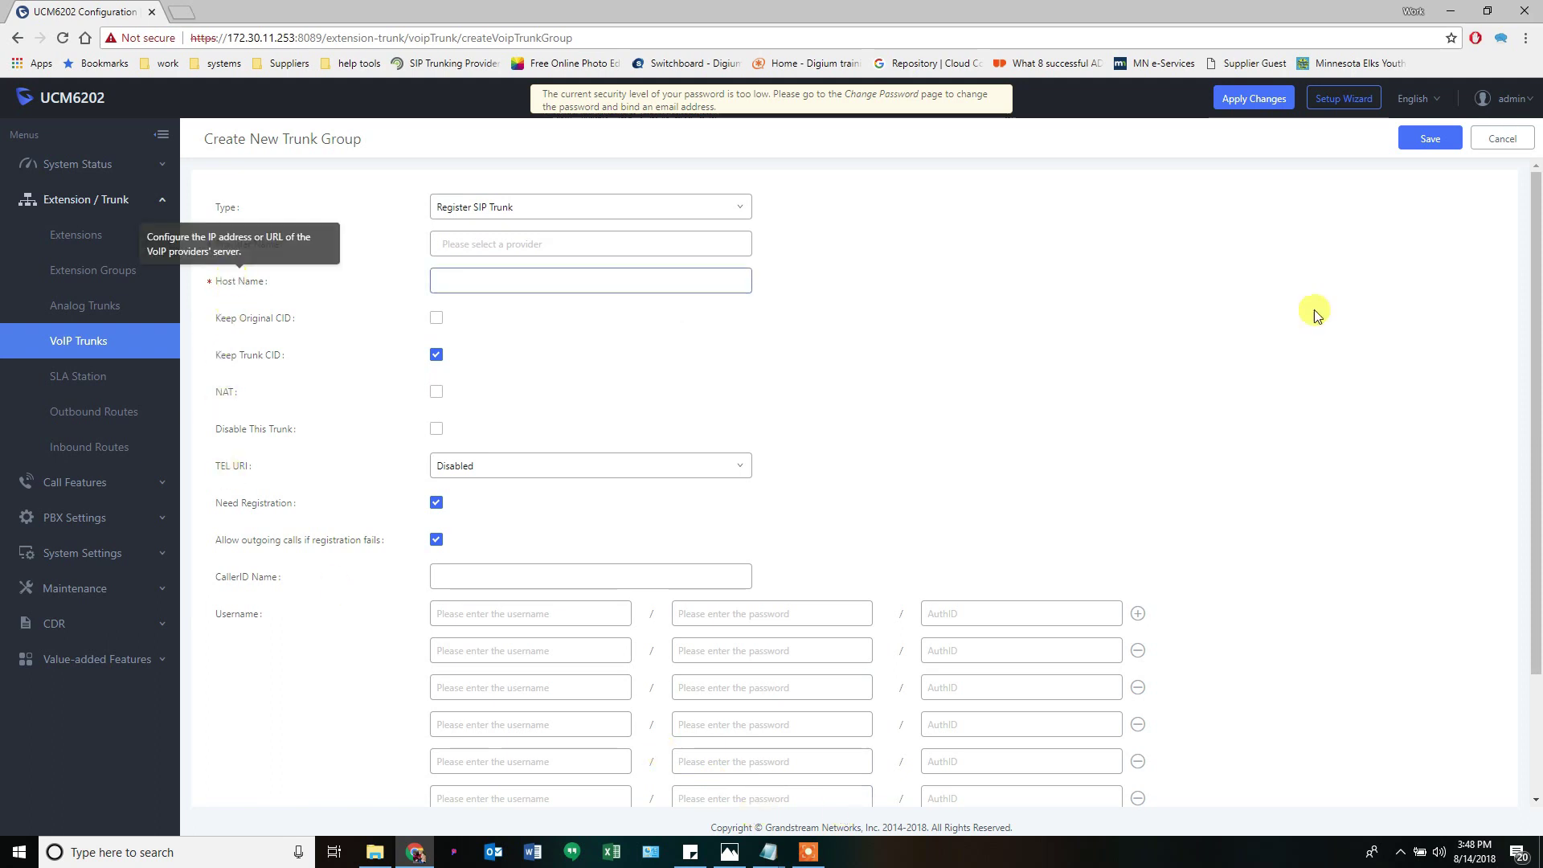
left_click(1488, 149)
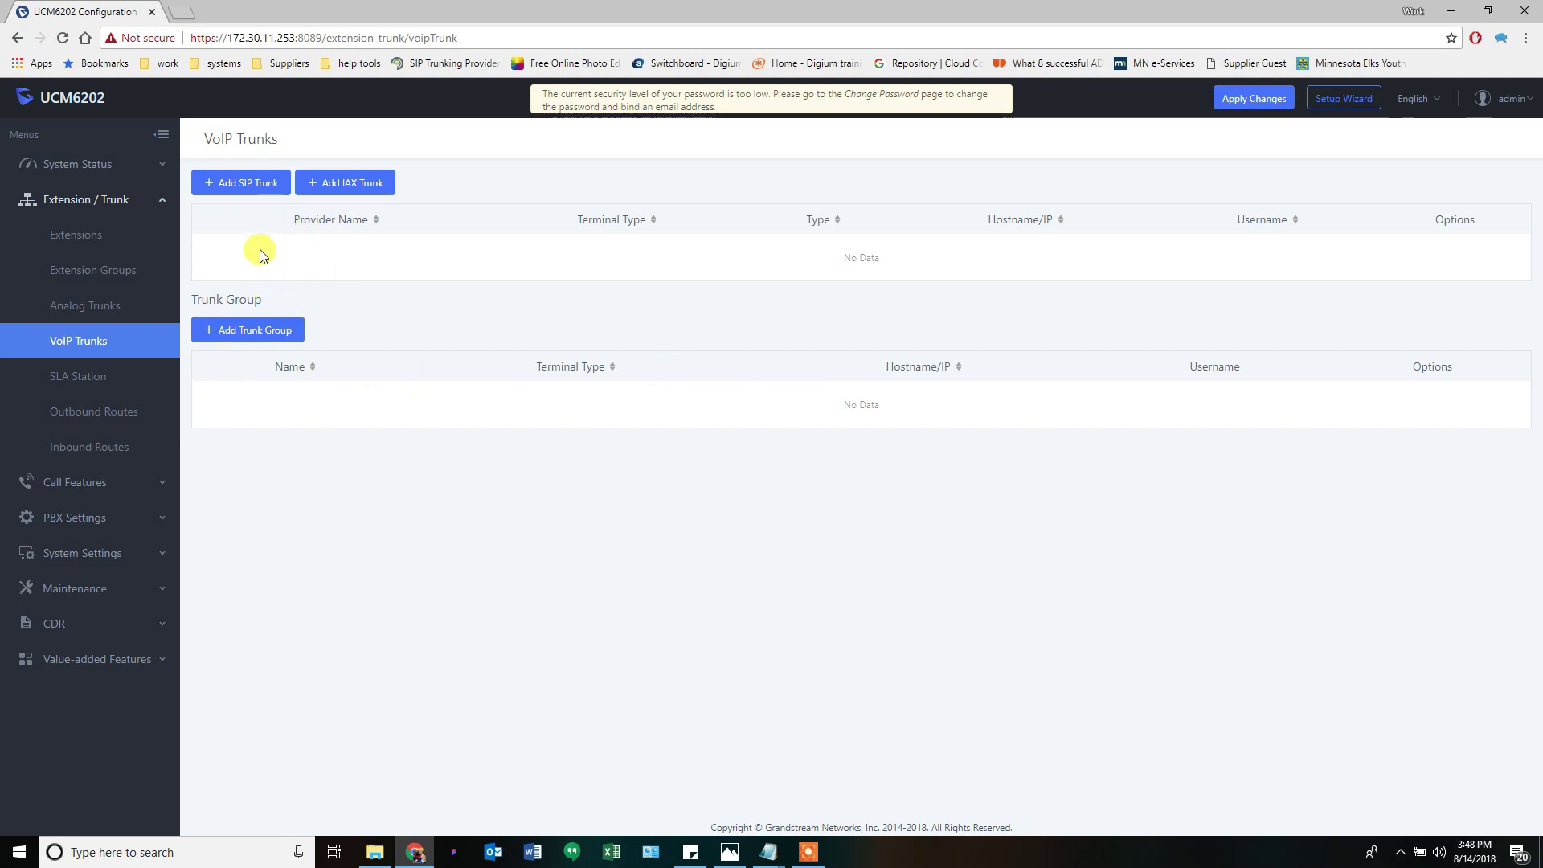
Step: Create a peer SIP trunk with provider name px1 and host name px1.nexvortex.com
left_click(250, 186)
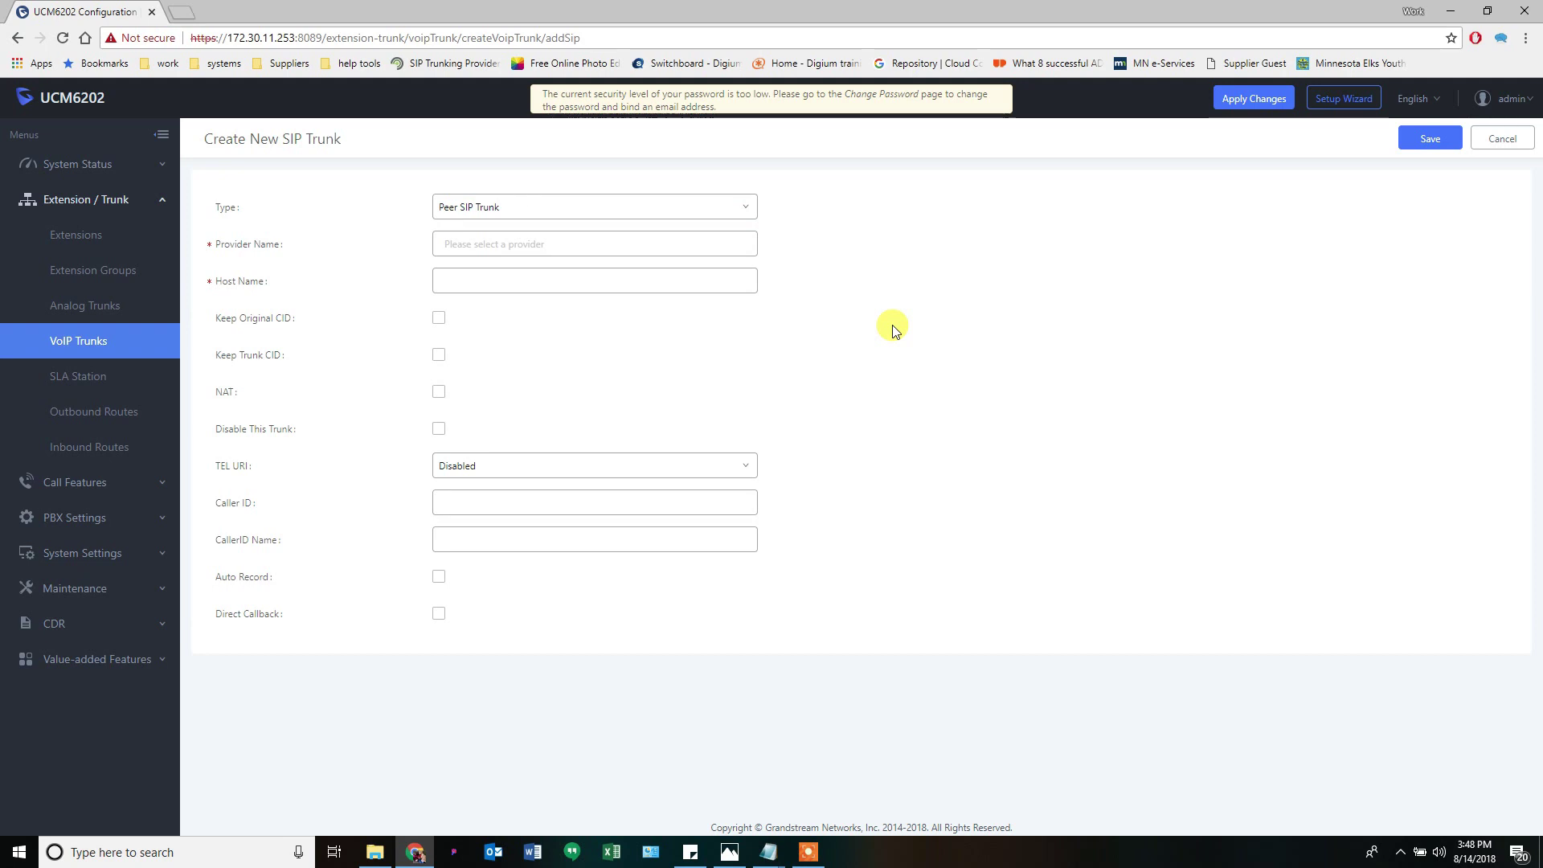
left_click(616, 240)
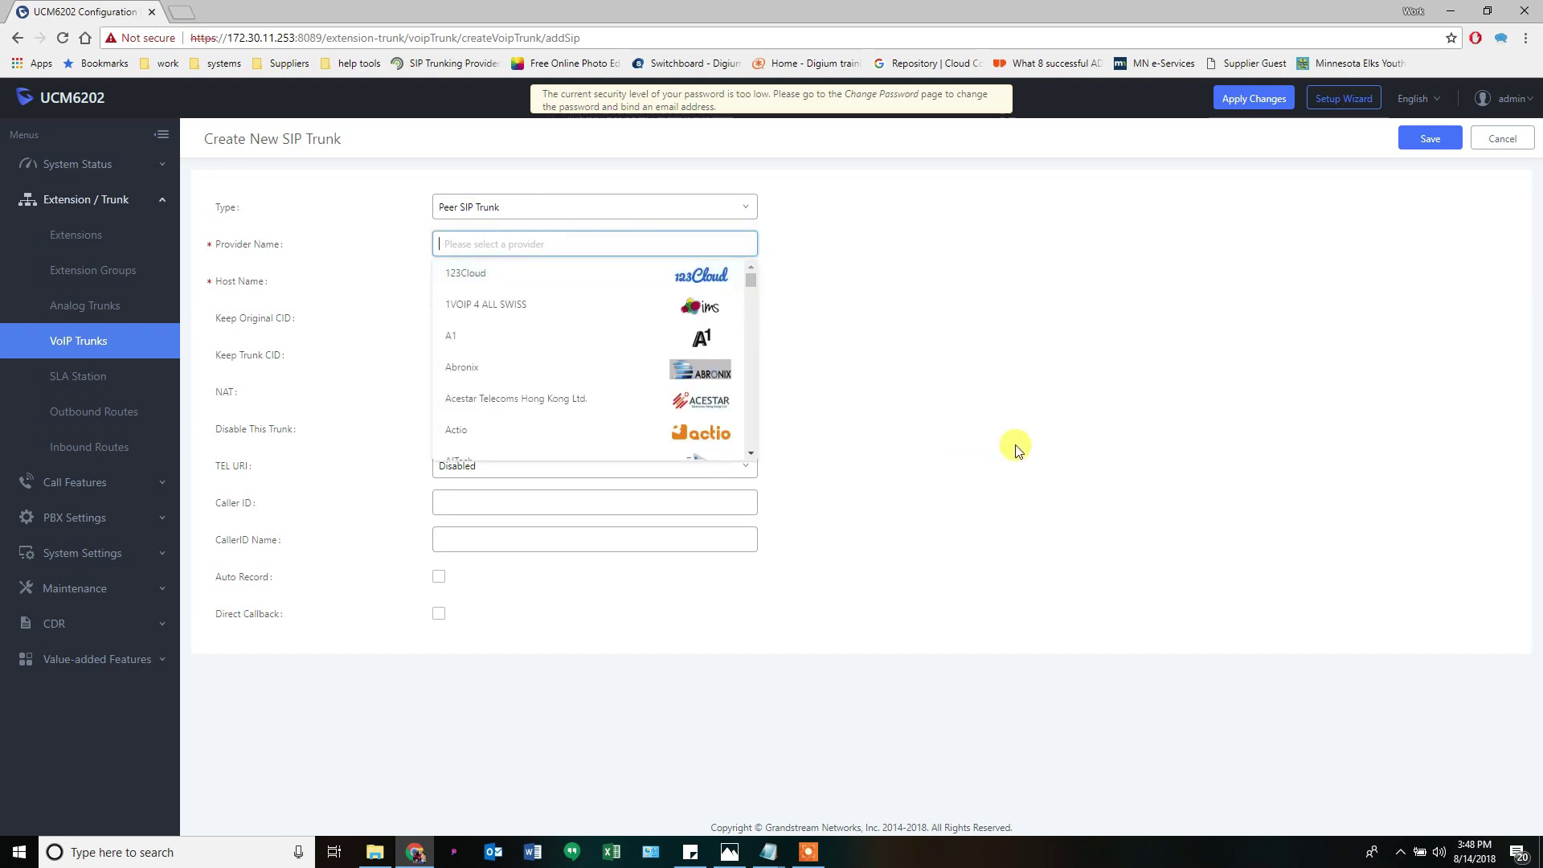
type("p")
key("BackSpace")
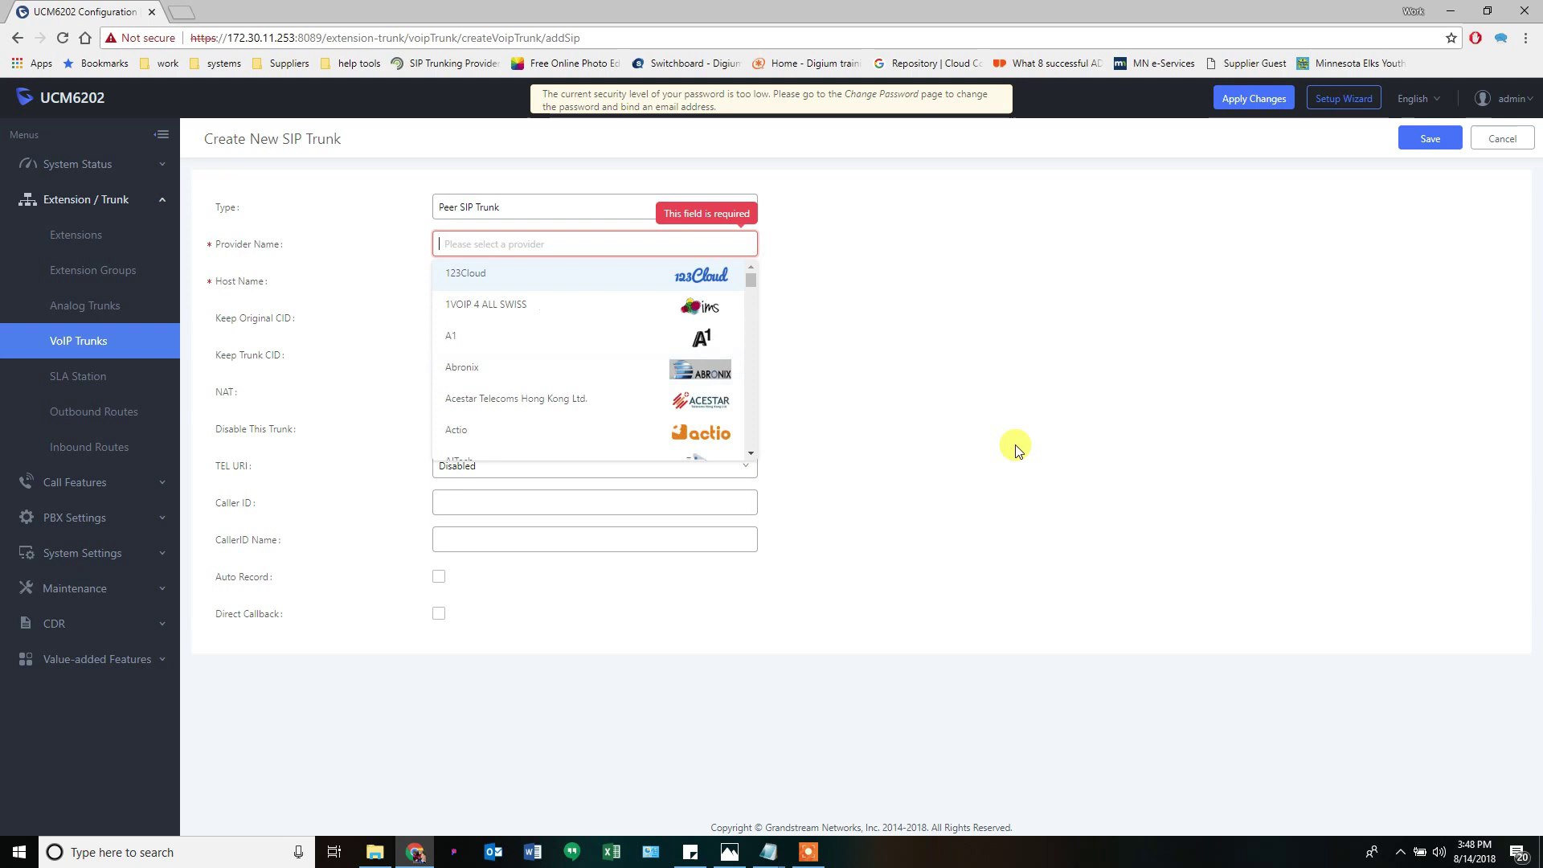
type("px1")
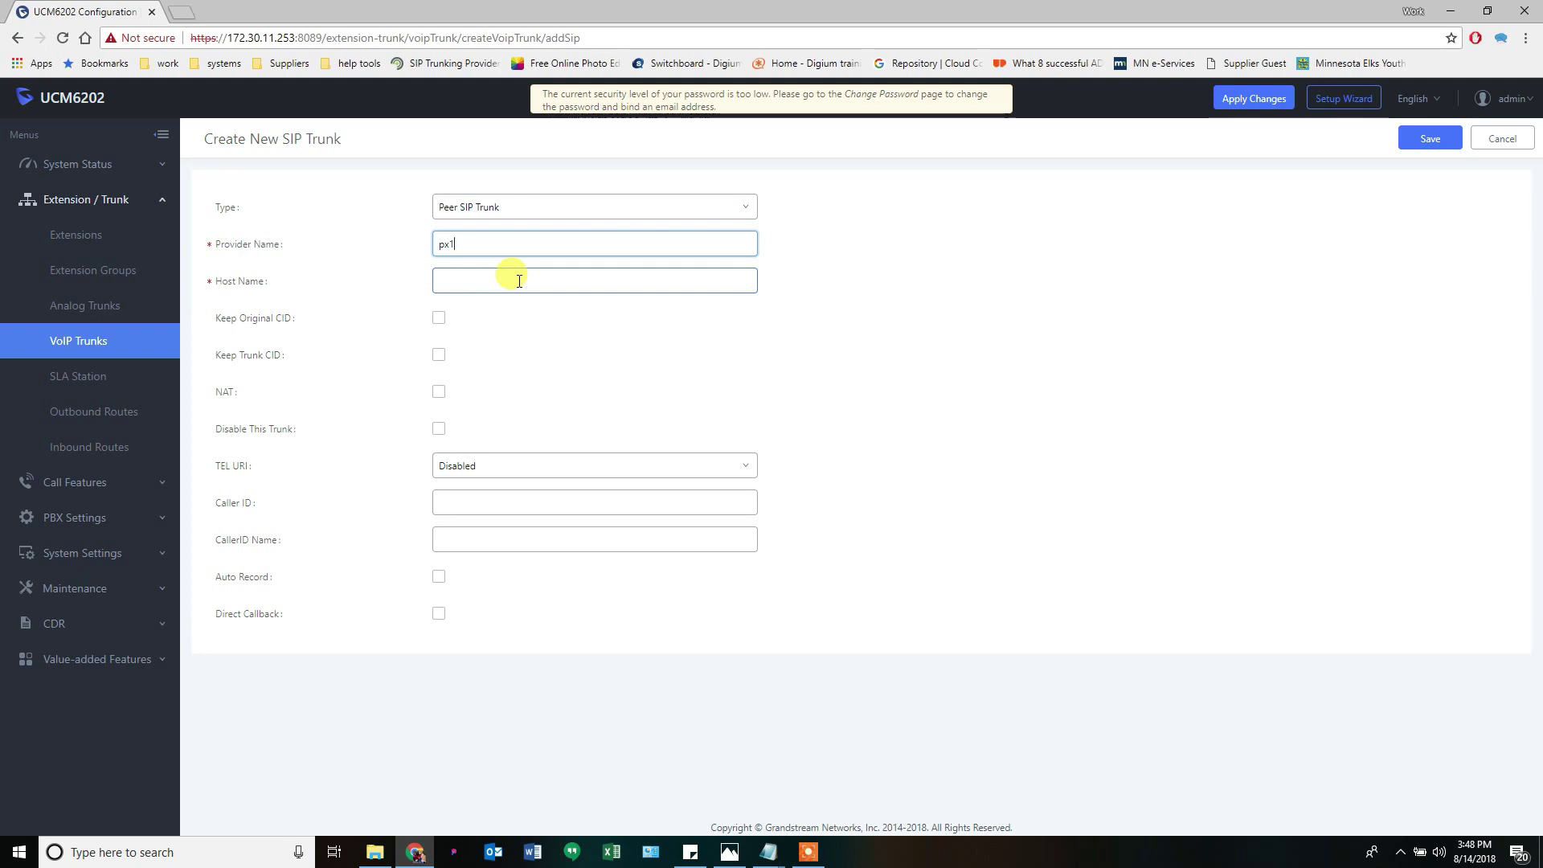
left_click(519, 280)
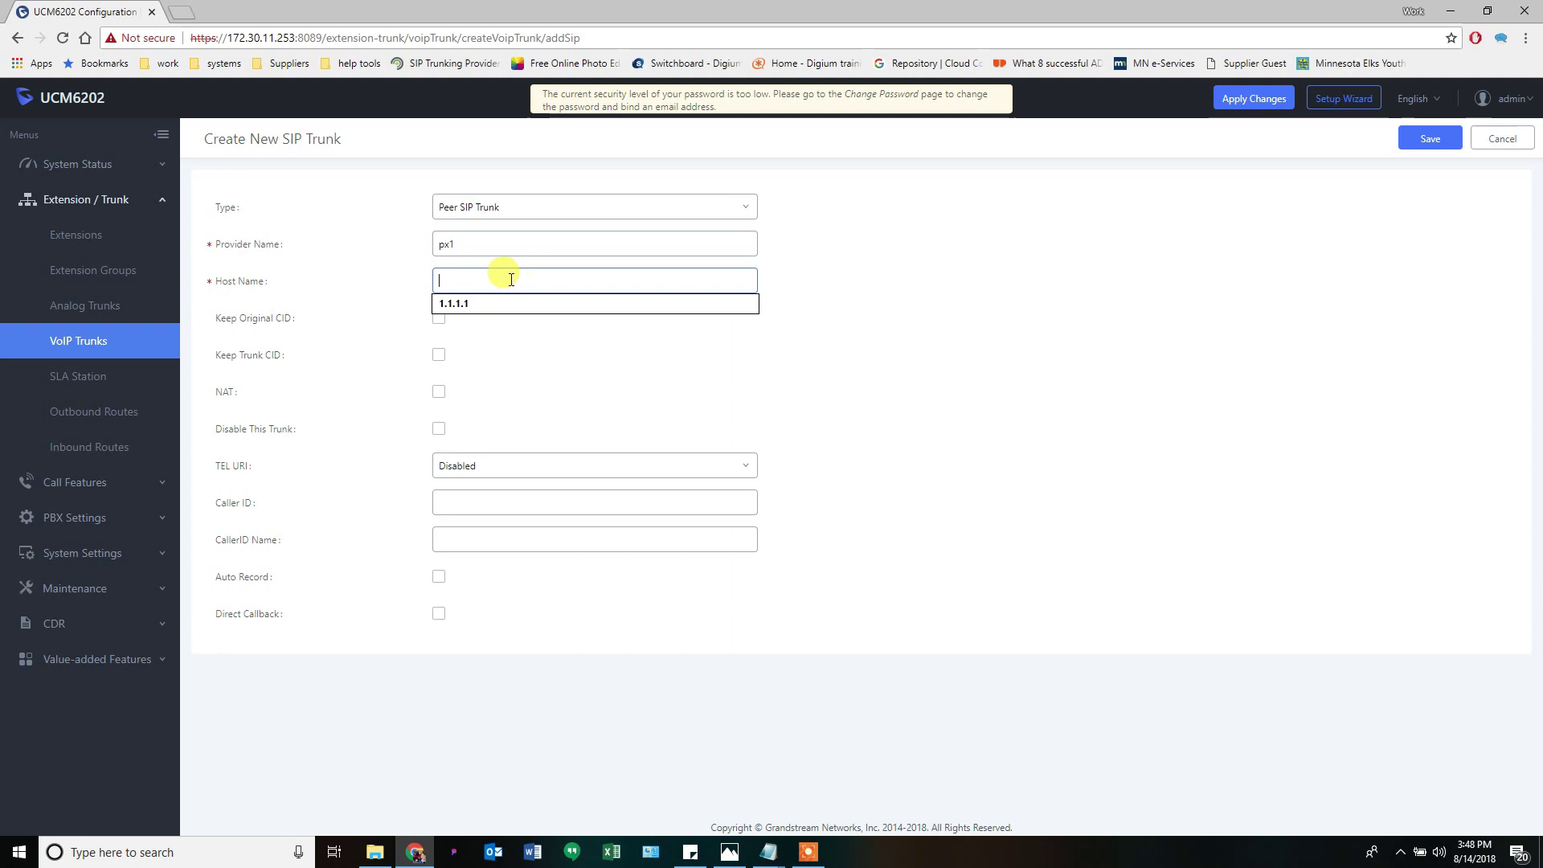
type("px")
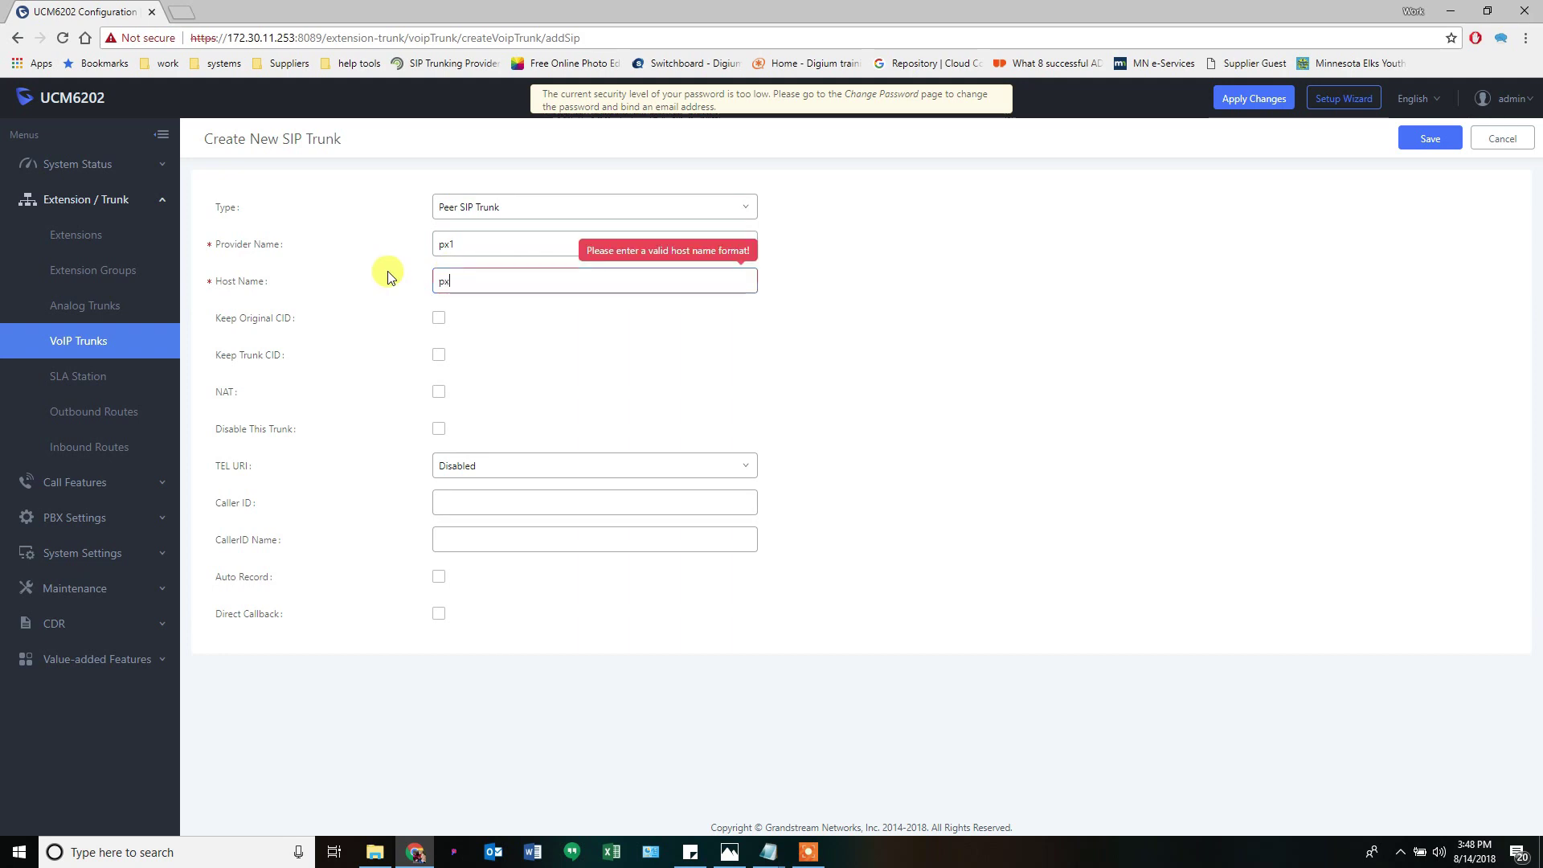
type("1.nex")
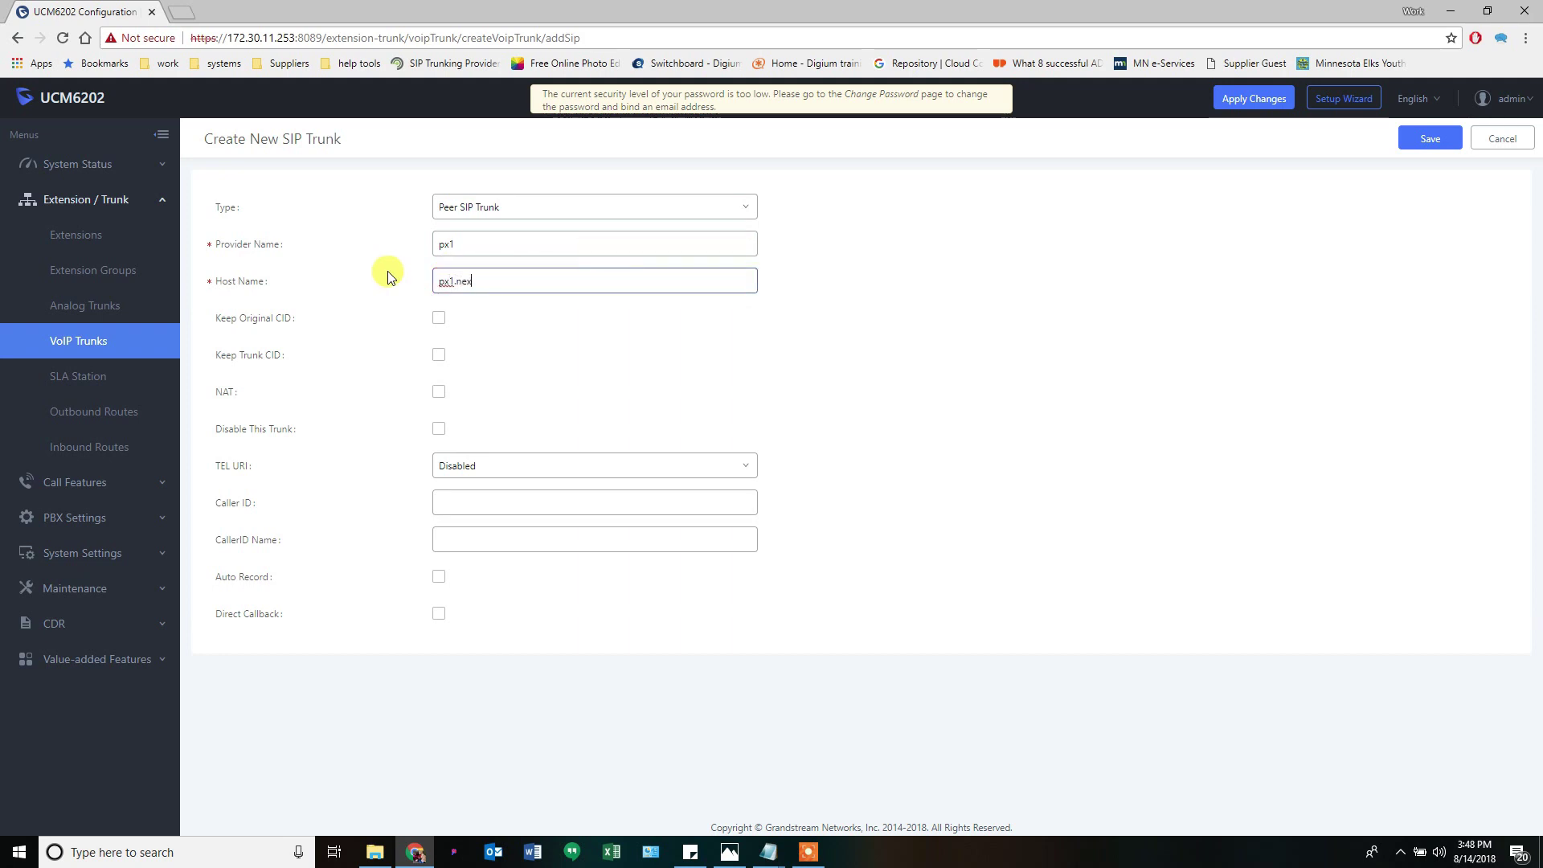
type("vortex.c")
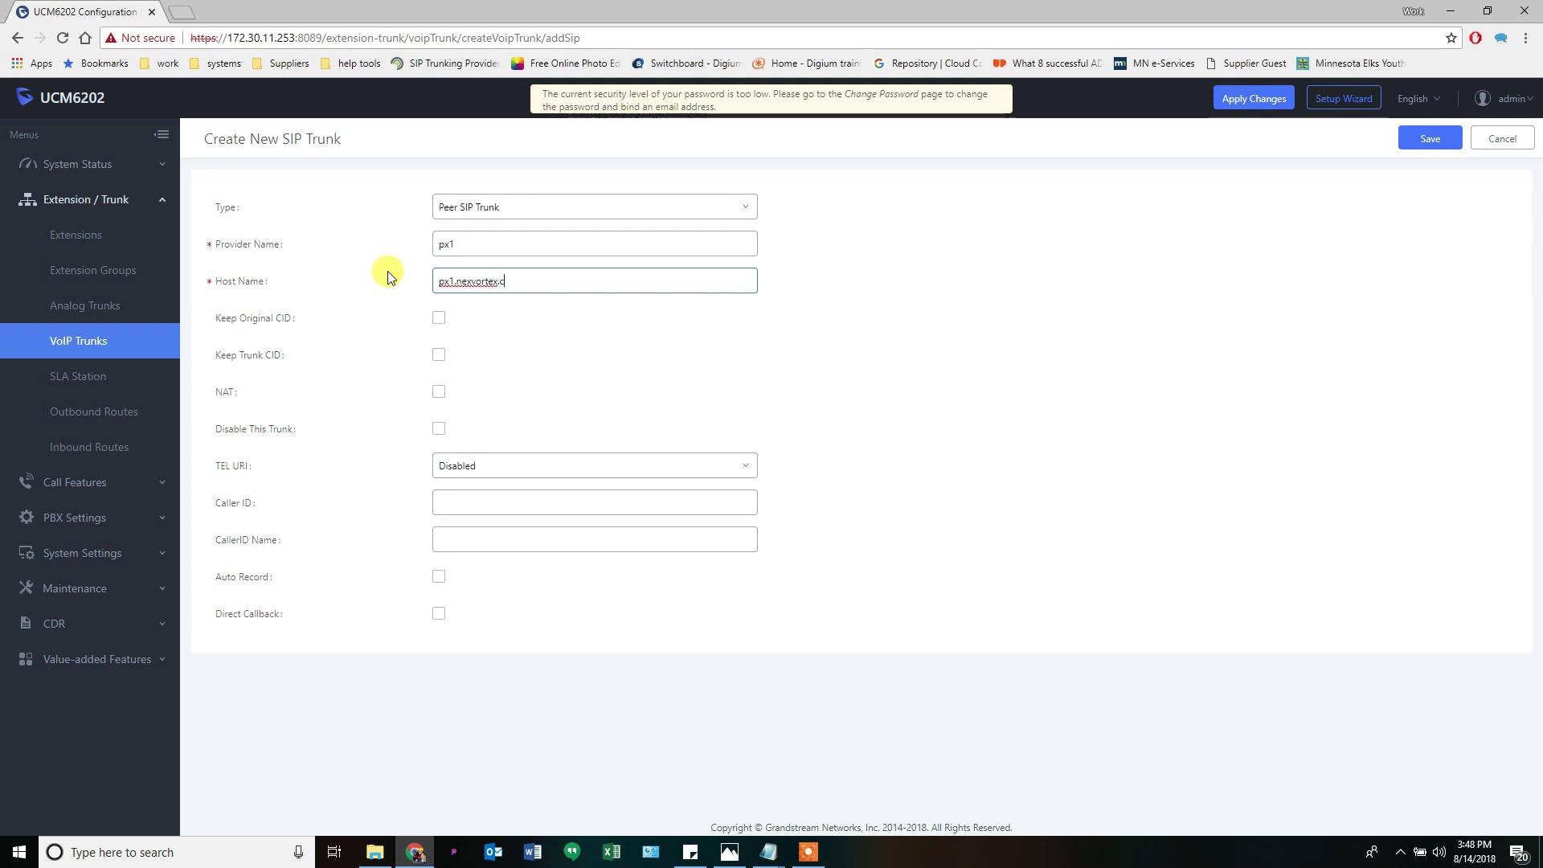
type("om")
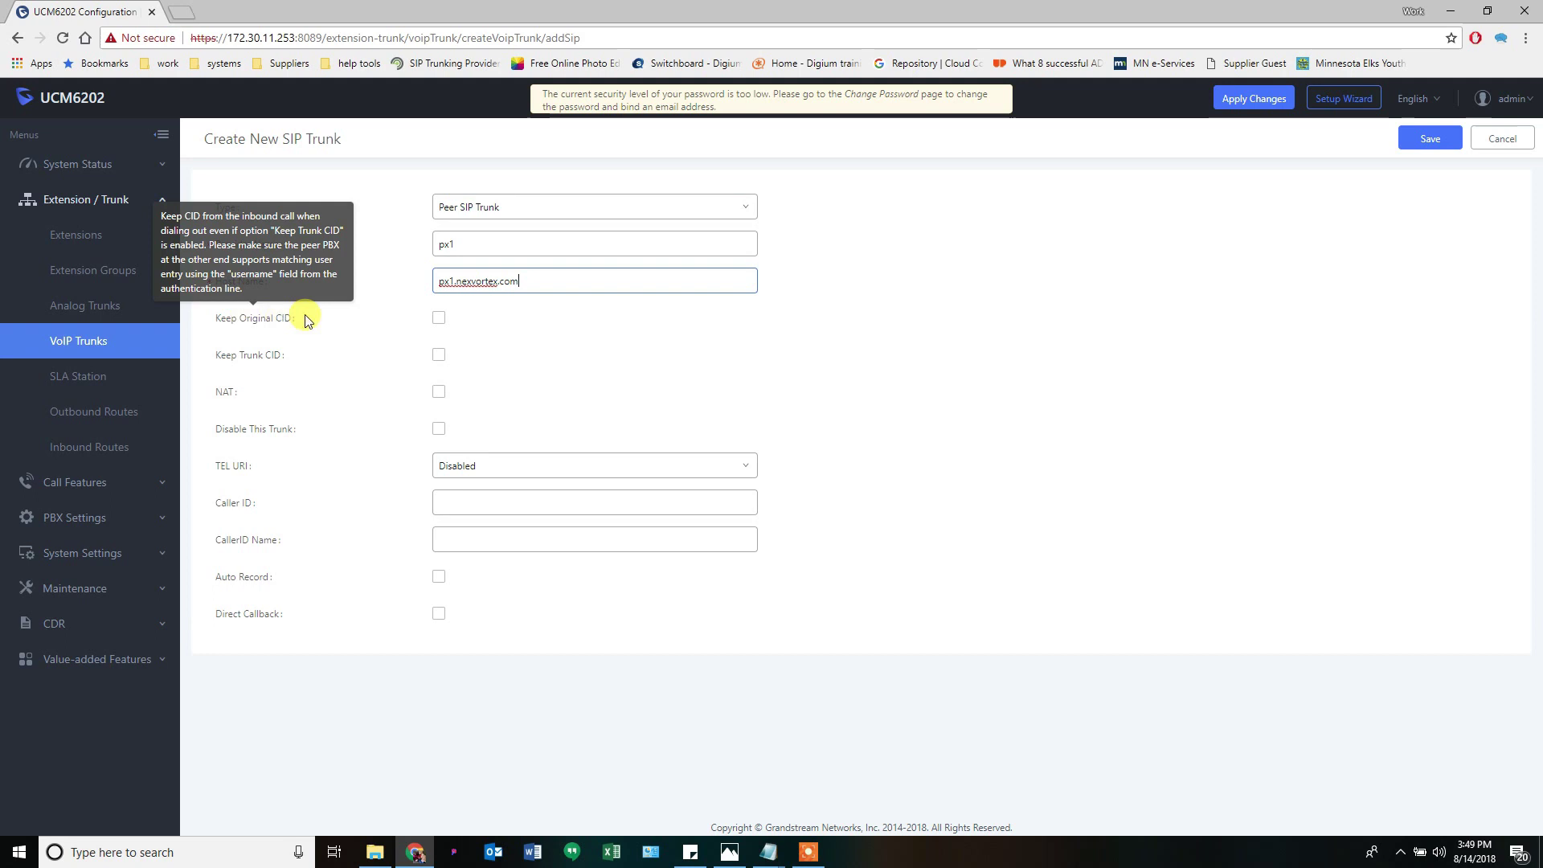
mouse_move(230, 397)
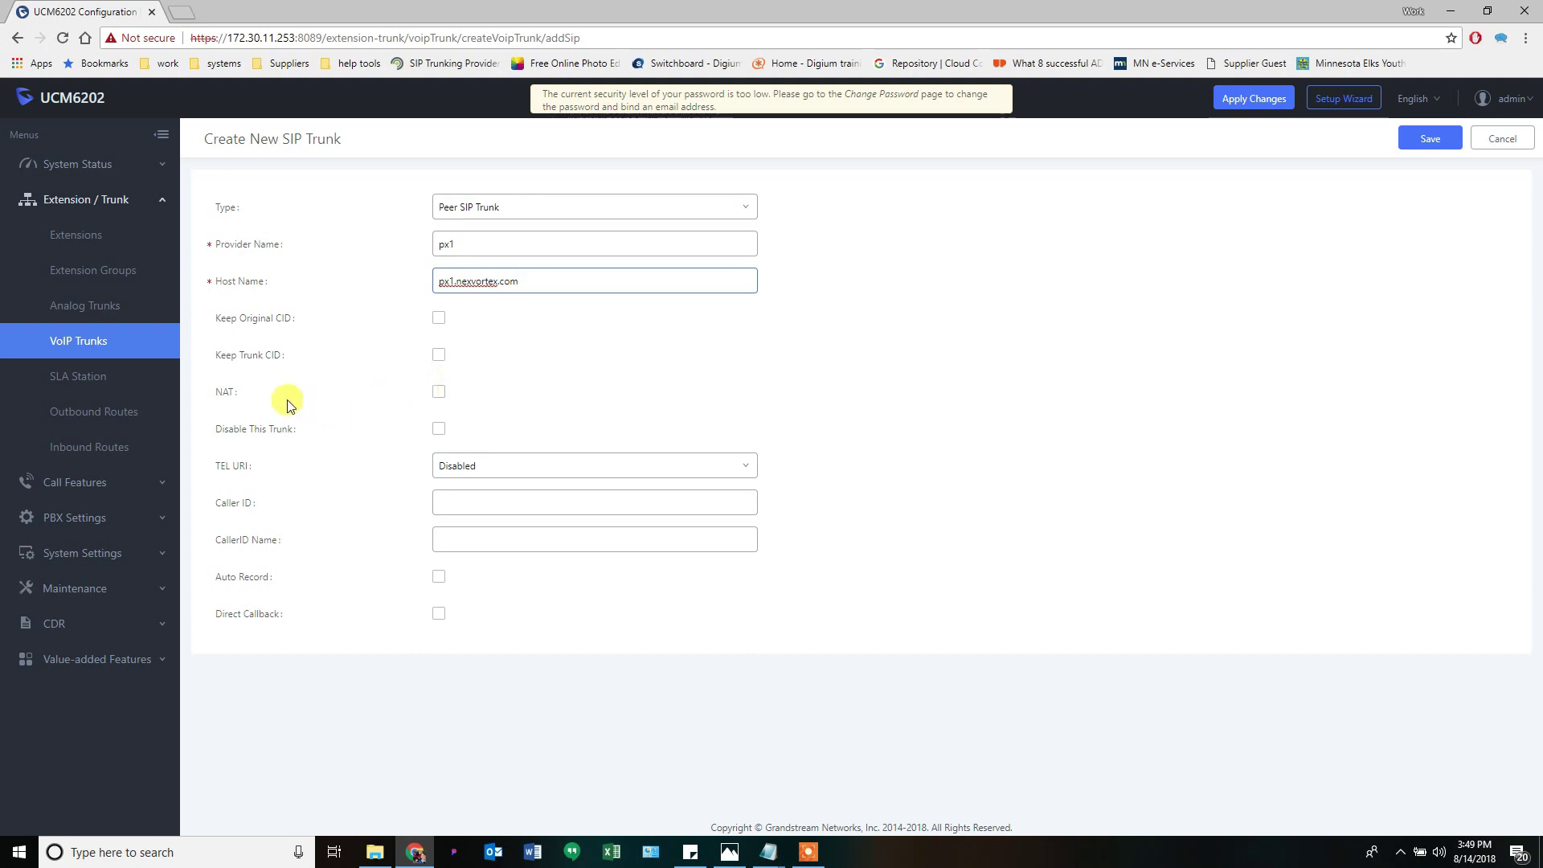
mouse_move(274, 328)
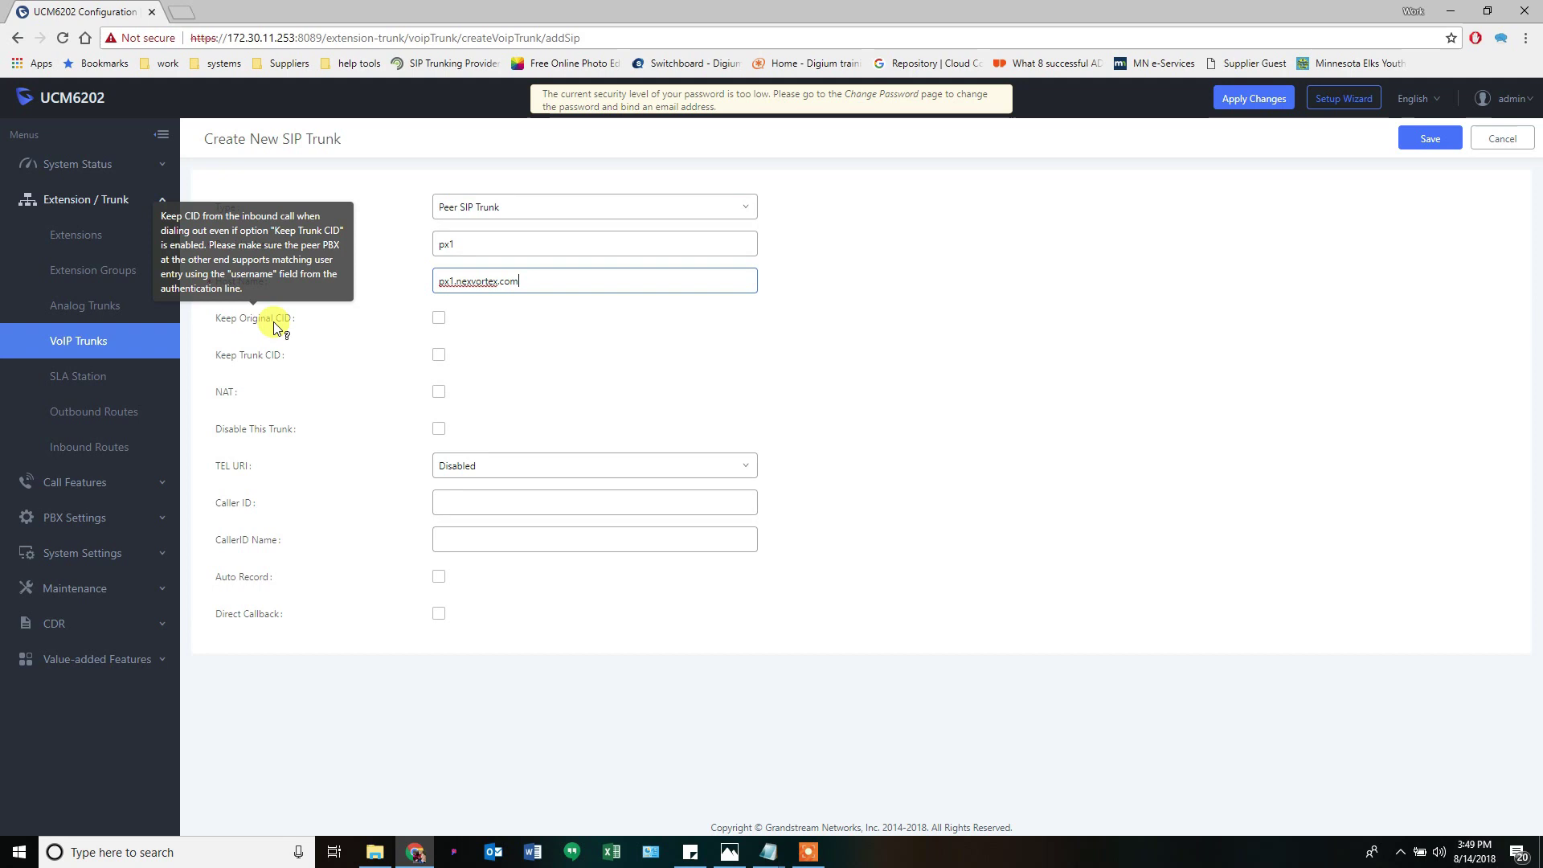
Step: Enable Keep Original CID on the px1 trunk, leaving TEL URI Disabled and Caller ID blank
left_click(444, 320)
mouse_move(228, 361)
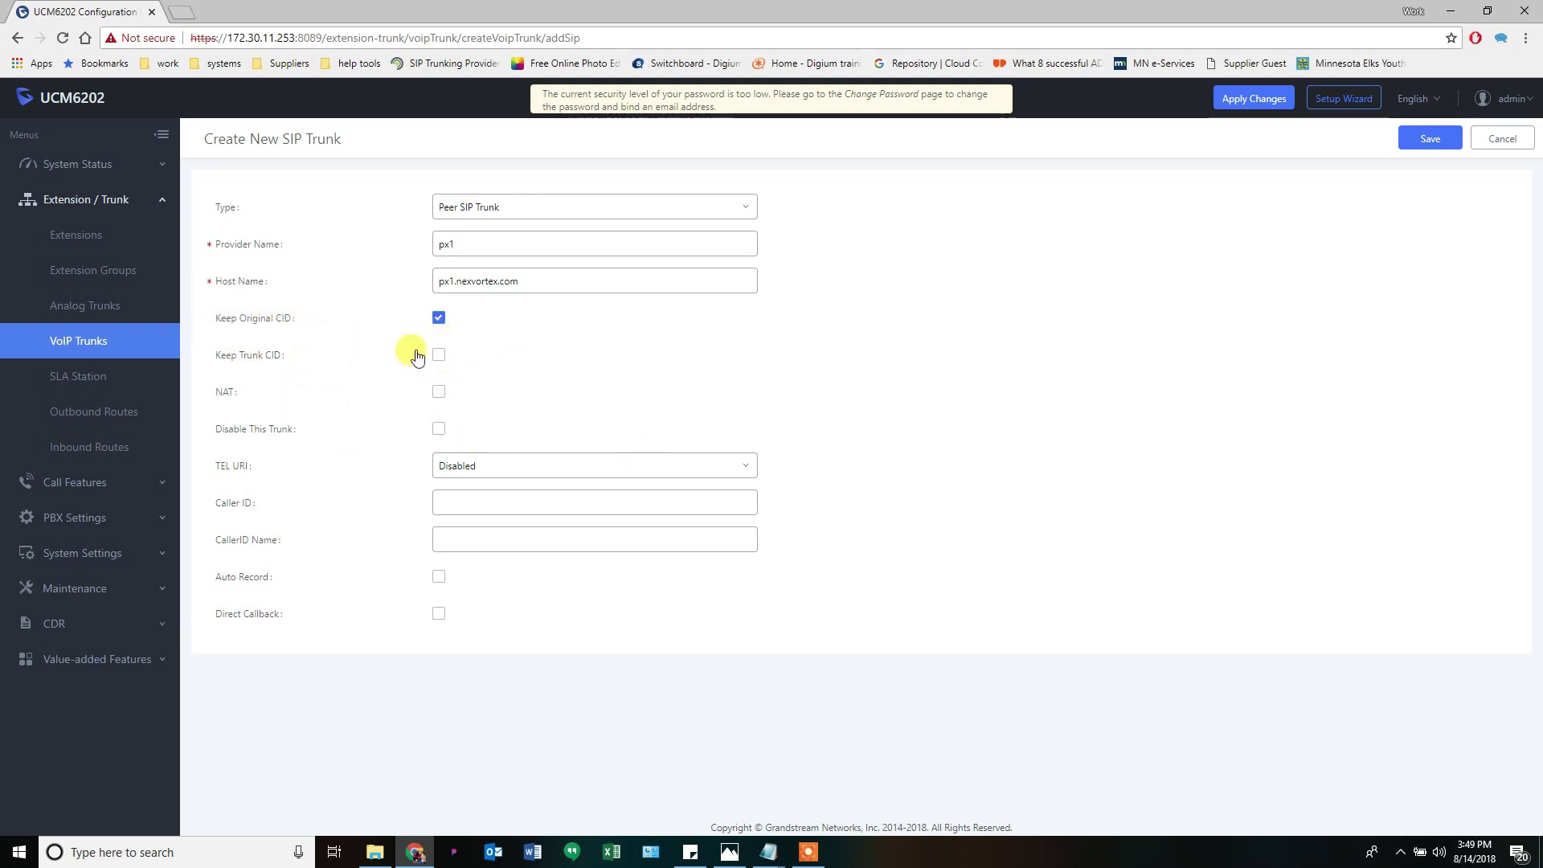
mouse_move(257, 354)
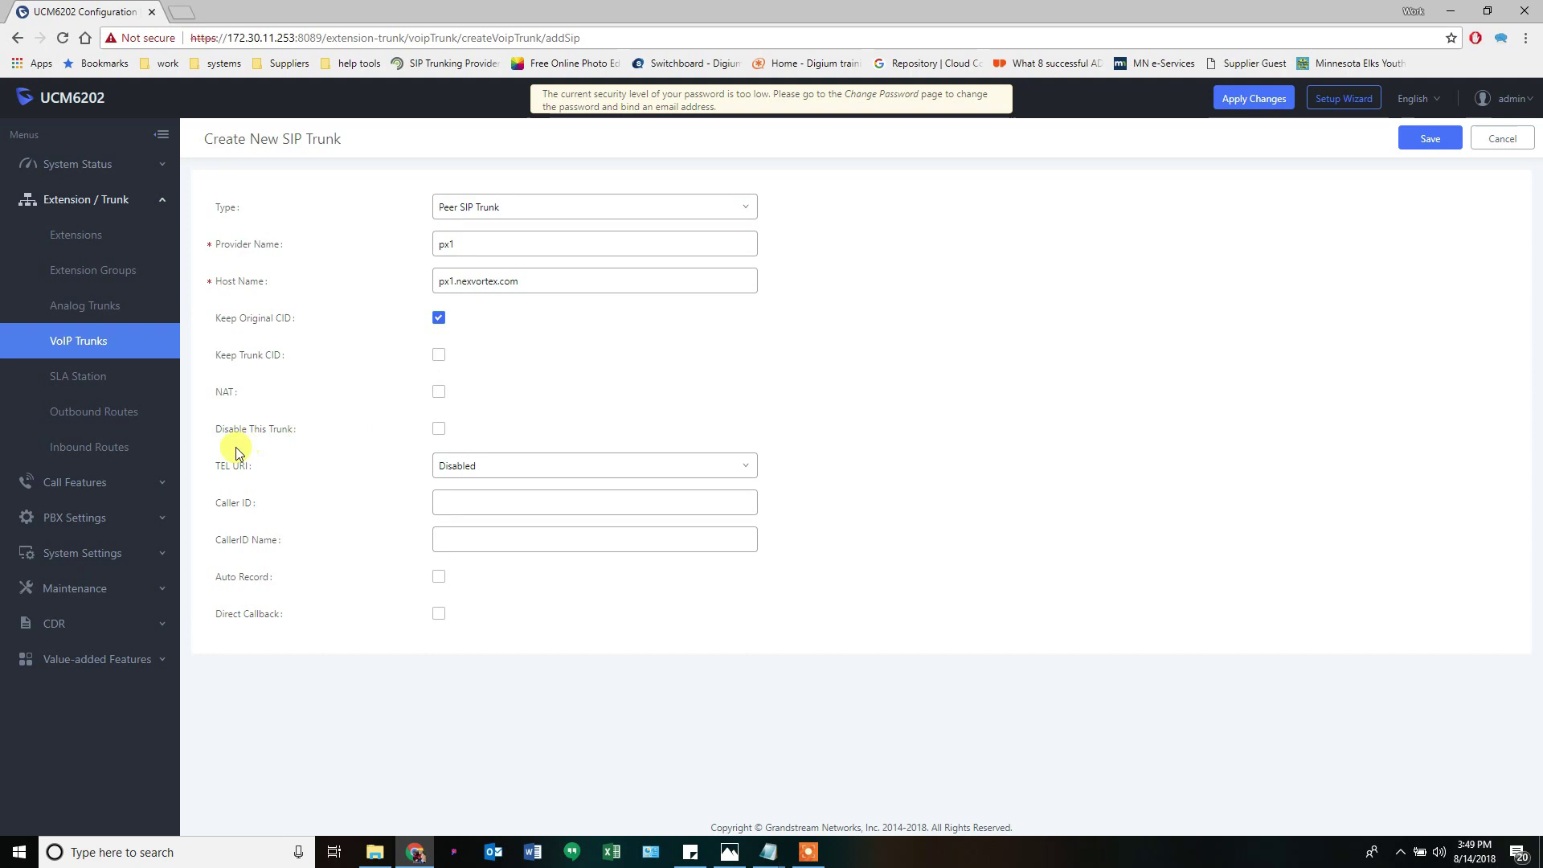
mouse_move(233, 503)
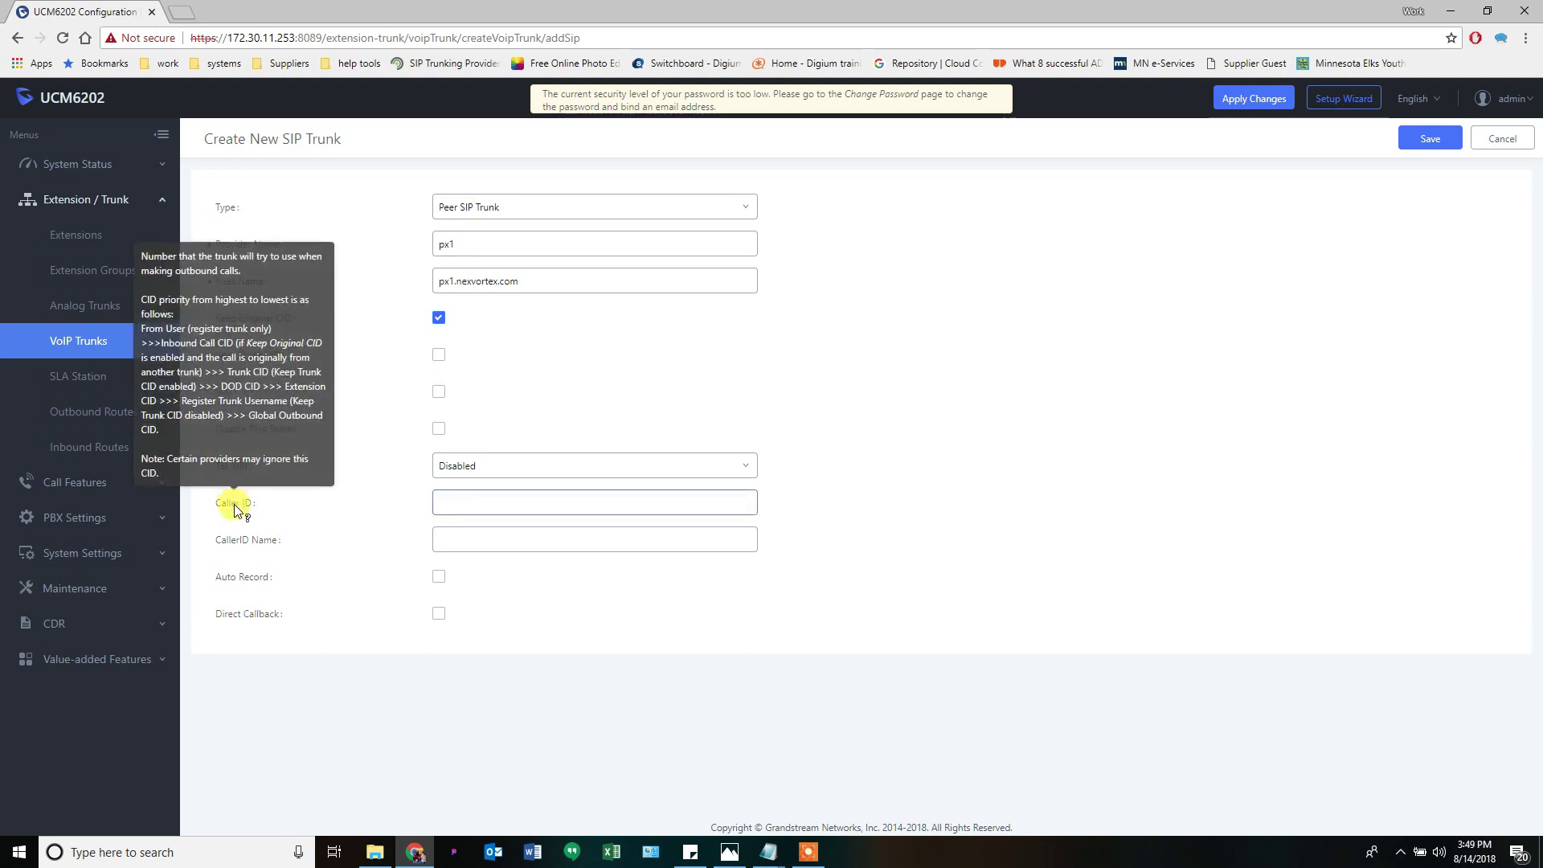
mouse_move(246, 529)
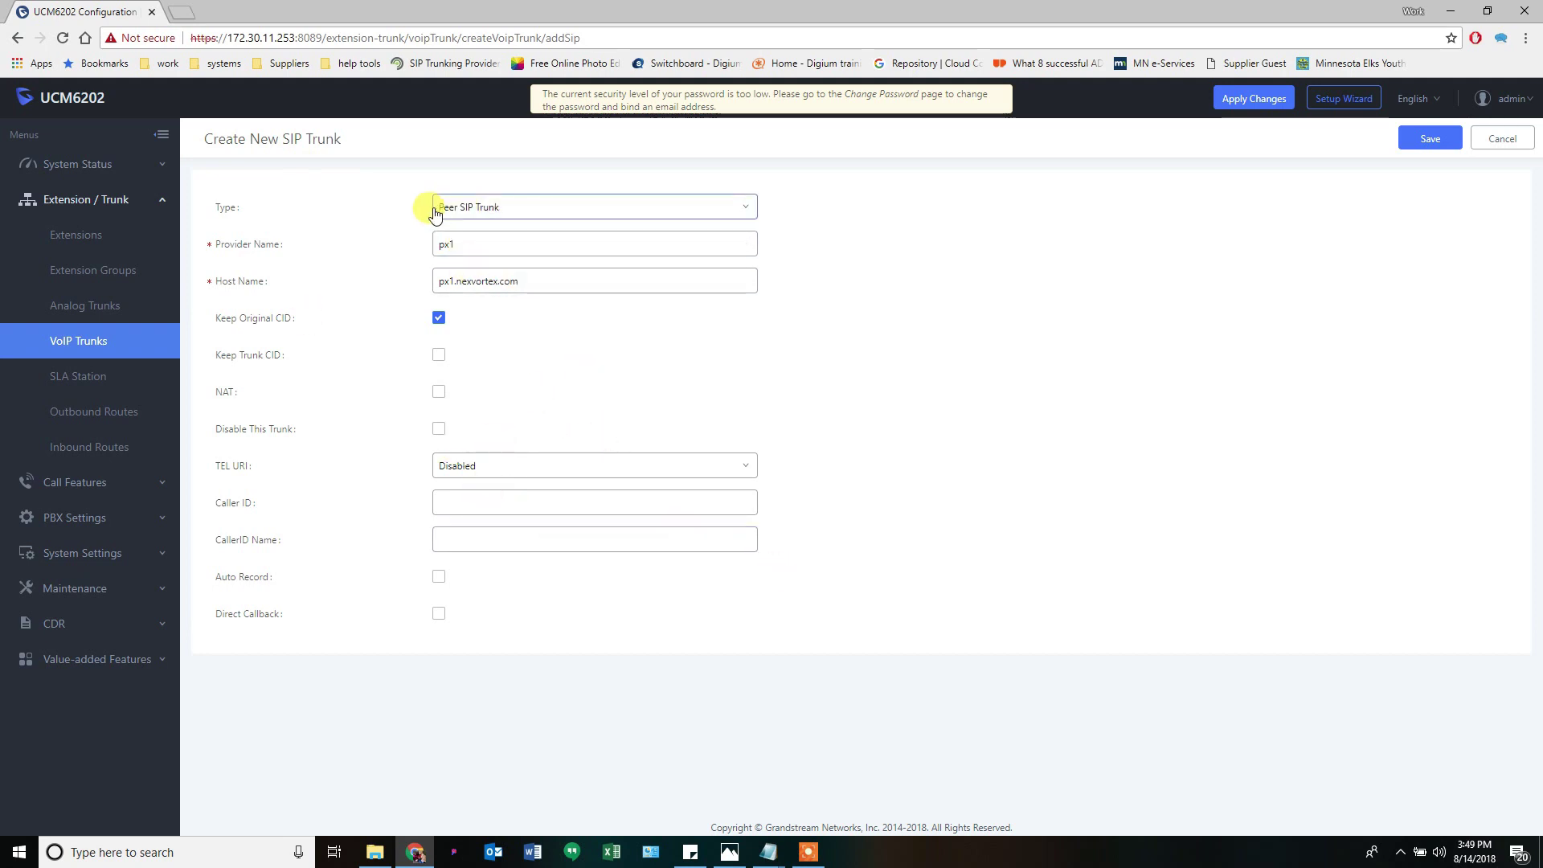
Step: Change px1 to a Register SIP Trunk with Keep Trunk CID turned off
left_click(751, 211)
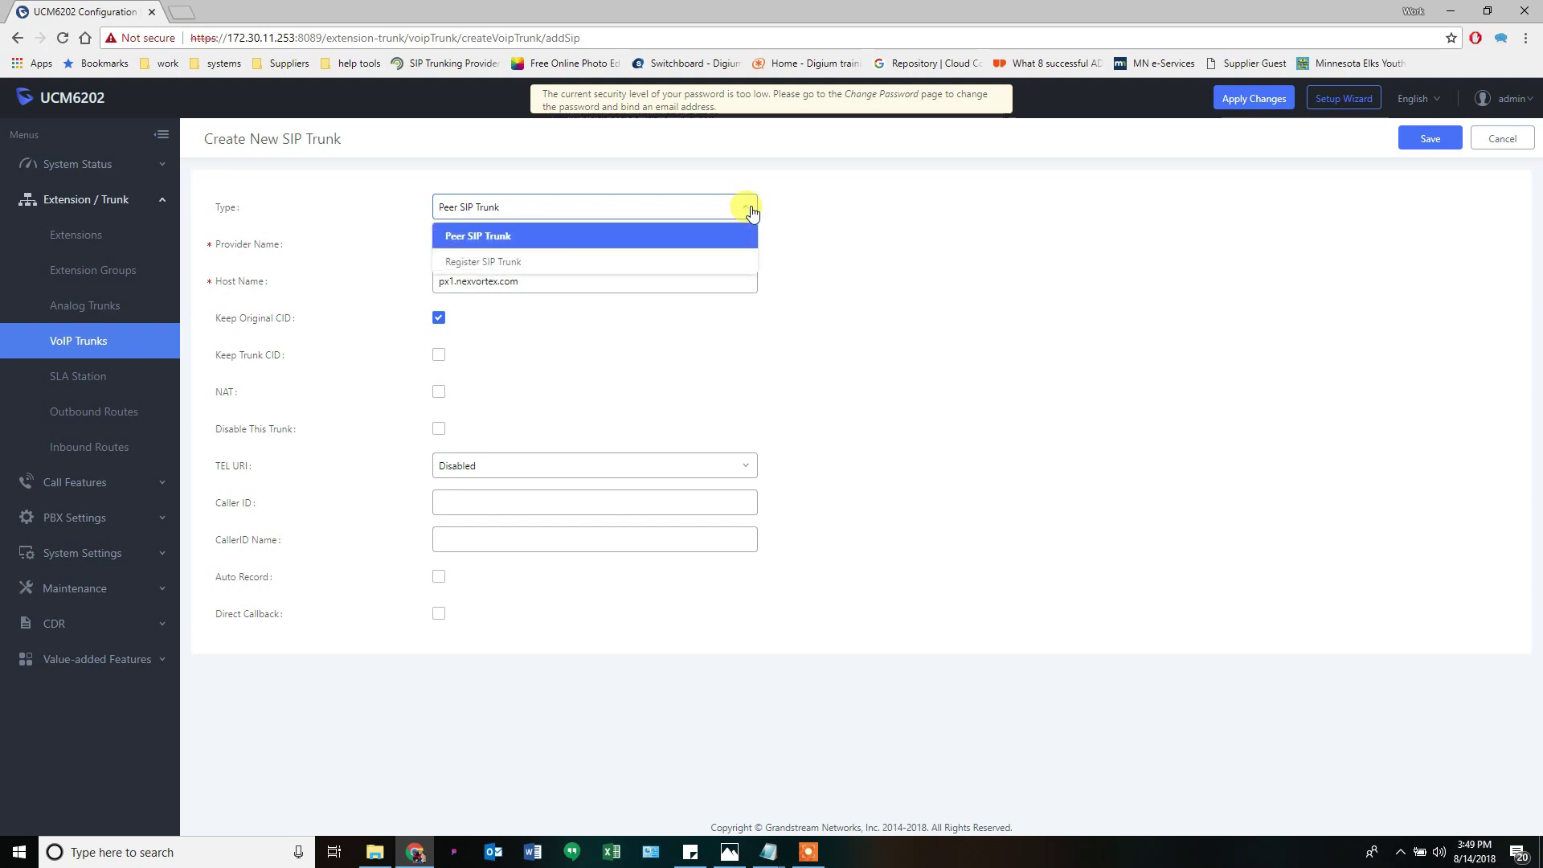
left_click(751, 211)
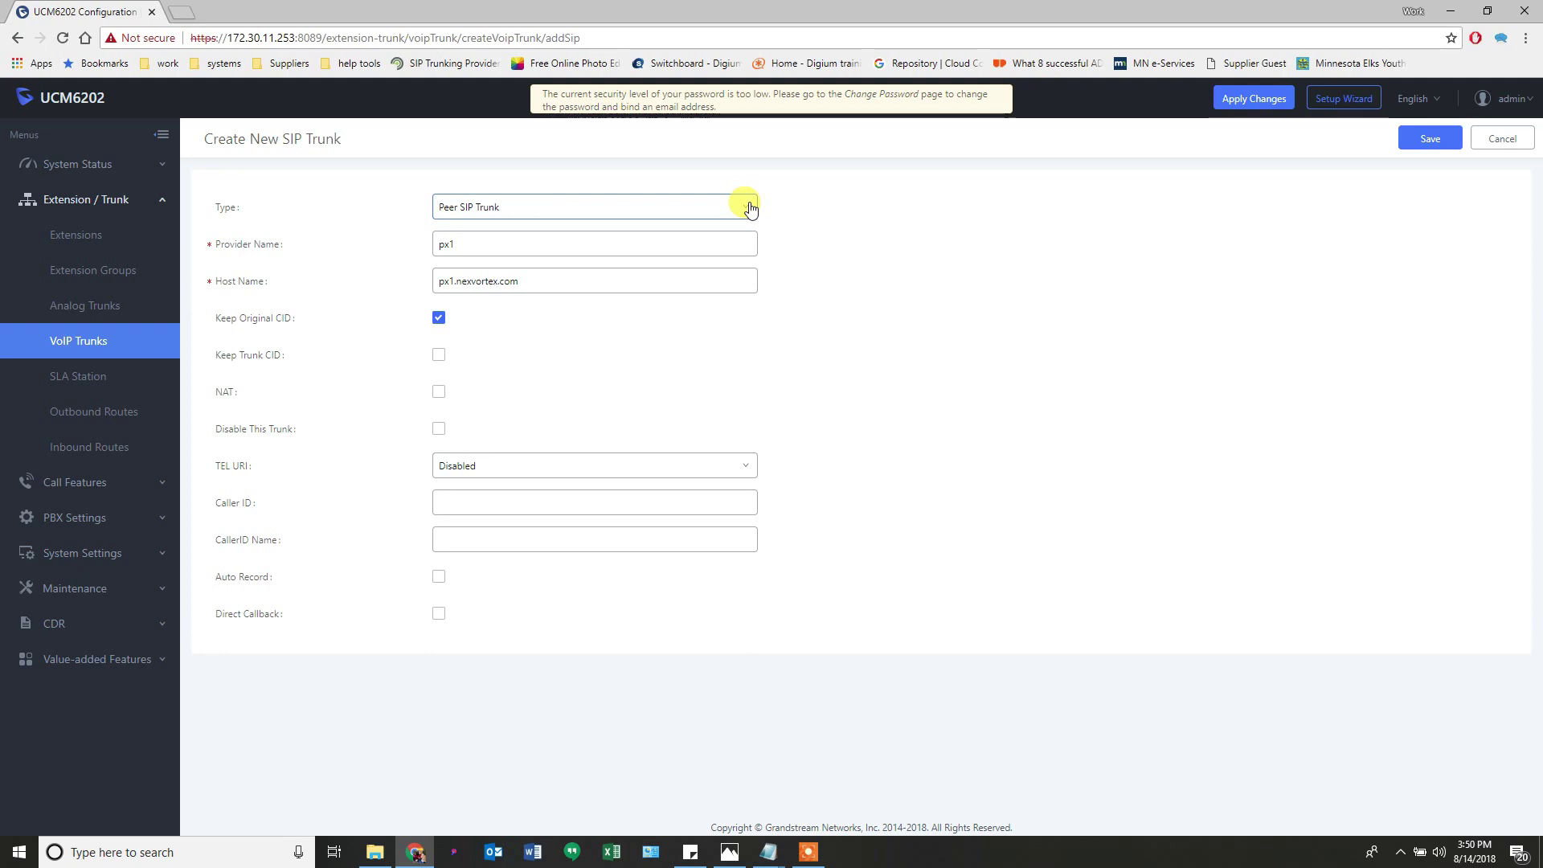
left_click(750, 209)
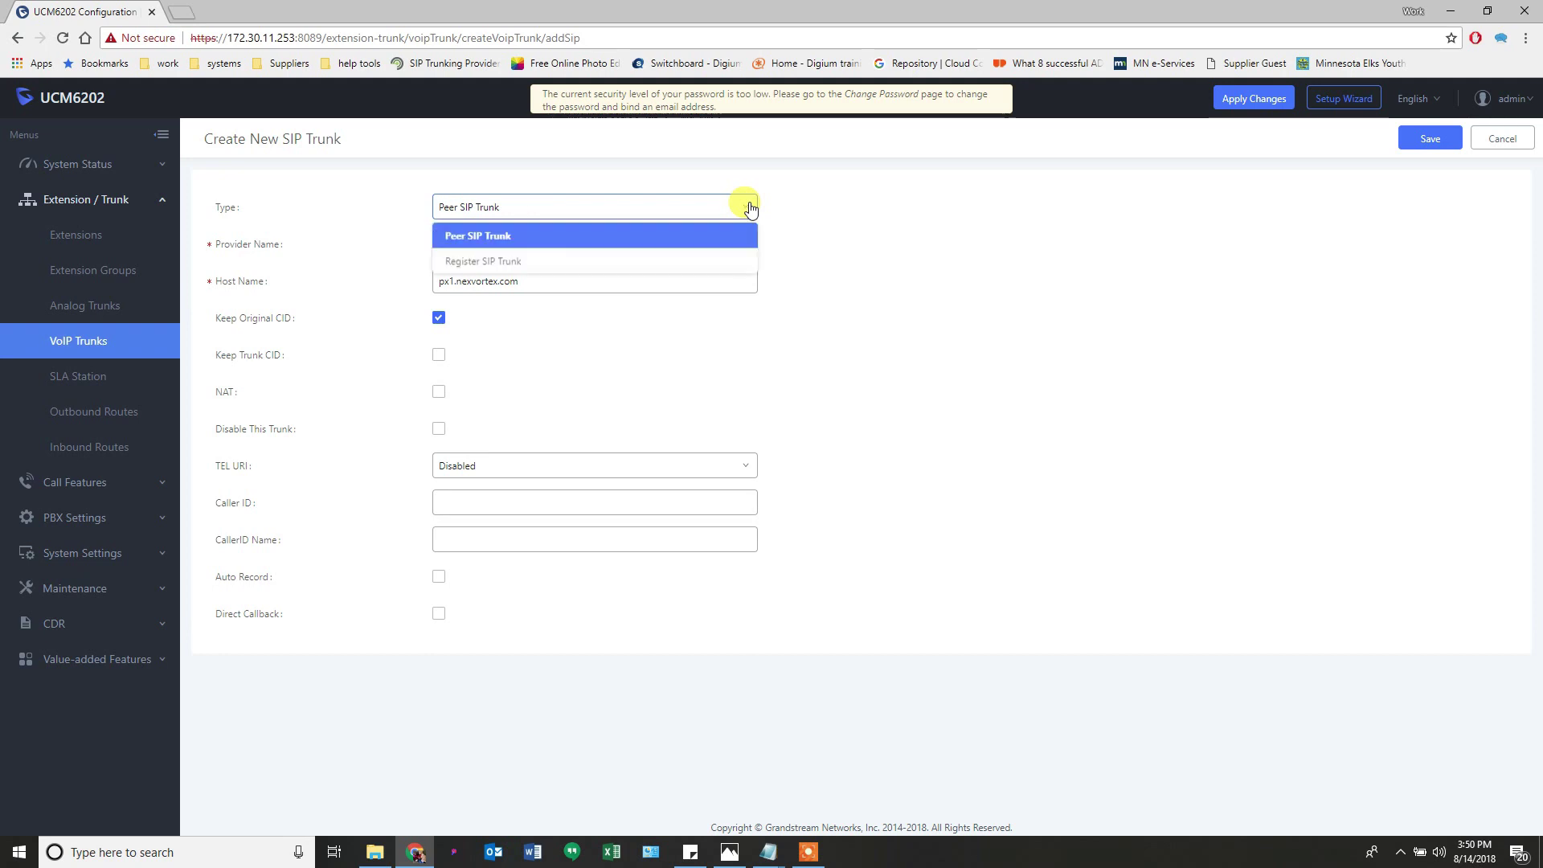
left_click(624, 263)
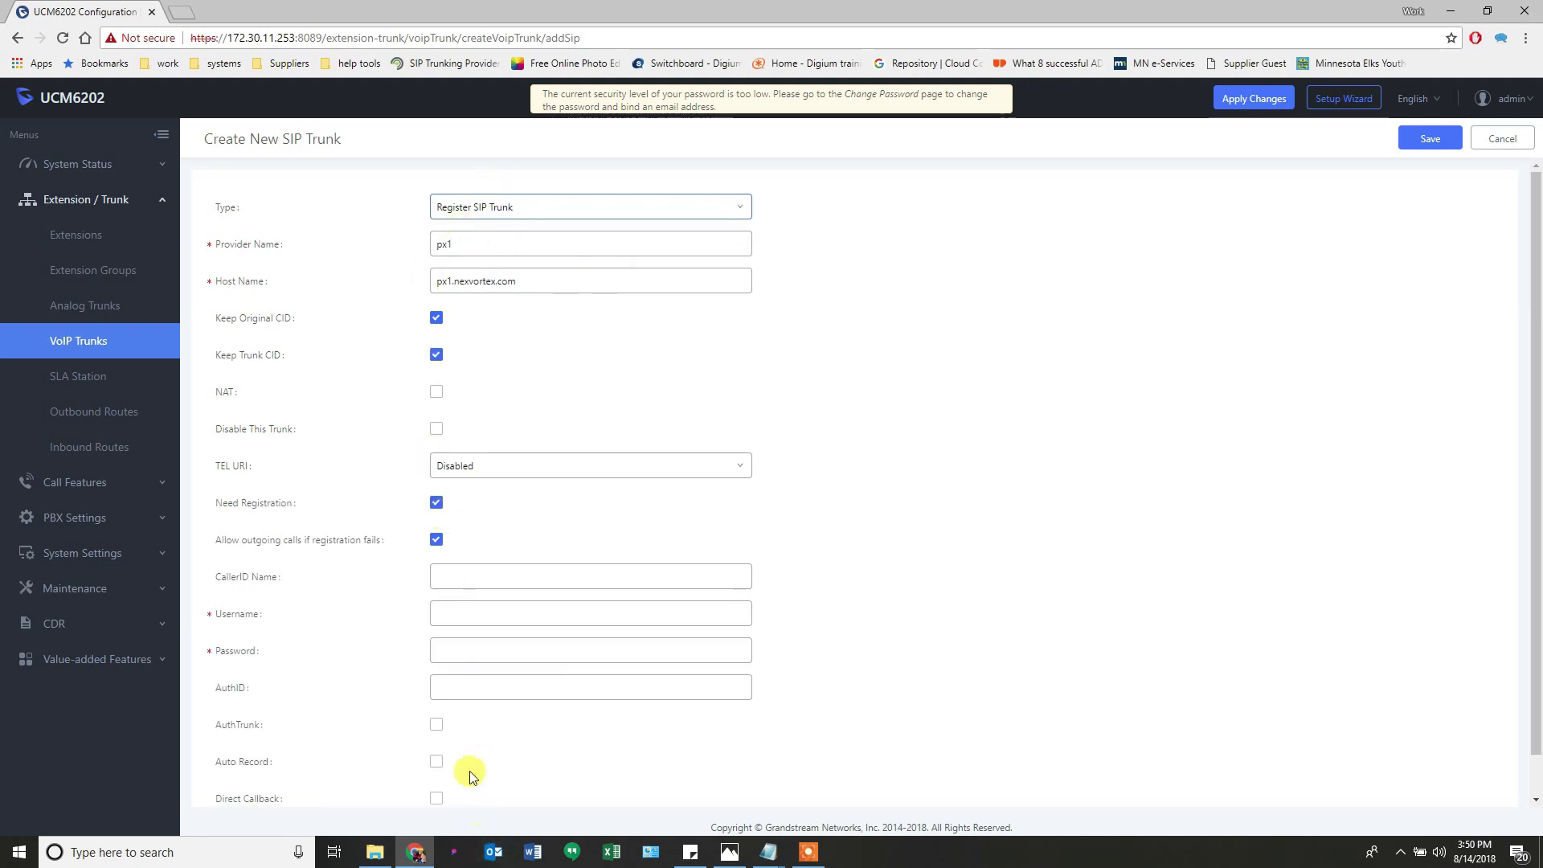
left_click(436, 356)
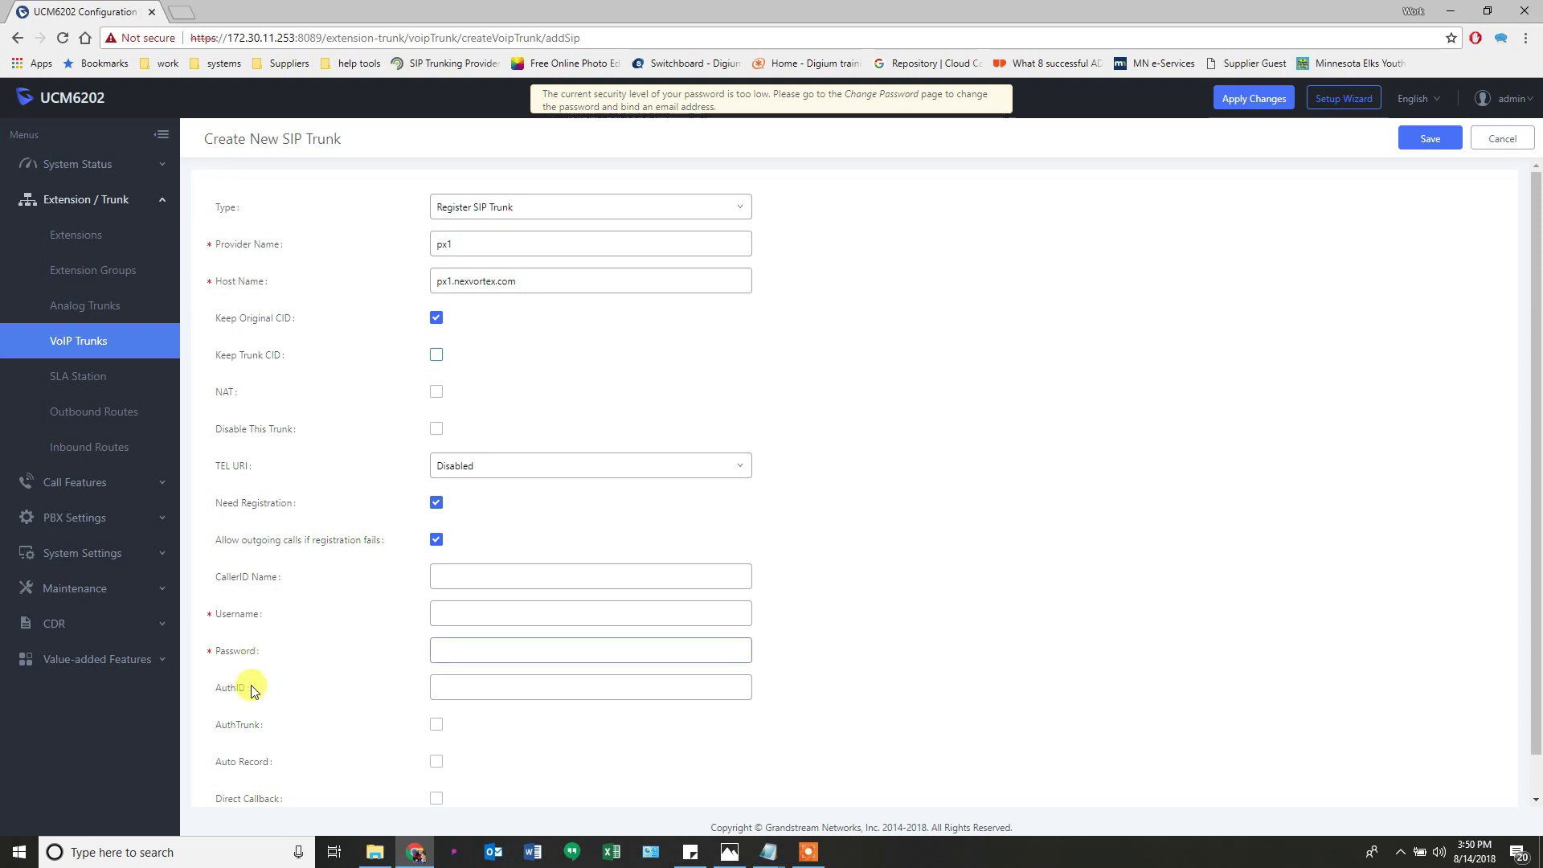
scroll(366, 684, "down", 1)
scroll(353, 677, "up", 1)
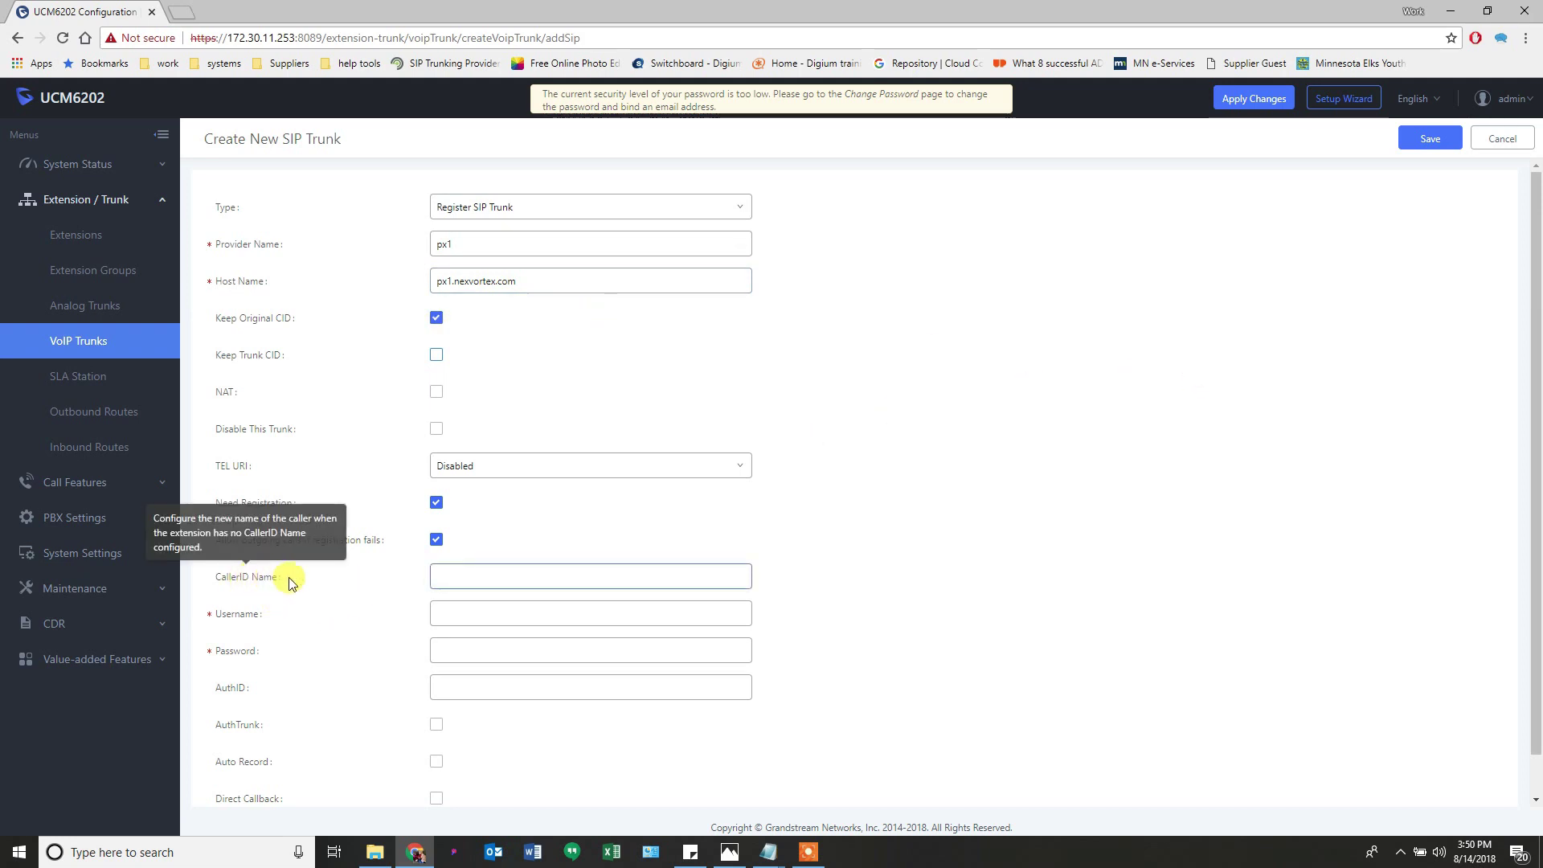
Step: Paste the account username into Username and AuthID, then enter the trunk password
left_click(448, 613)
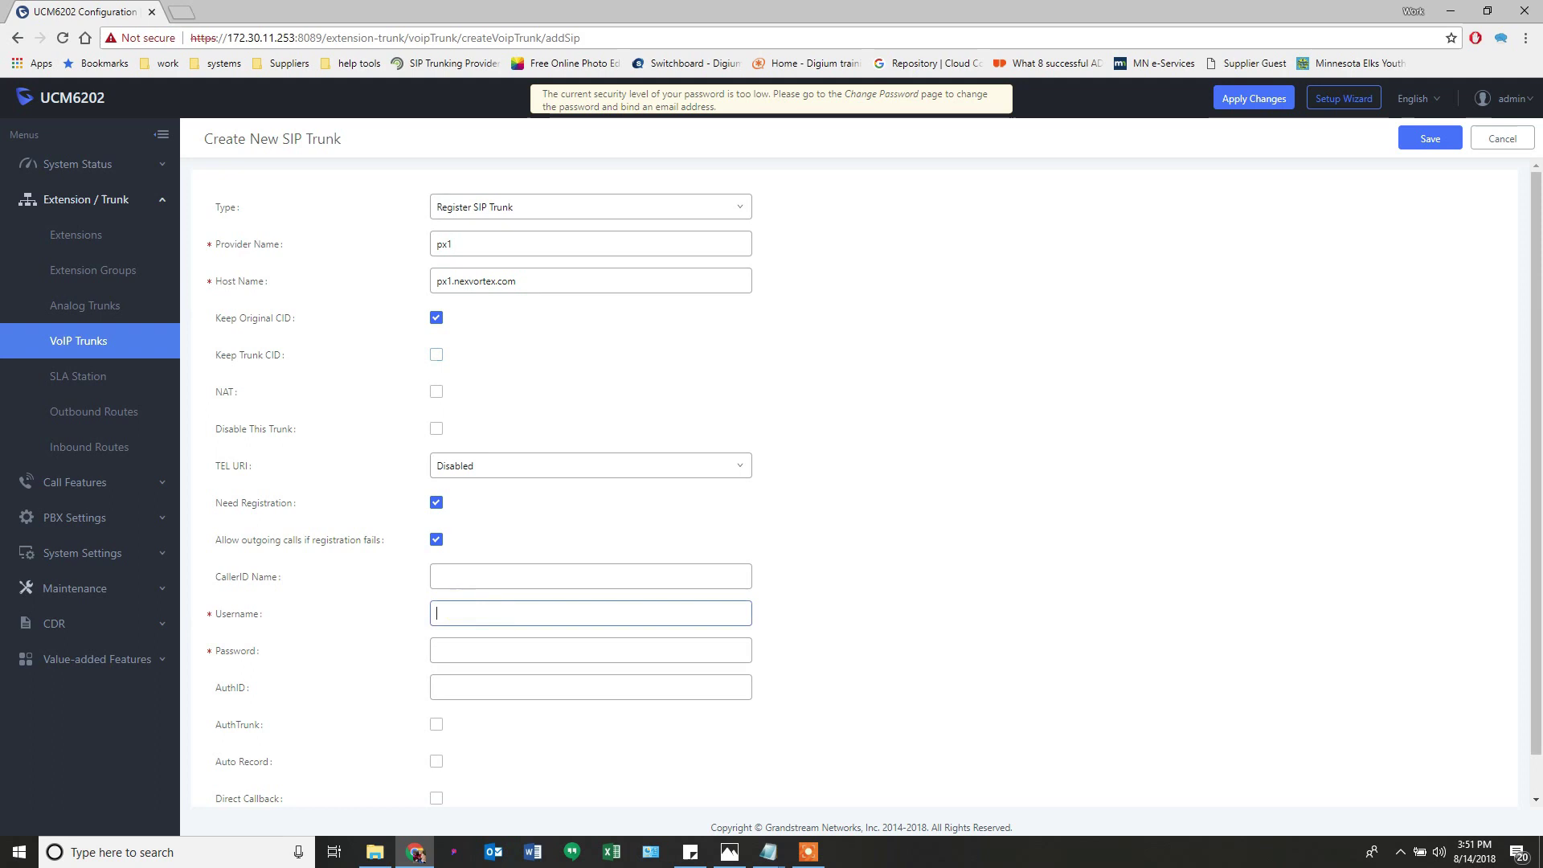
key("alt+Tab")
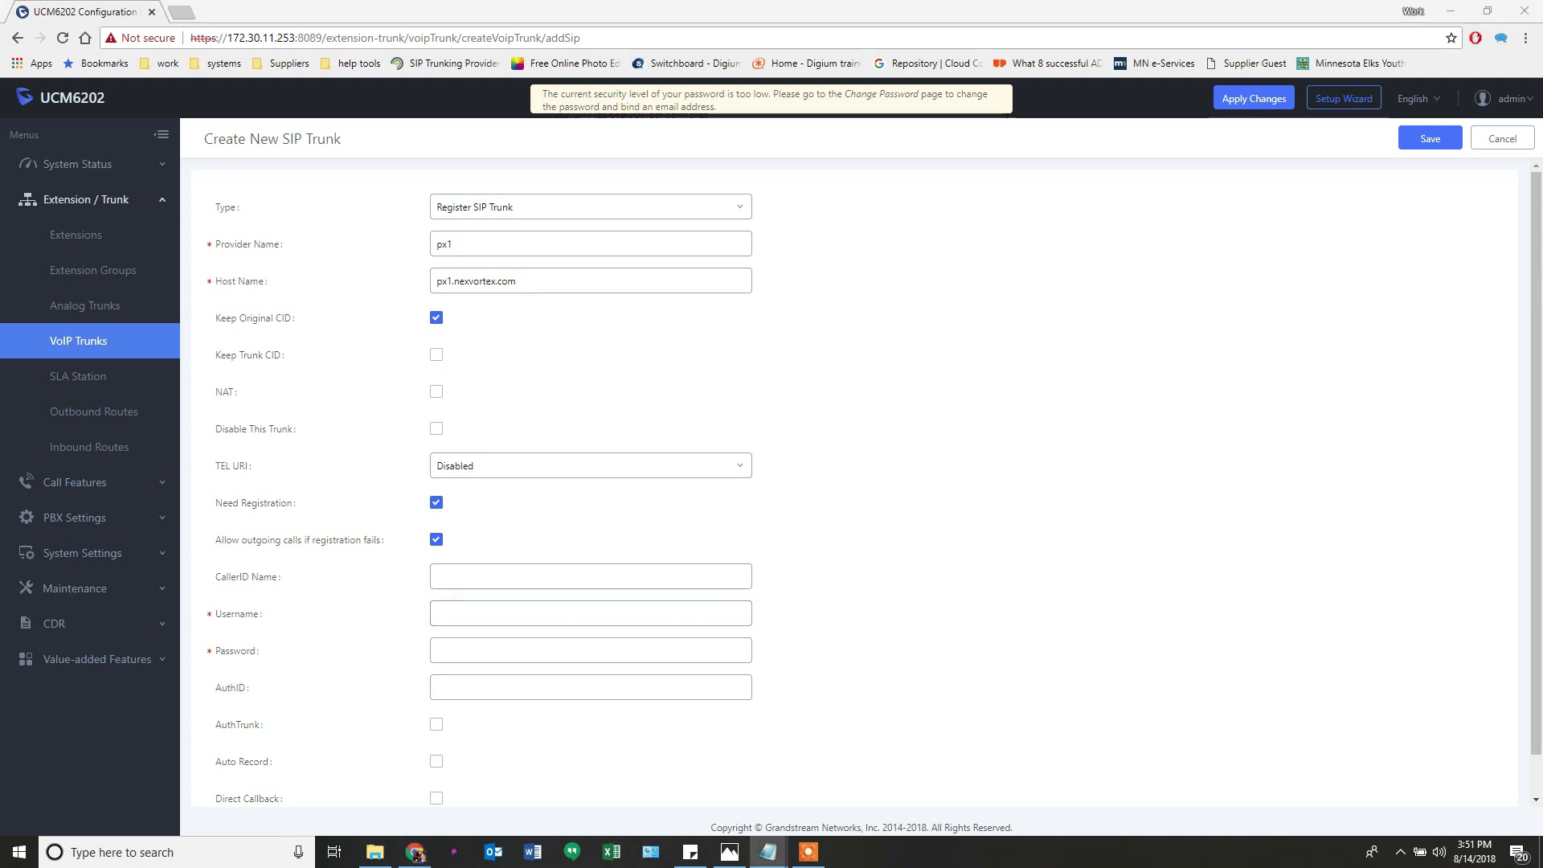
left_click(504, 616)
left_click(485, 685)
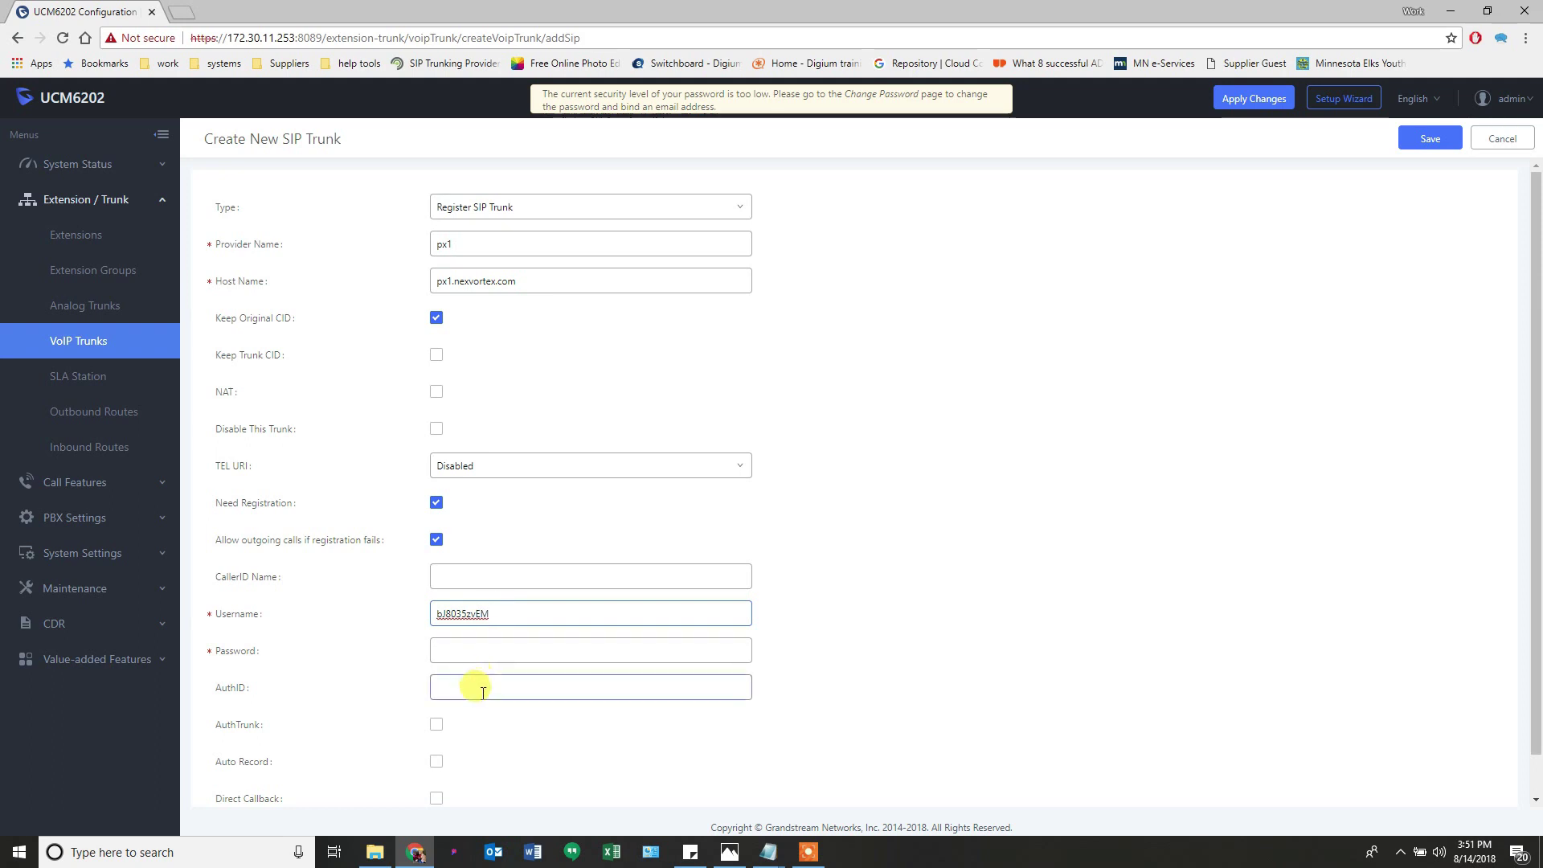
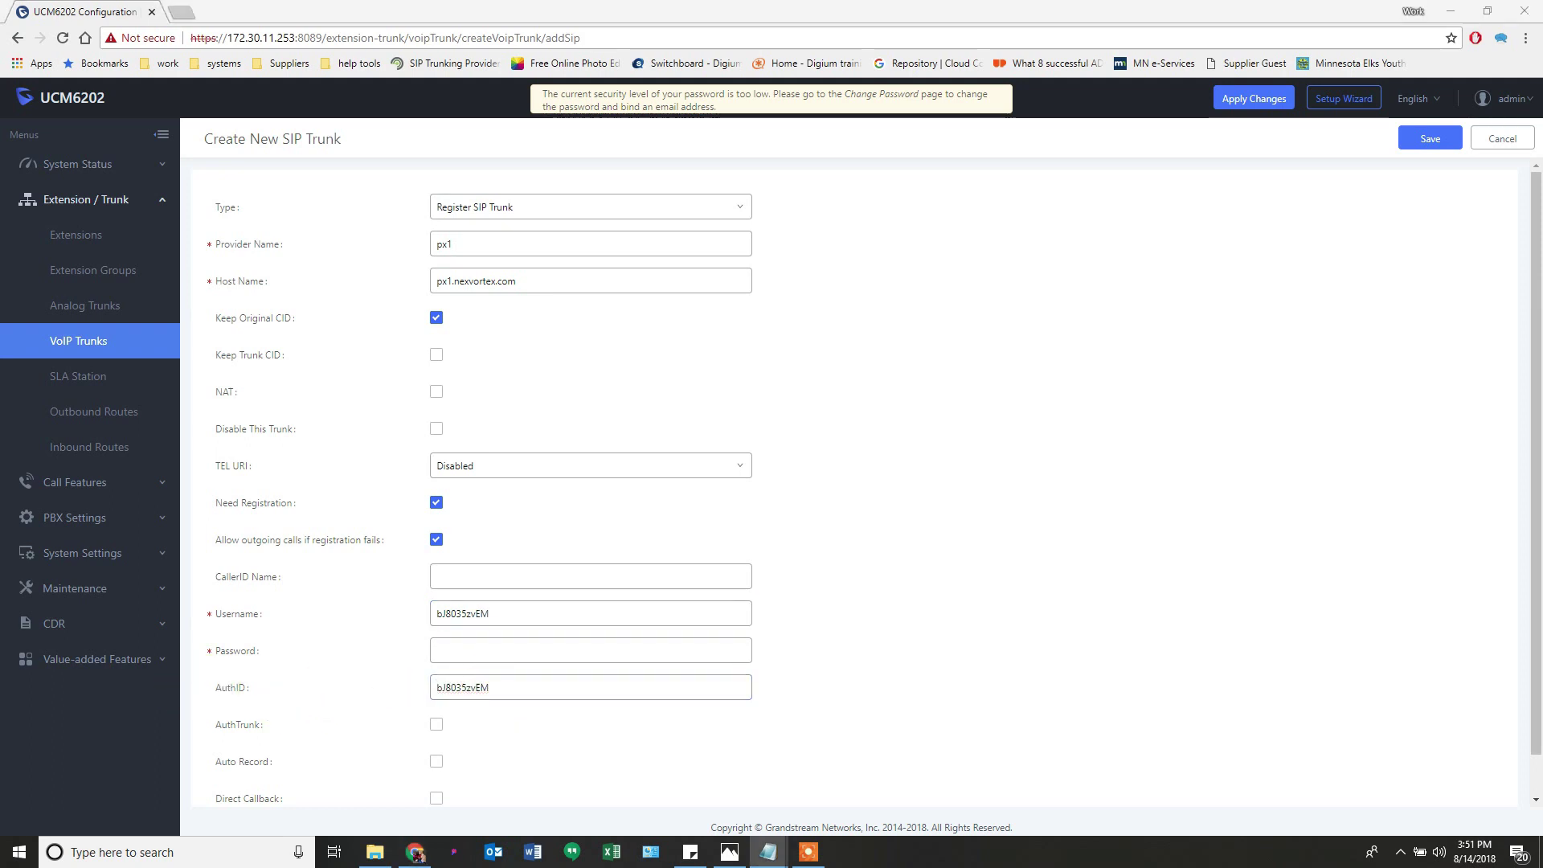
left_click(463, 647)
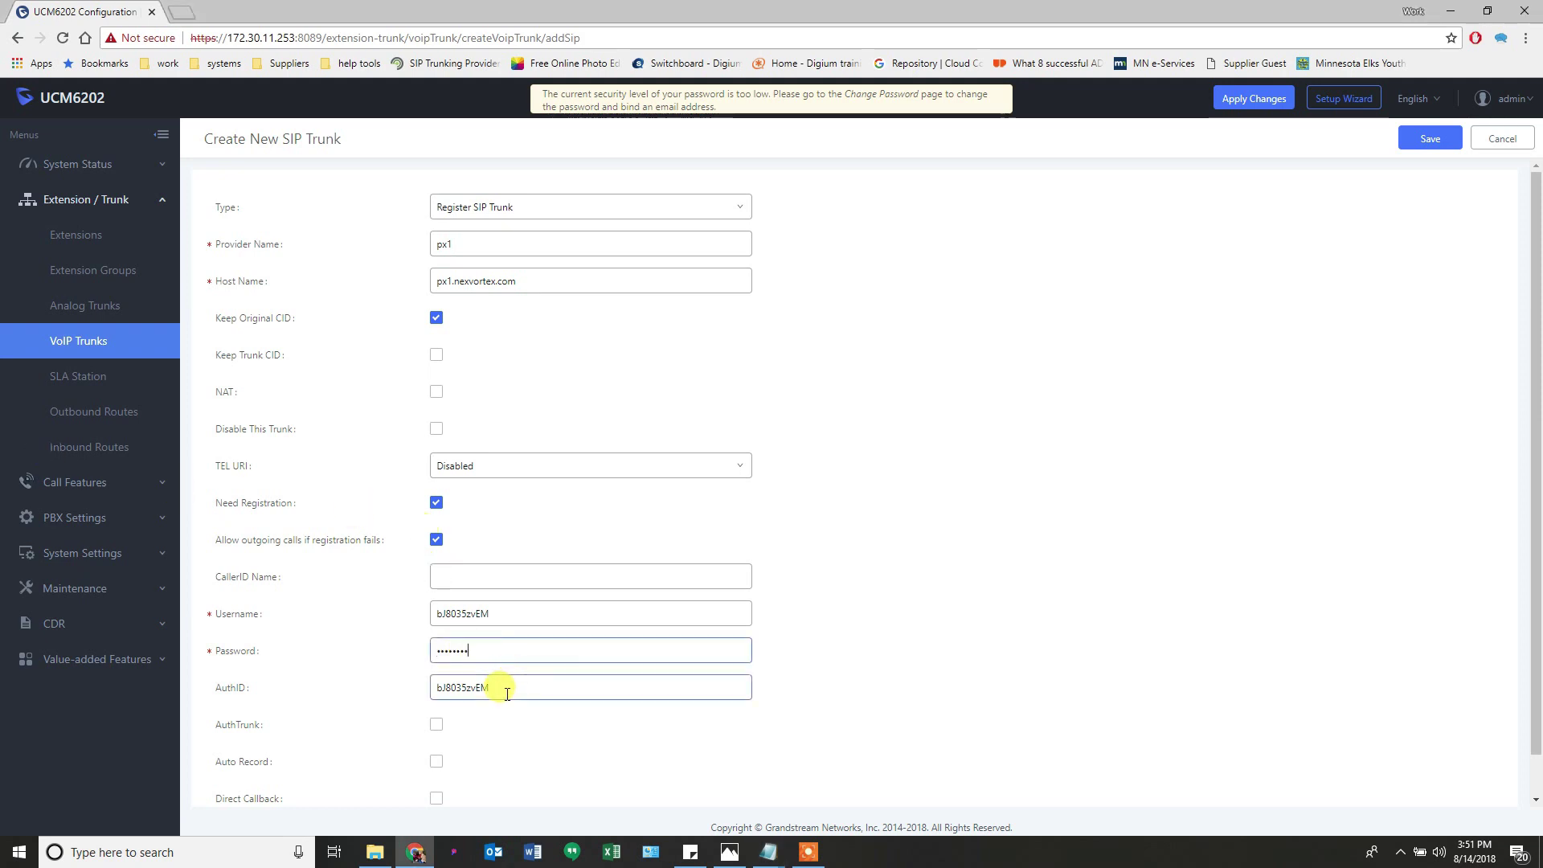
scroll(337, 702, "down", 1)
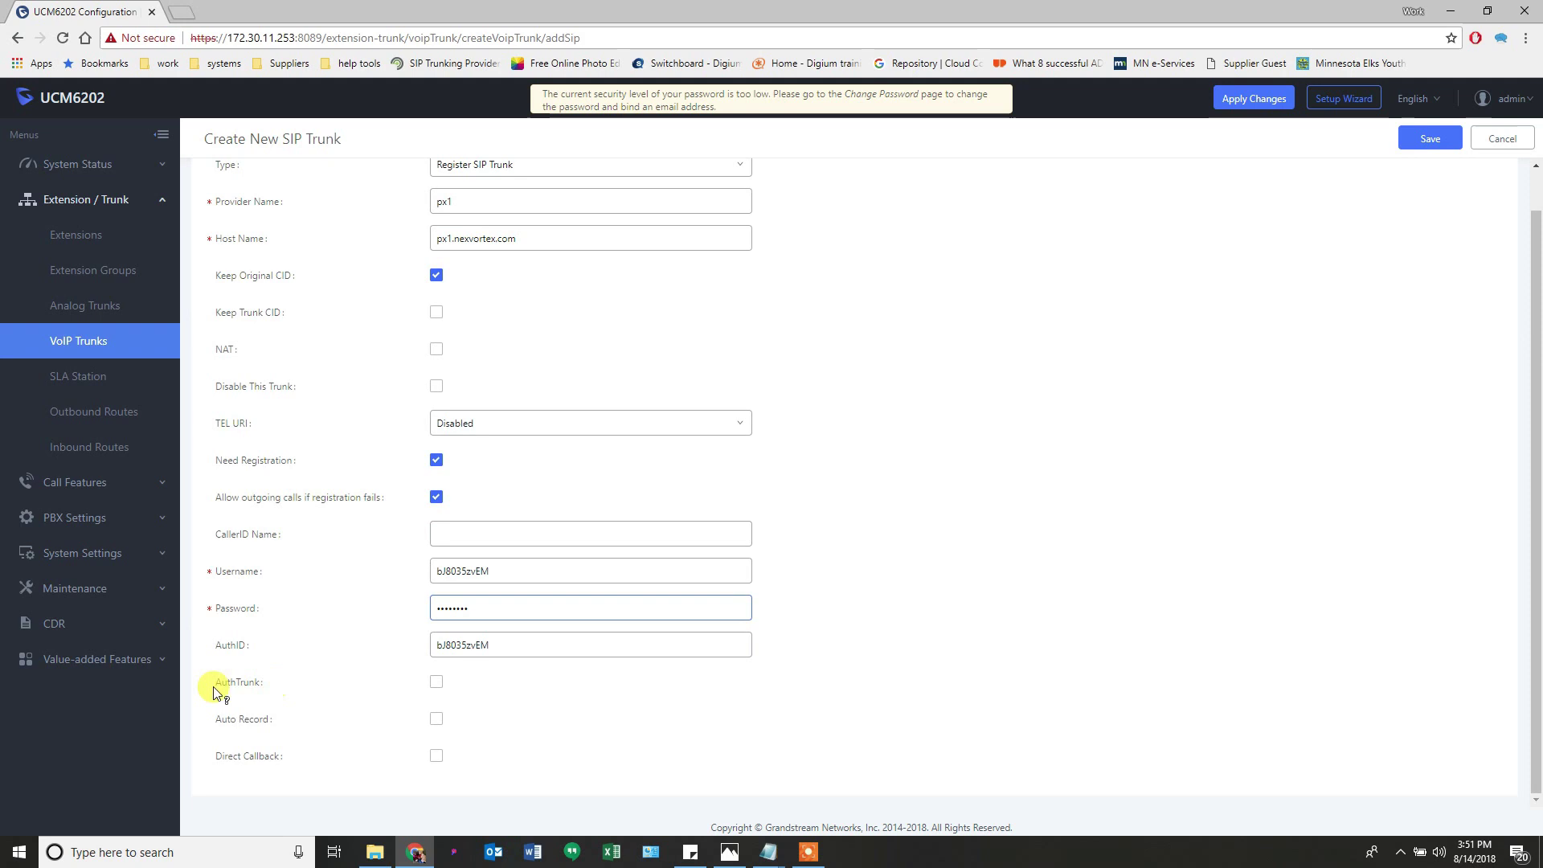
mouse_move(250, 690)
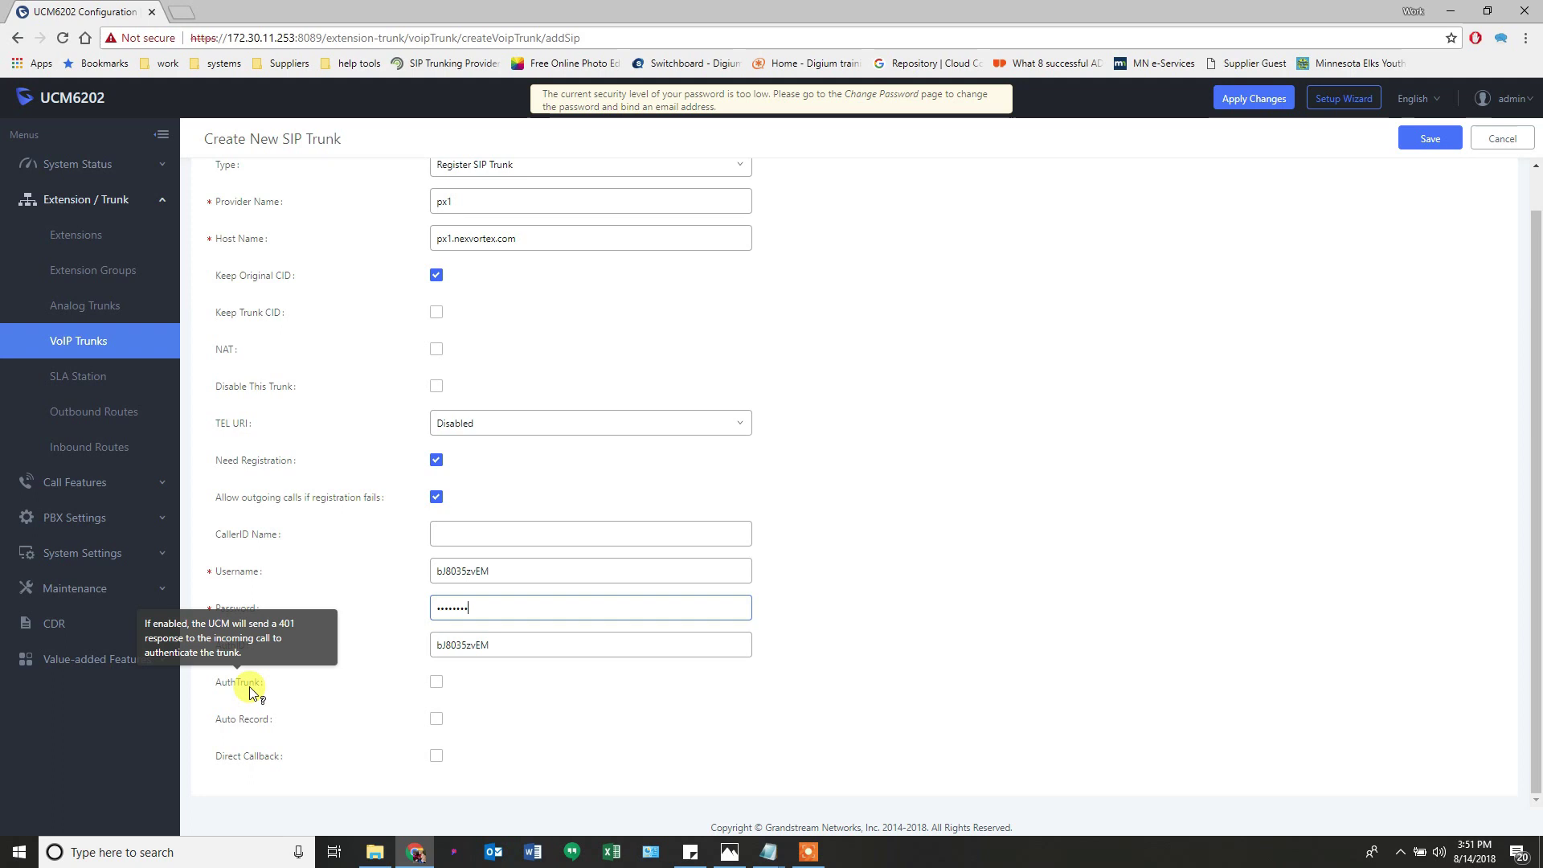
mouse_move(249, 726)
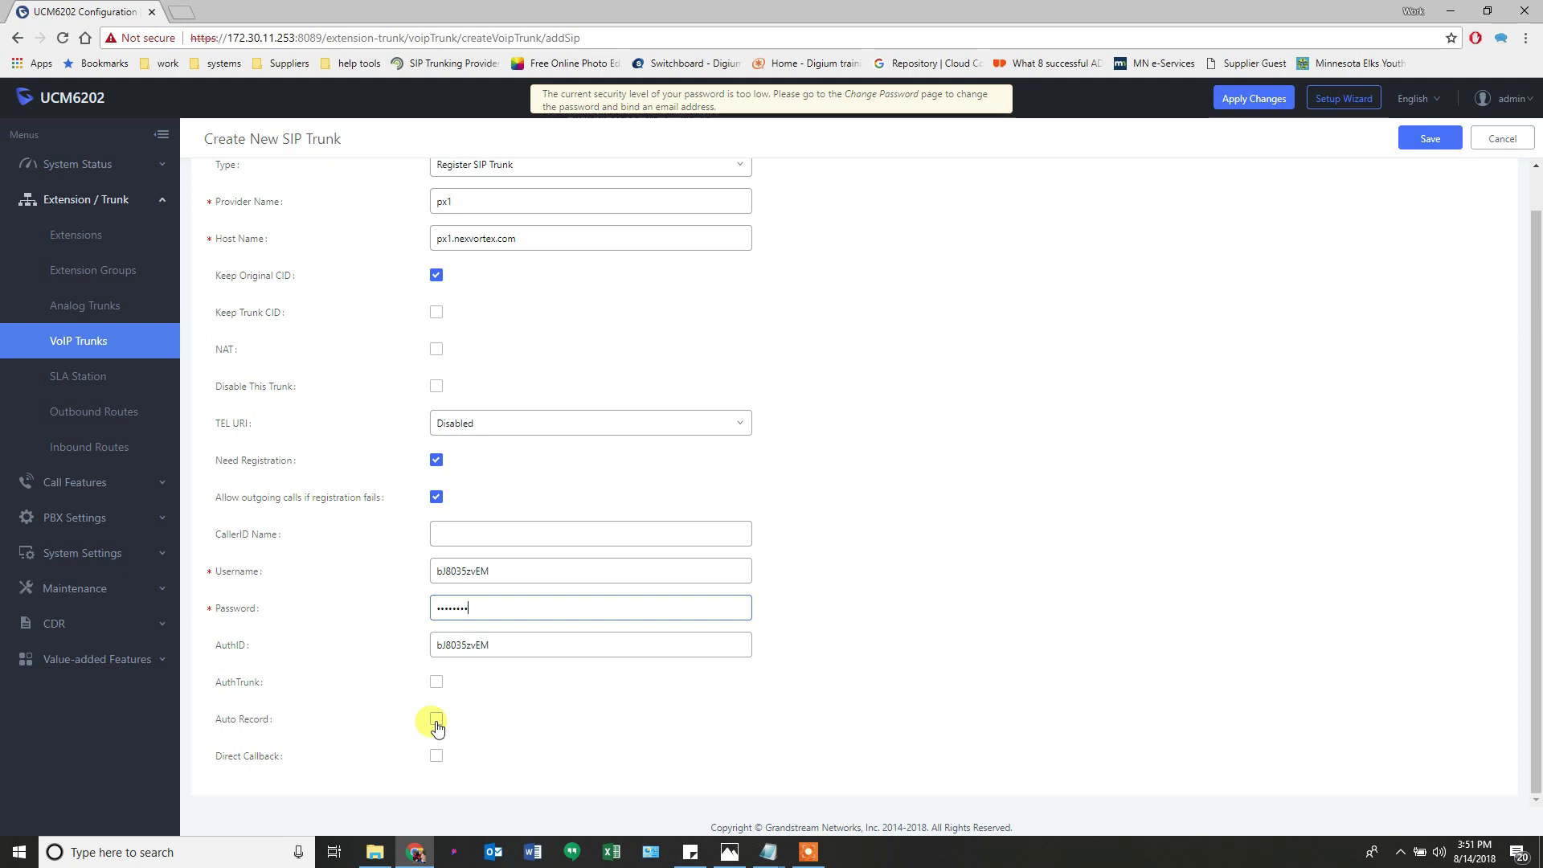
mouse_move(233, 762)
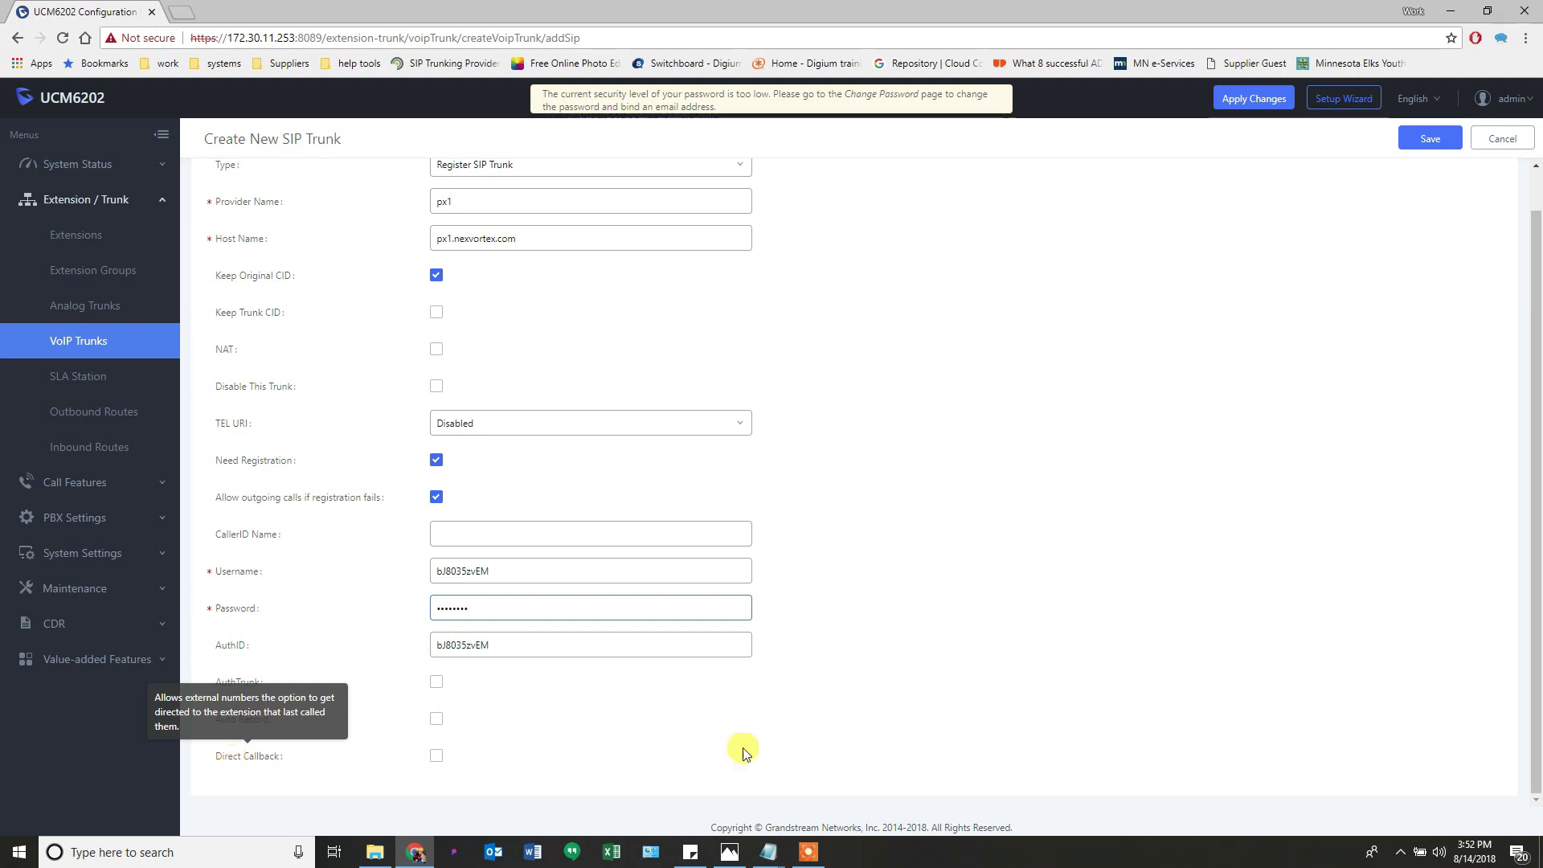
scroll(867, 636, "up", 1)
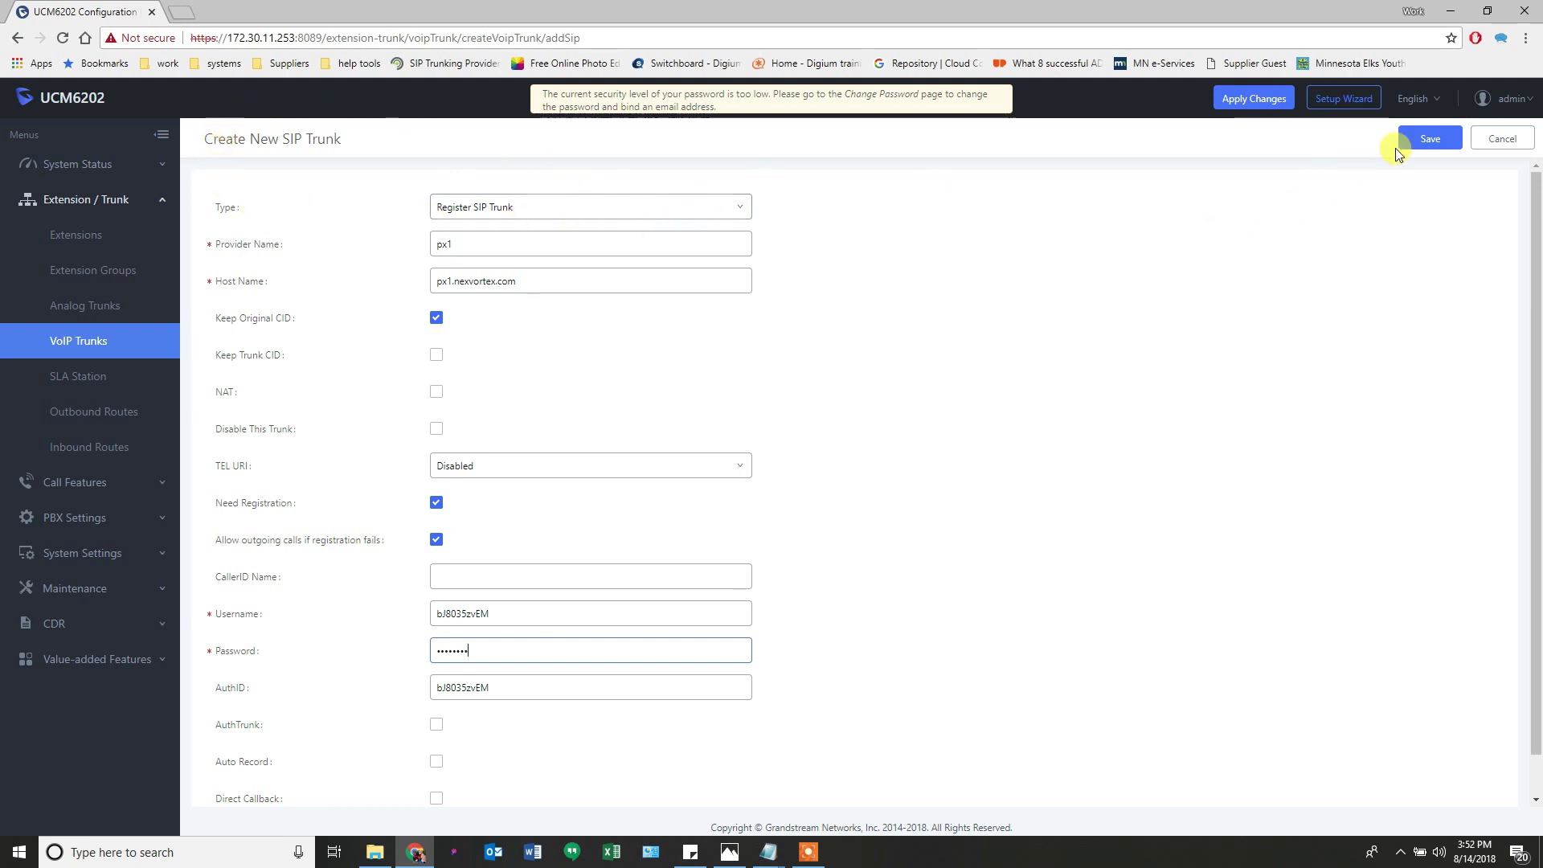
Step: Save trunk px1, accept the host lookup notice, and reopen px1 for editing
left_click(1430, 137)
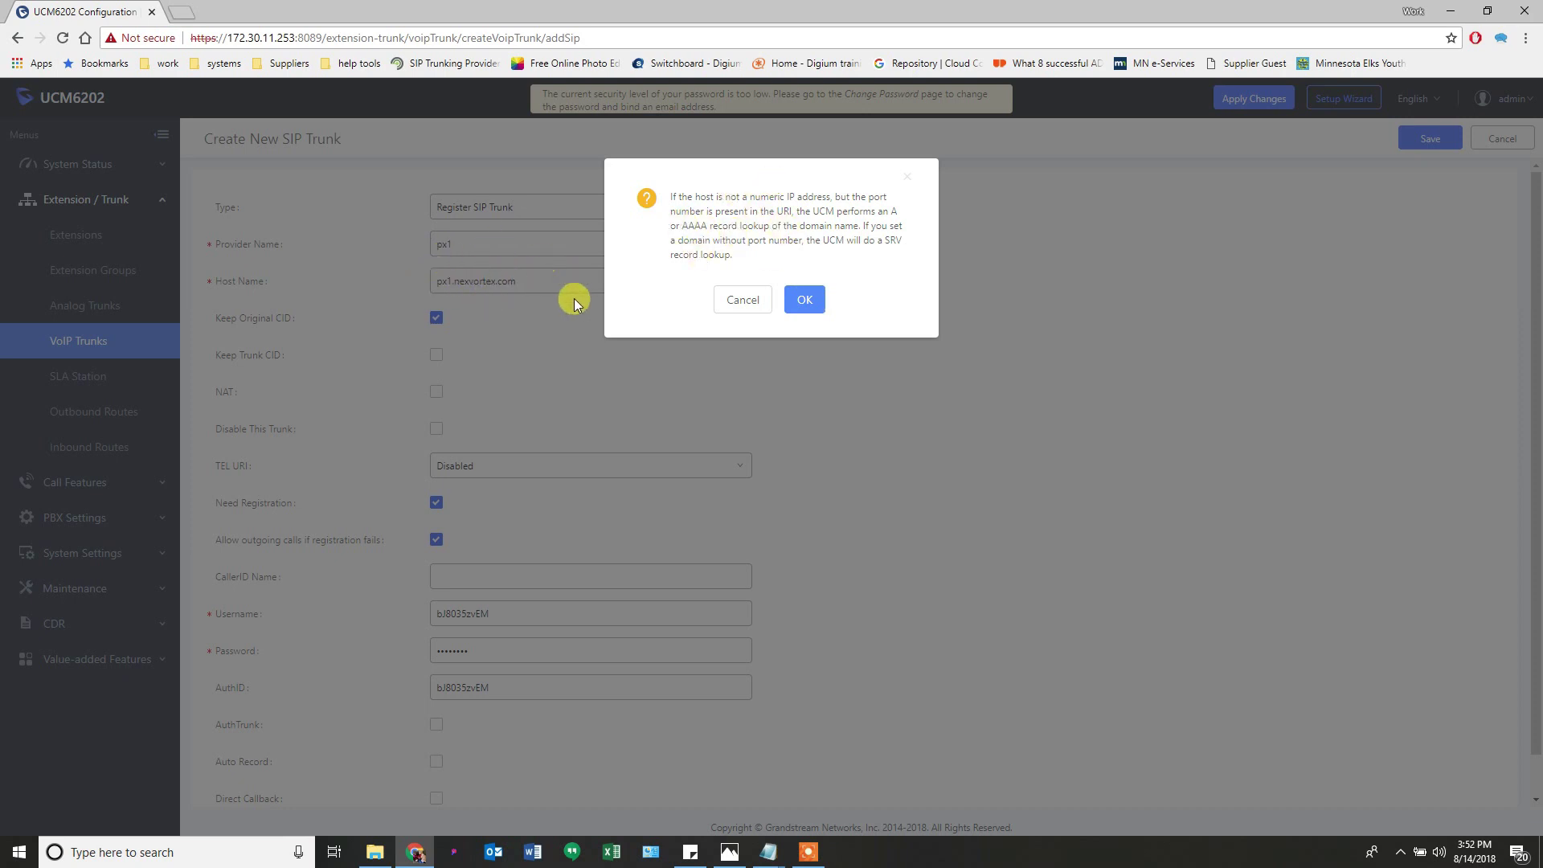
left_click(806, 299)
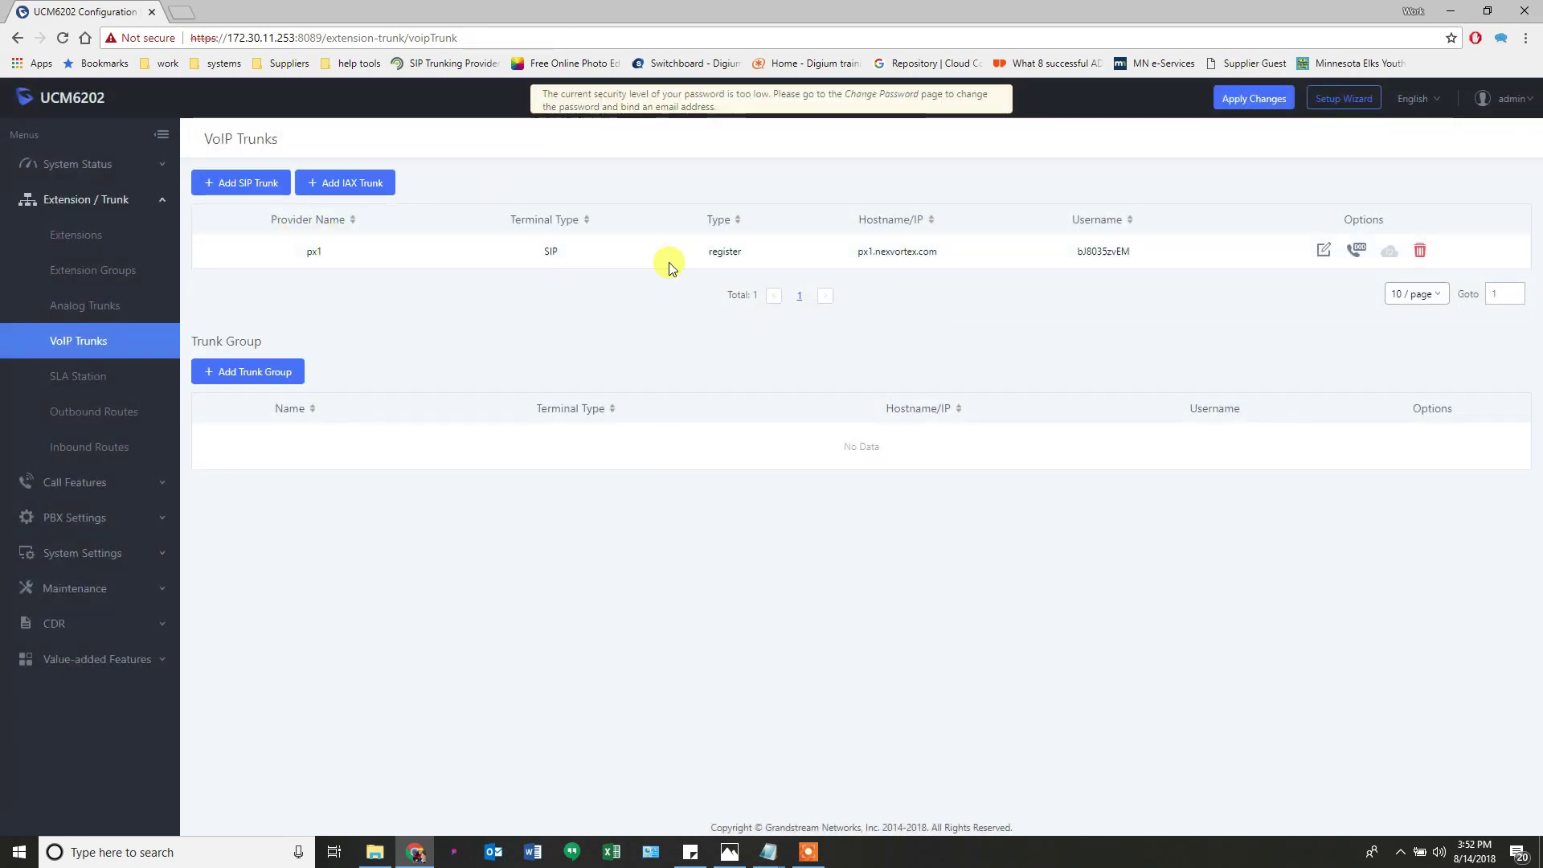
left_click(1323, 253)
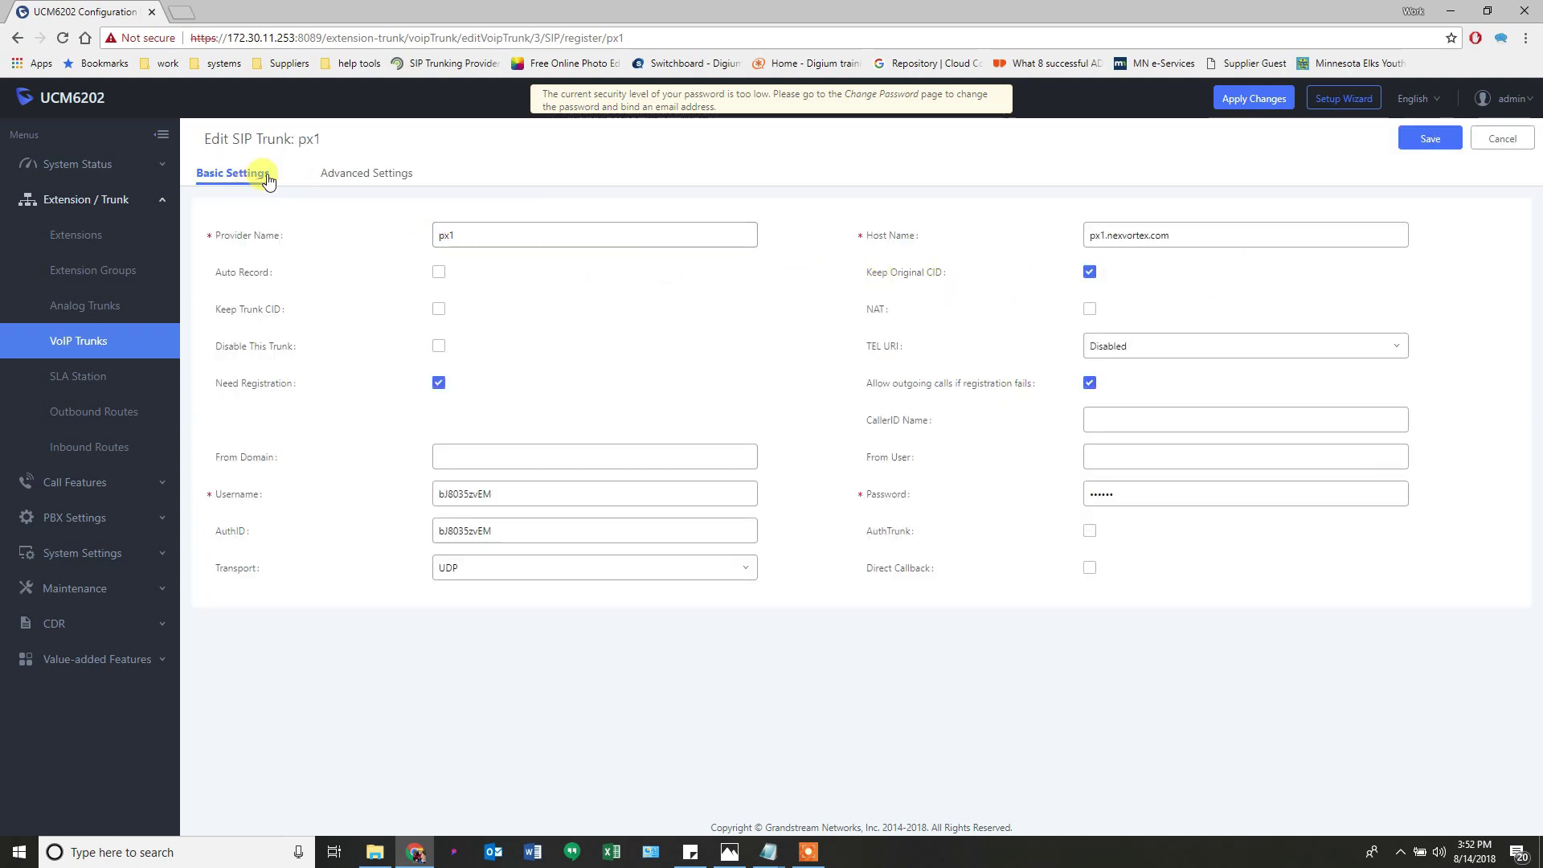
Step: In px1's advanced settings, enable heartbeat detection and keep Fax Mode at None
left_click(372, 180)
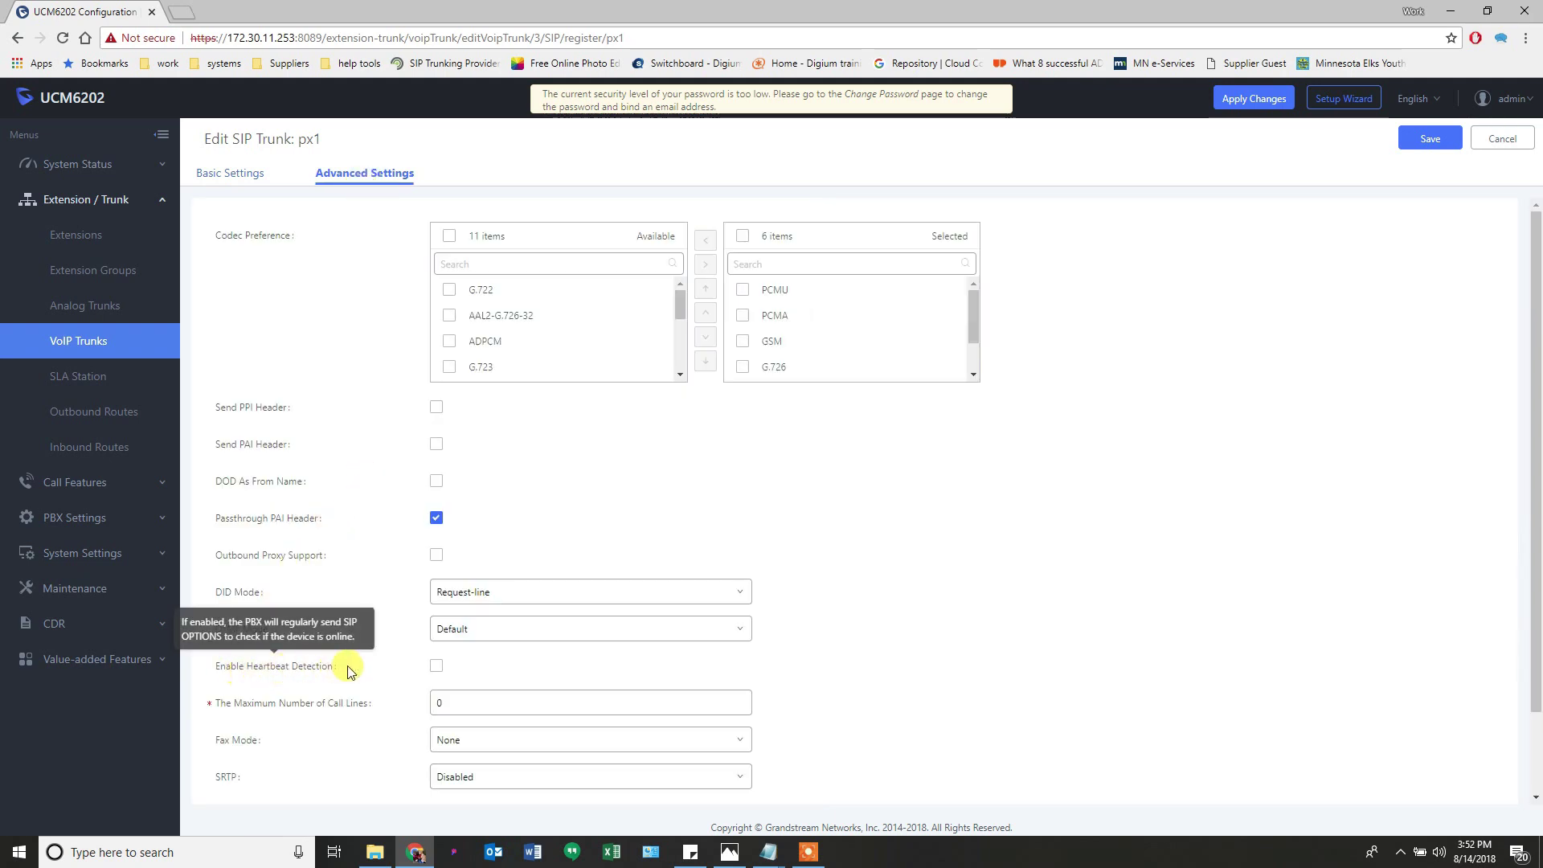
left_click(436, 667)
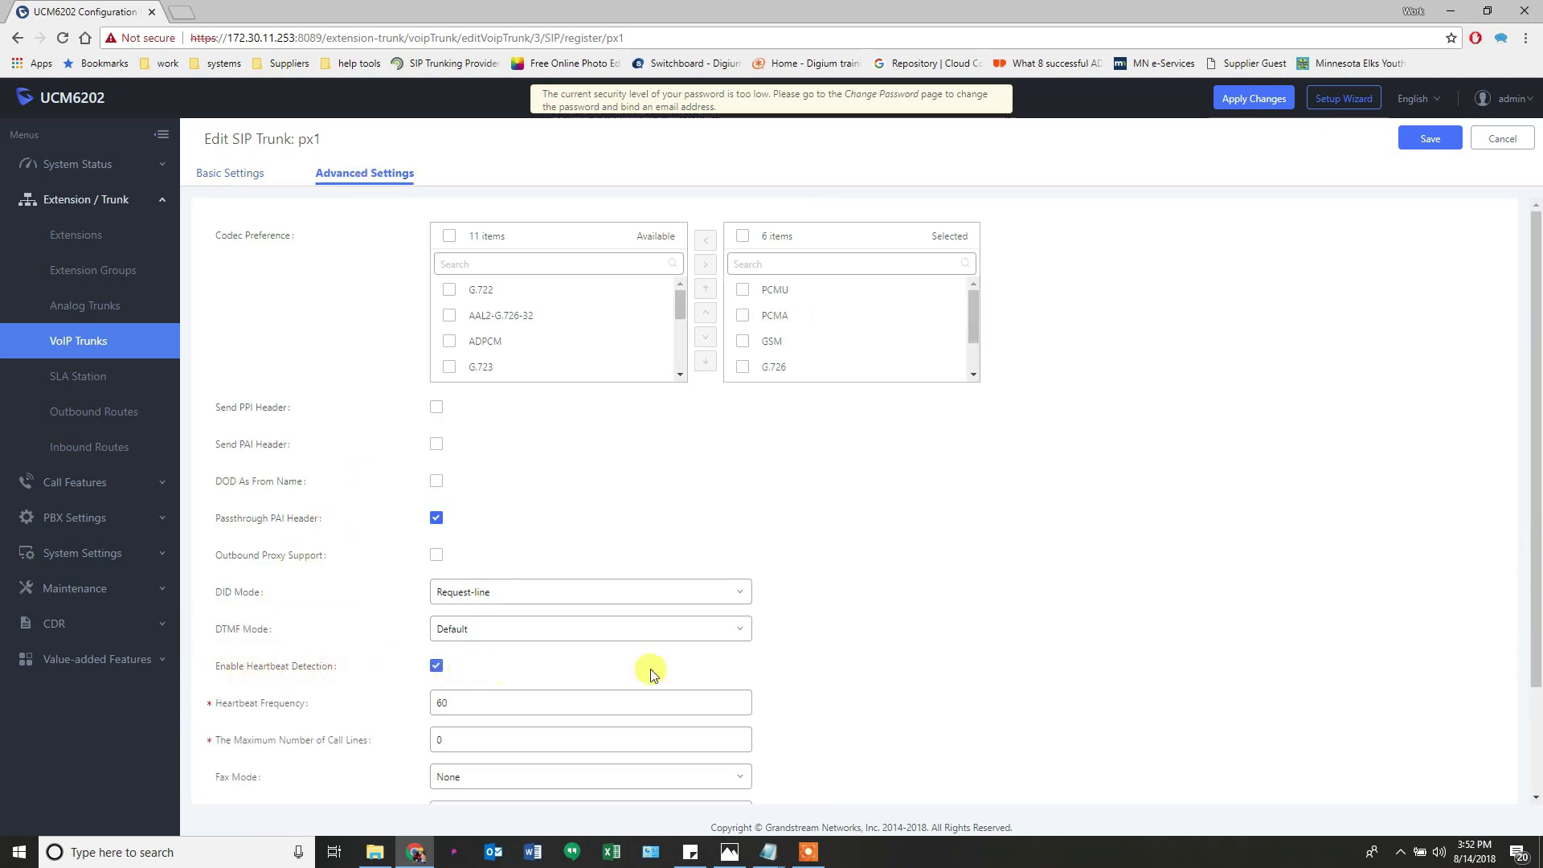
scroll(648, 664, "down", 2)
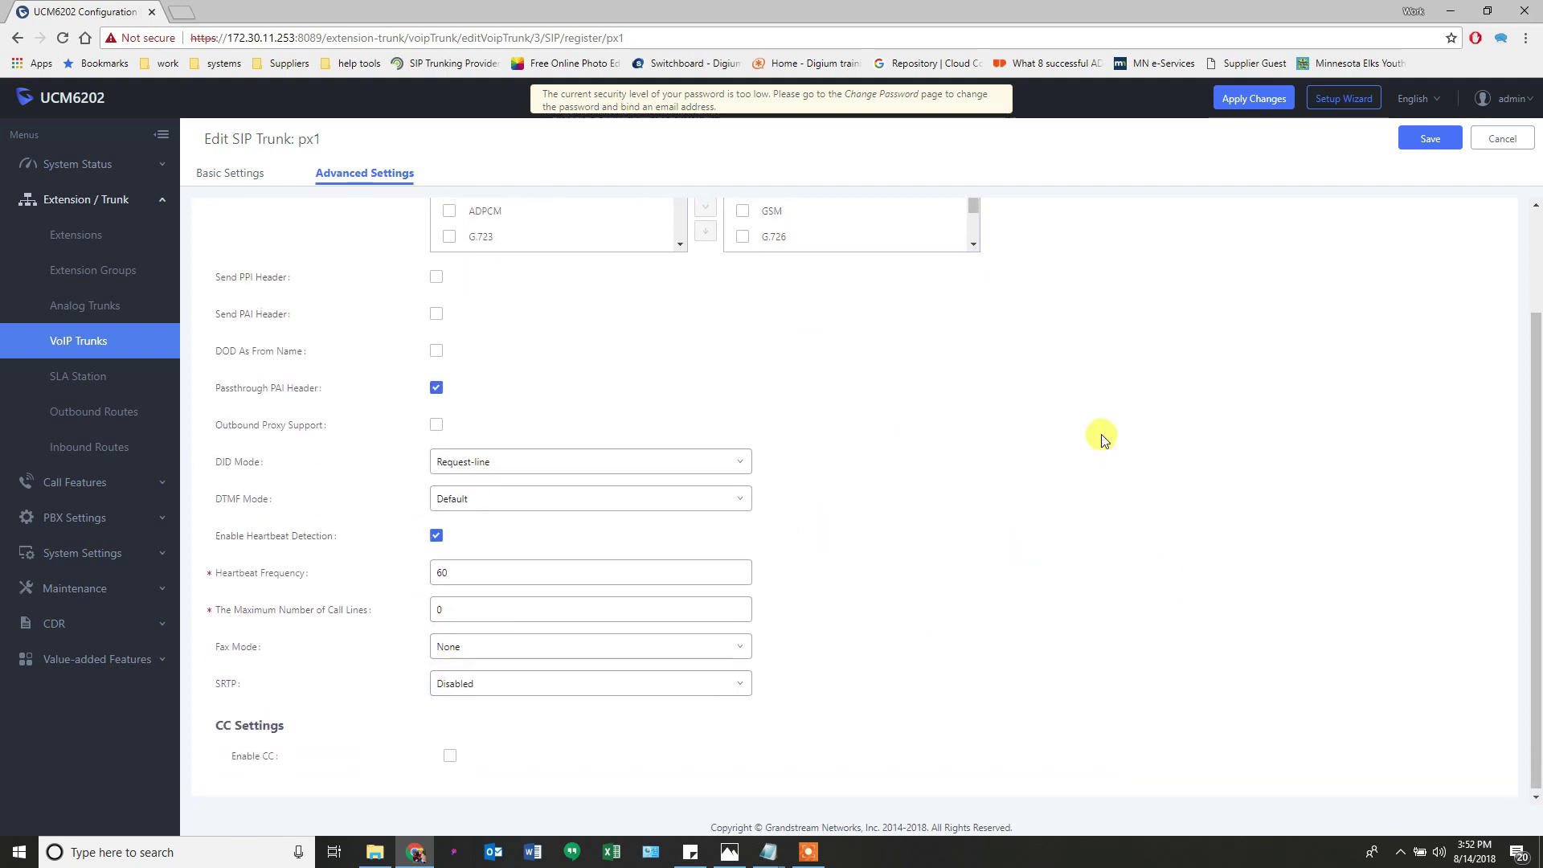
scroll(1102, 438, "up", 2)
scroll(1101, 438, "down", 1)
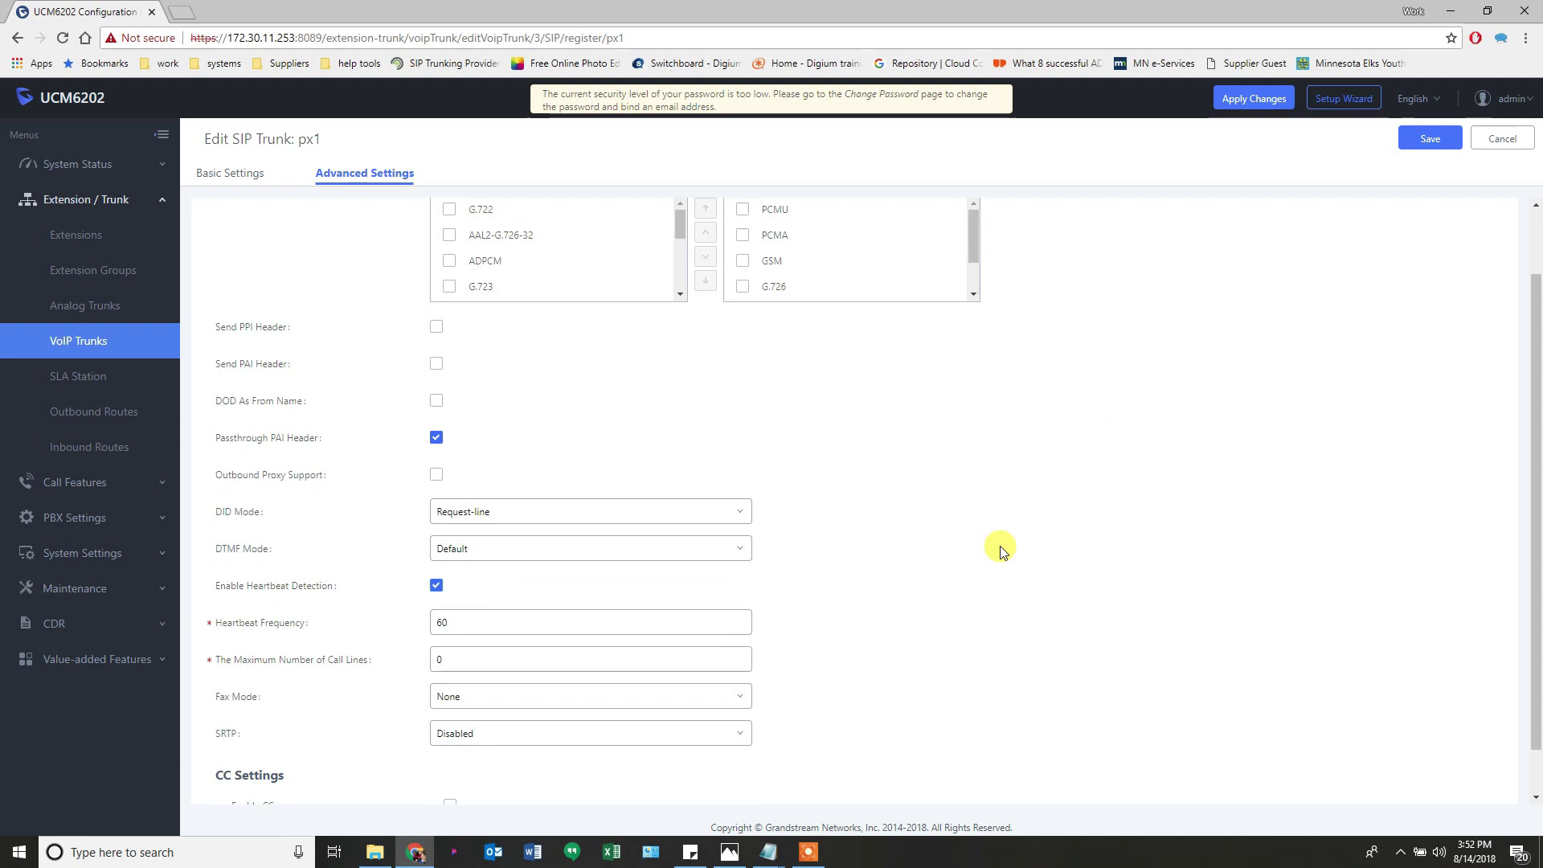
left_click(552, 709)
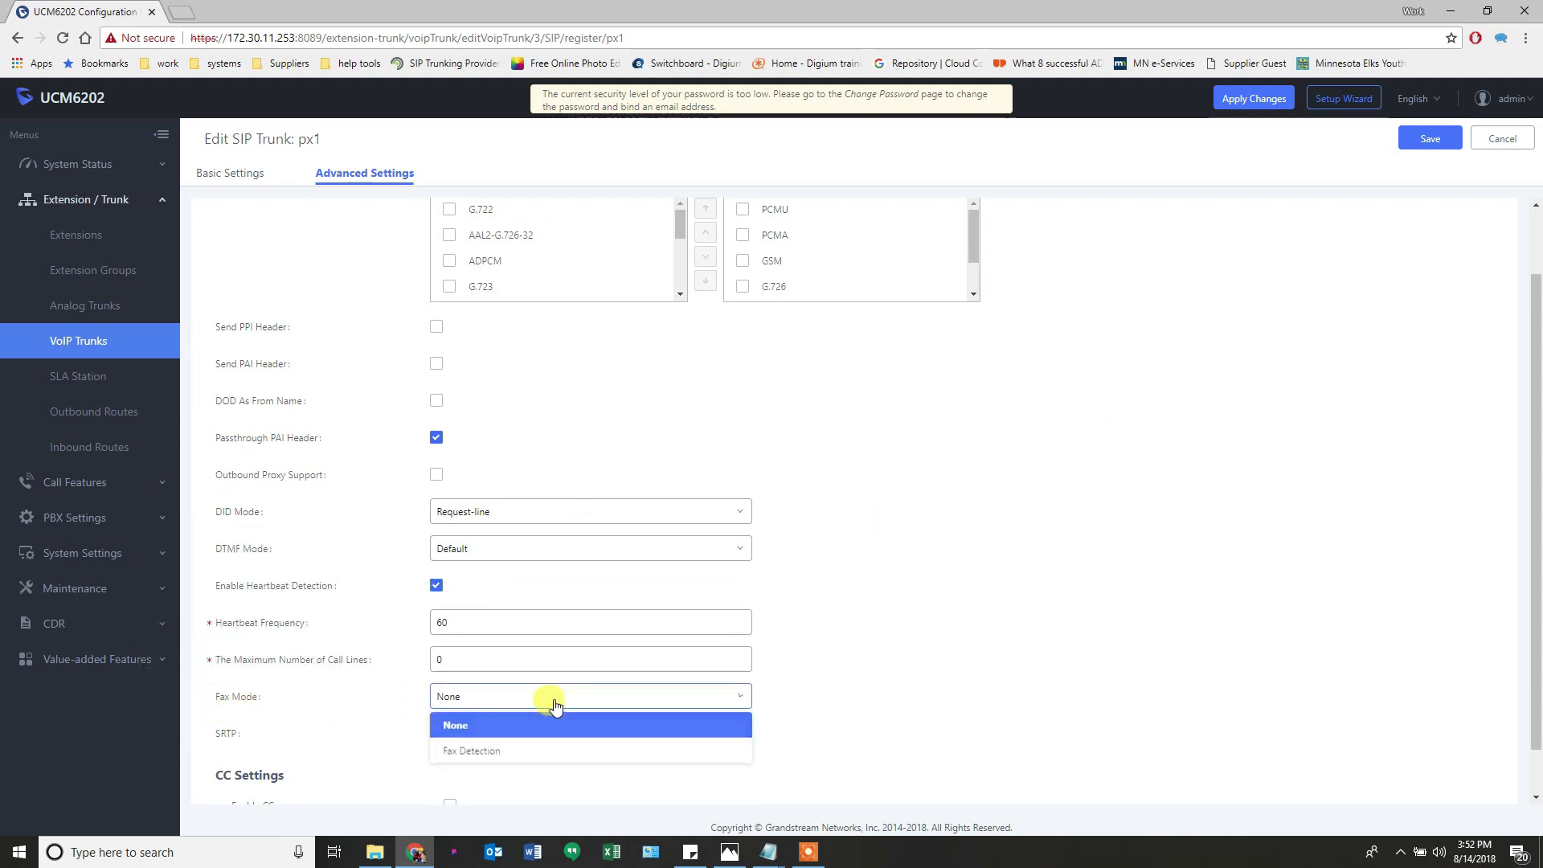
left_click(549, 704)
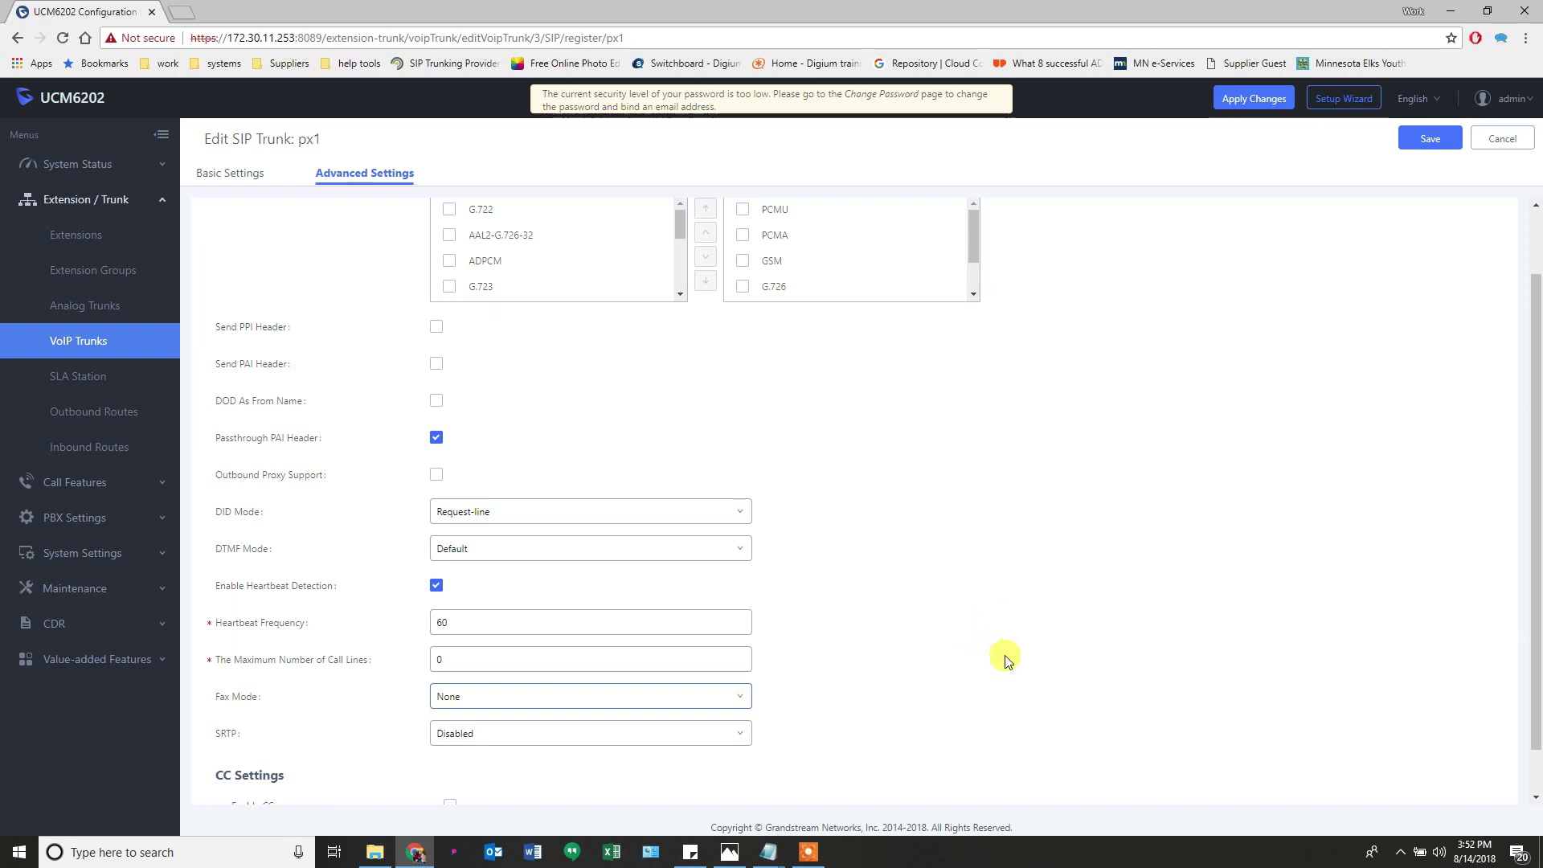
scroll(989, 655, "up", 1)
scroll(992, 661, "down", 1)
Step: Save px1's advanced settings and accept the host lookup notice
mouse_move(349, 657)
scroll(1045, 510, "up", 1)
left_click(1407, 150)
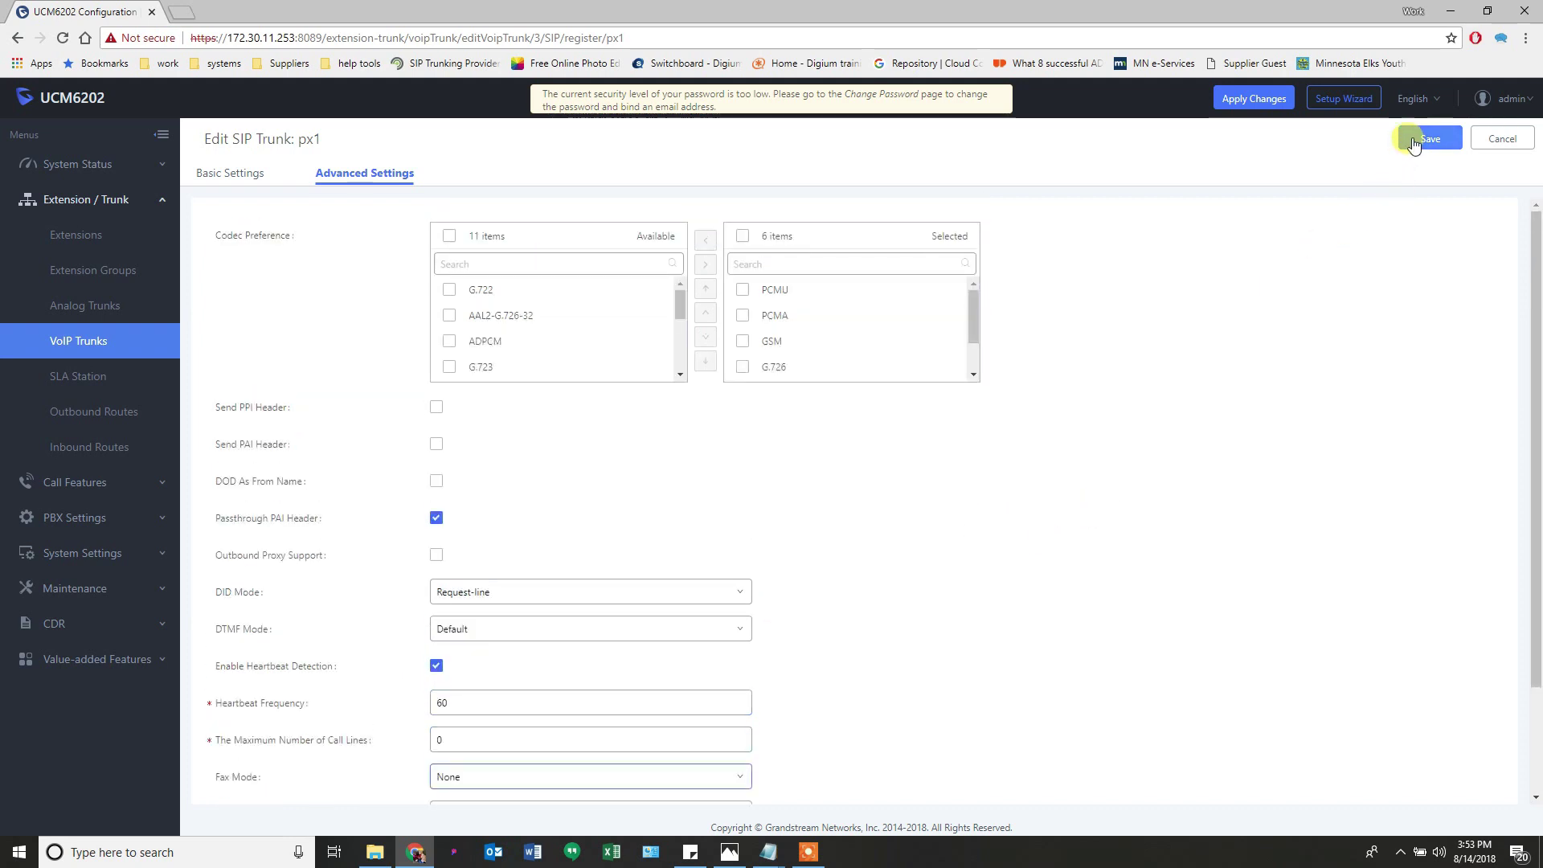
left_click(807, 300)
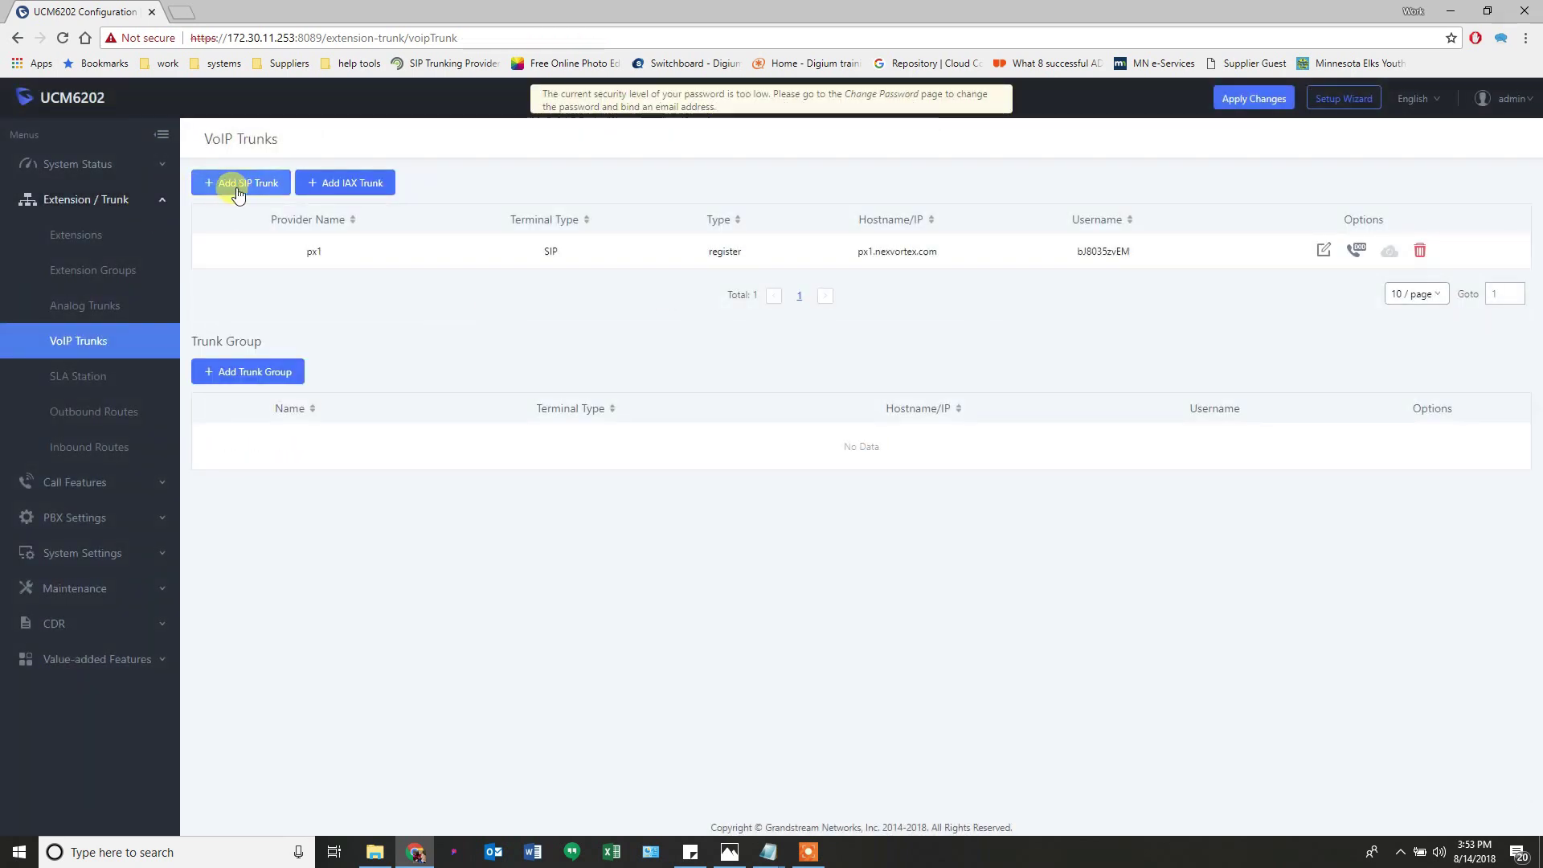
Step: Start a Register SIP Trunk named px5 with host name px5.nexvortex.com
left_click(227, 187)
left_click(521, 211)
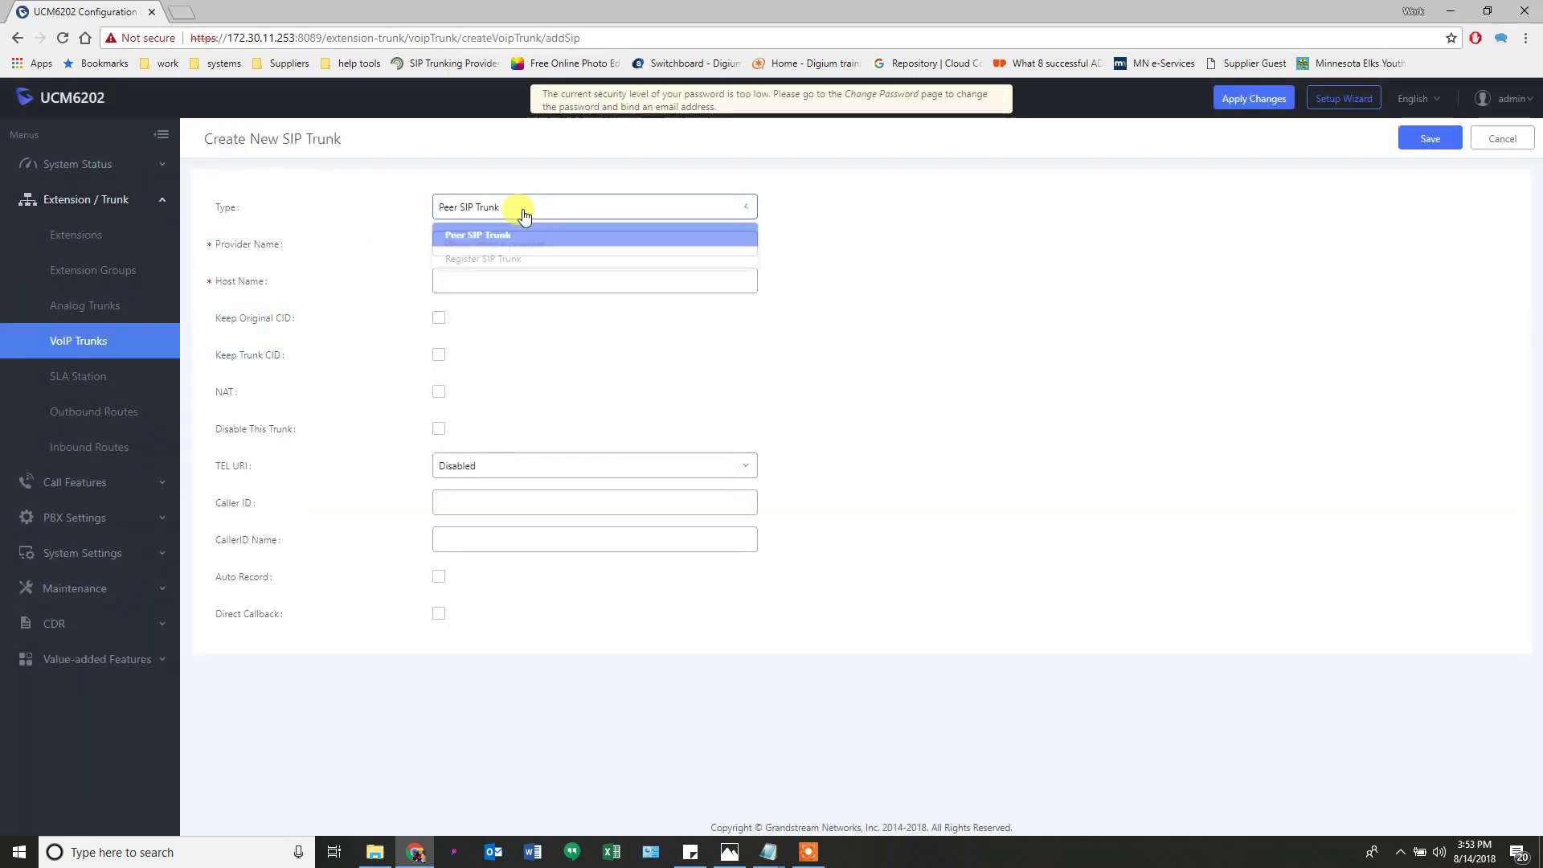
left_click(498, 258)
left_click(474, 246)
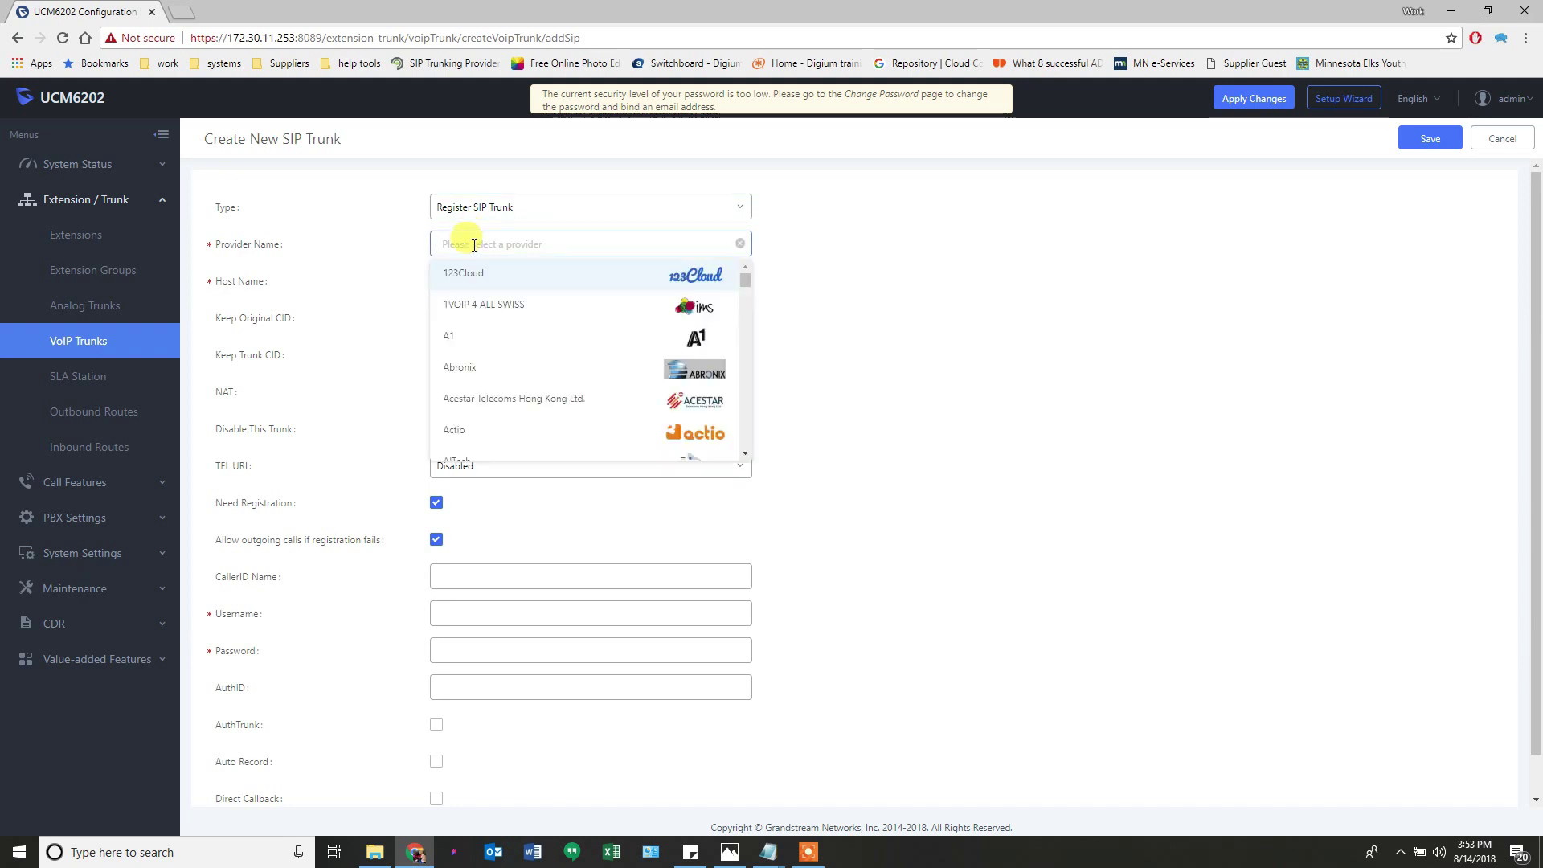
type("px5")
key("Tab")
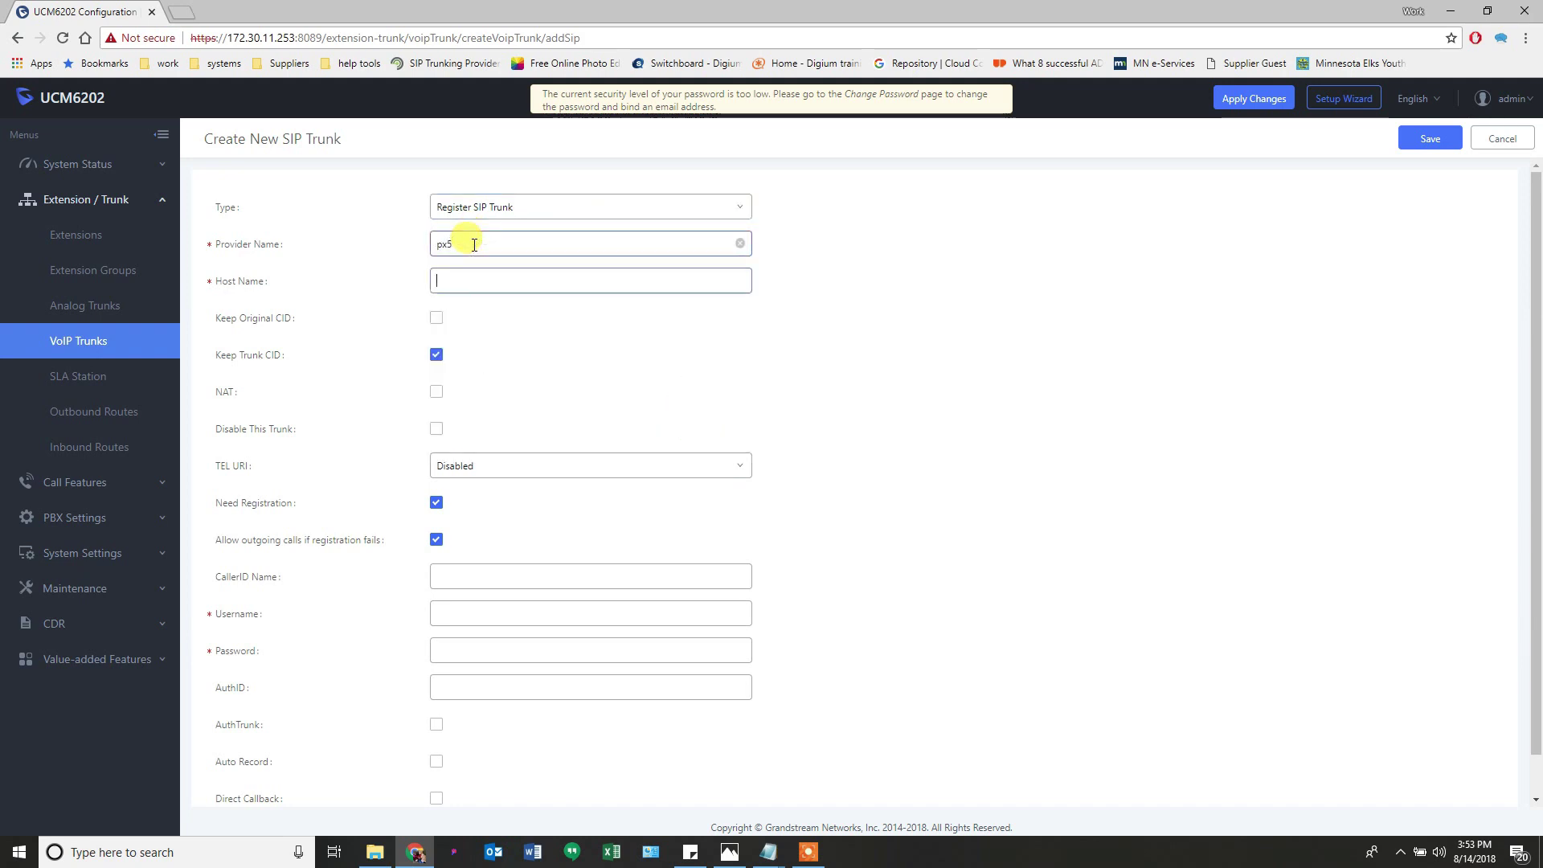
type("px5")
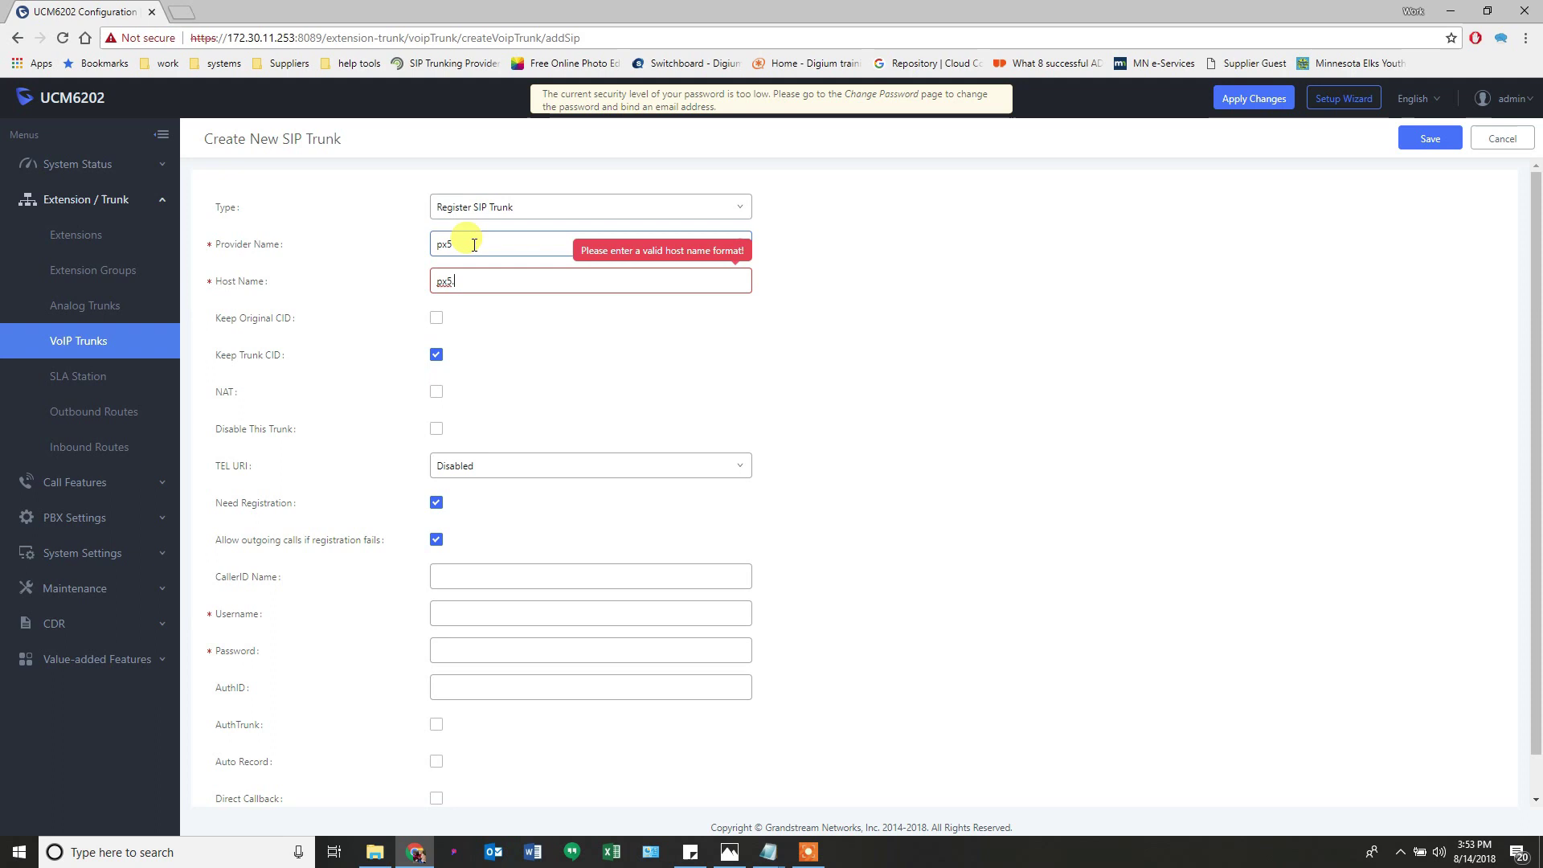
type(".nexvor")
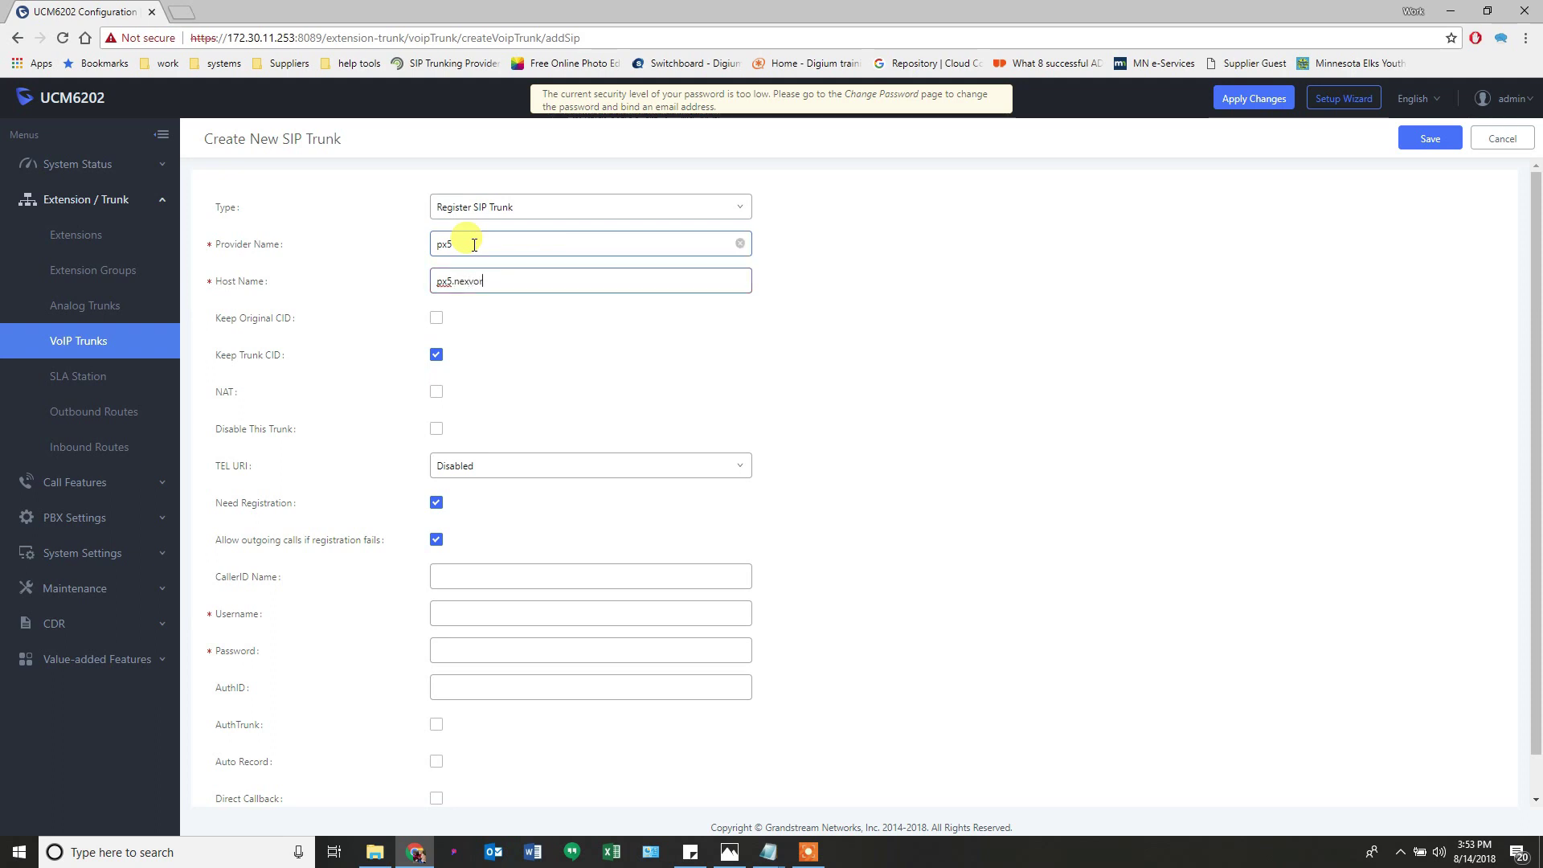
type("tex.com")
Step: Fill in px5's password, username and AuthID, enable Keep Original CID, disable Keep Trunk CID
left_click(459, 650)
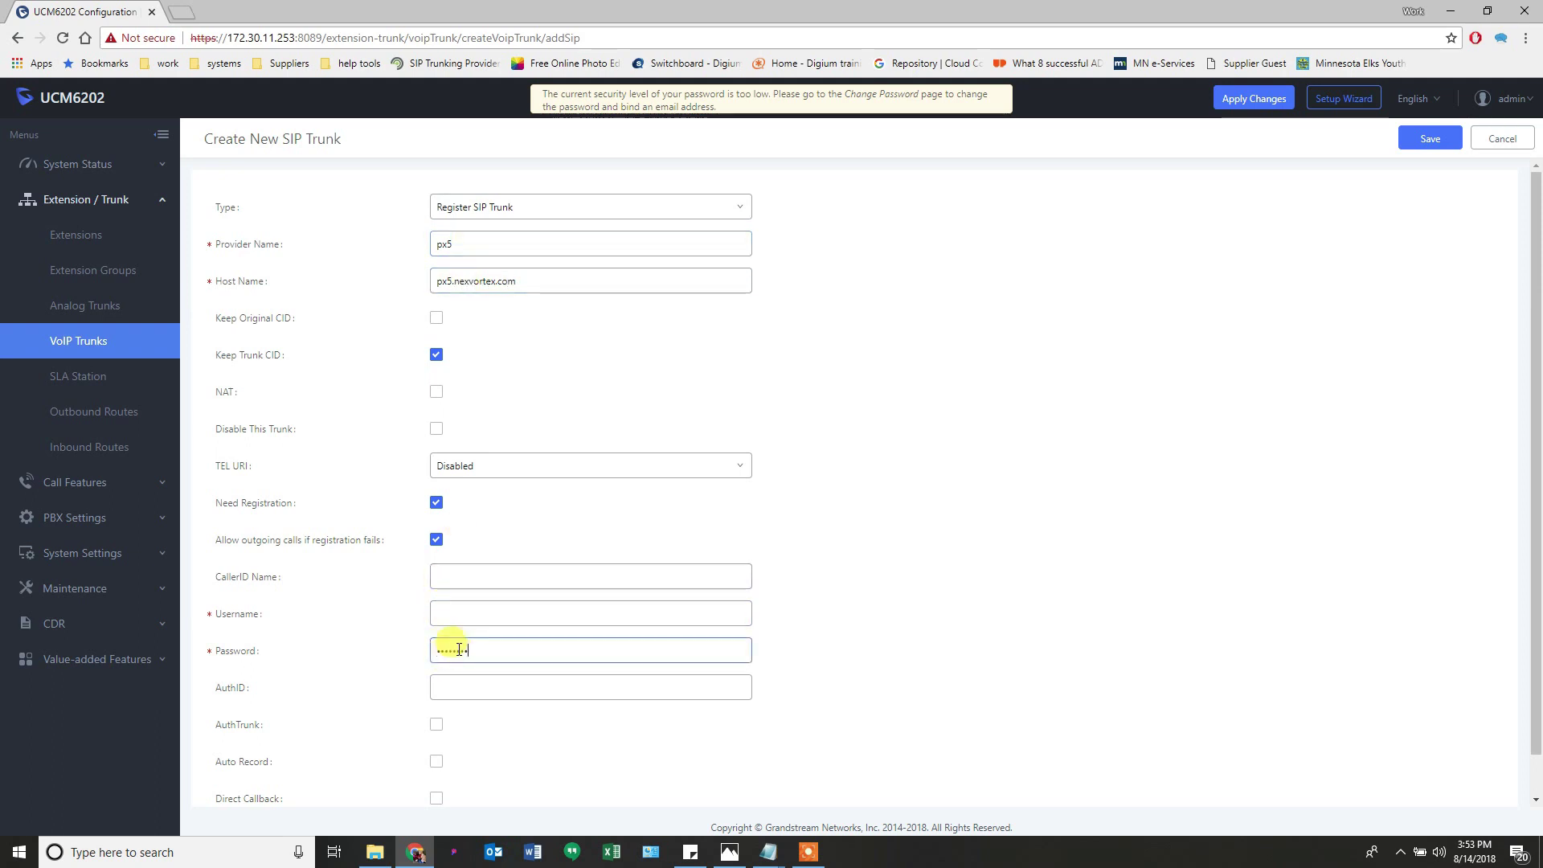
key("alt+Tab")
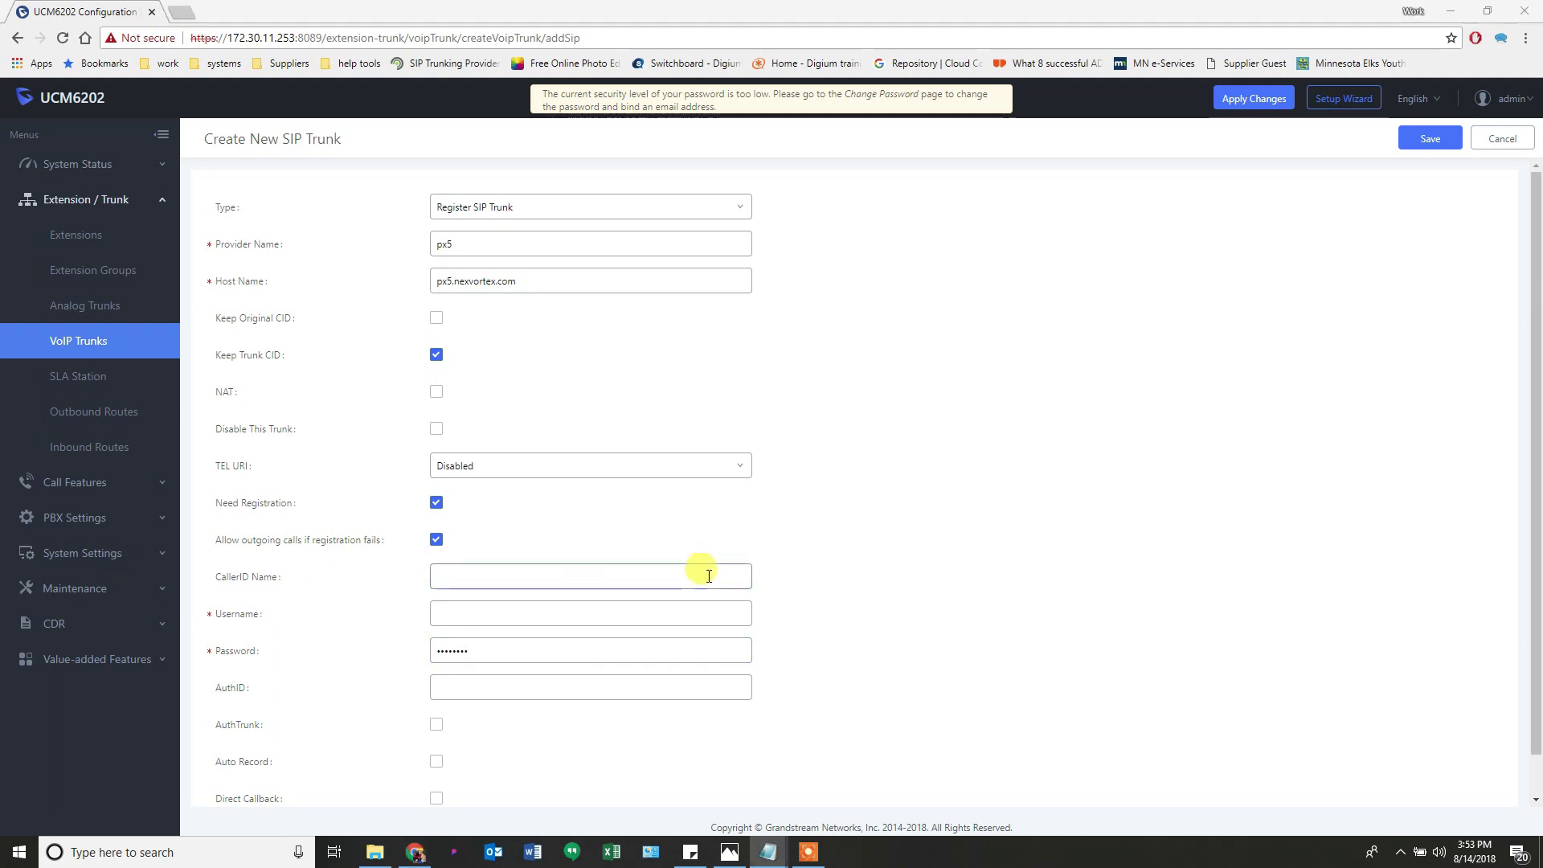
left_click(526, 614)
left_click(475, 681)
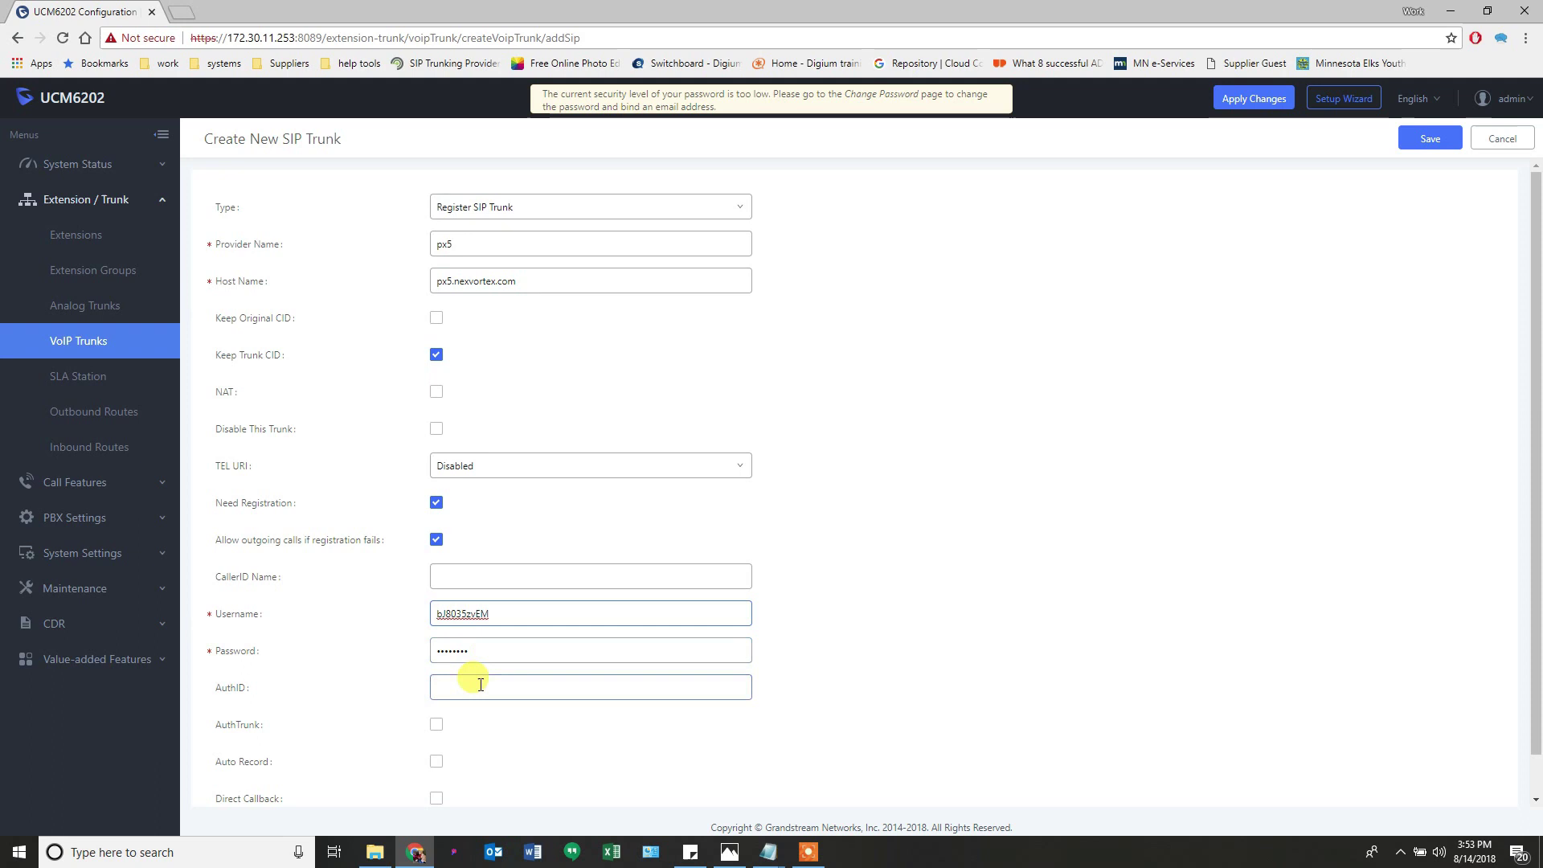
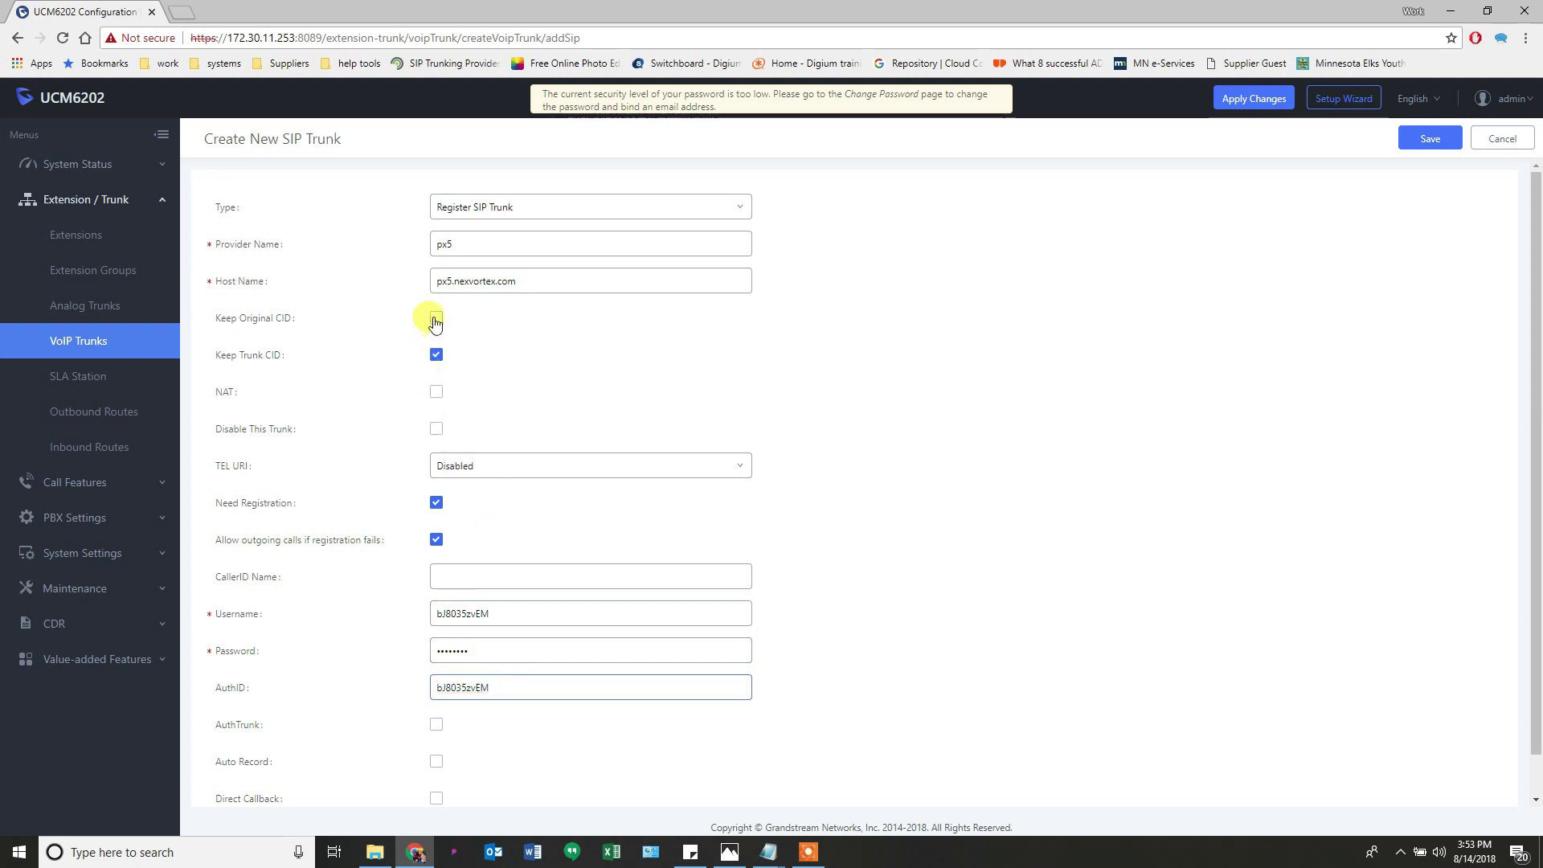
left_click(436, 320)
left_click(437, 354)
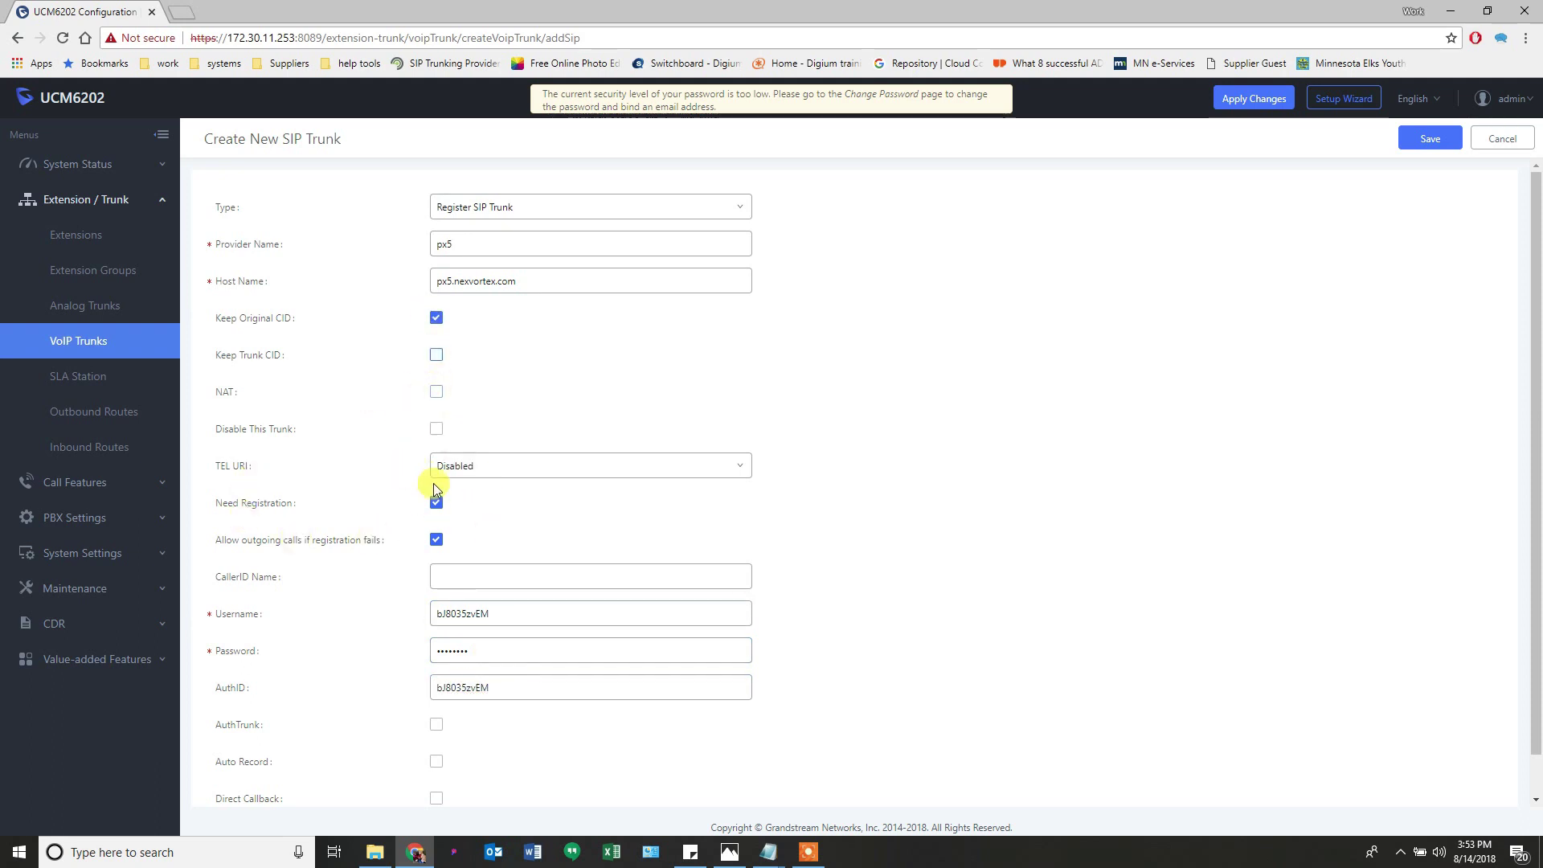
Step: Save px5, accept the host lookup notice, and reopen px5 for editing
scroll(1085, 321, "down", 1)
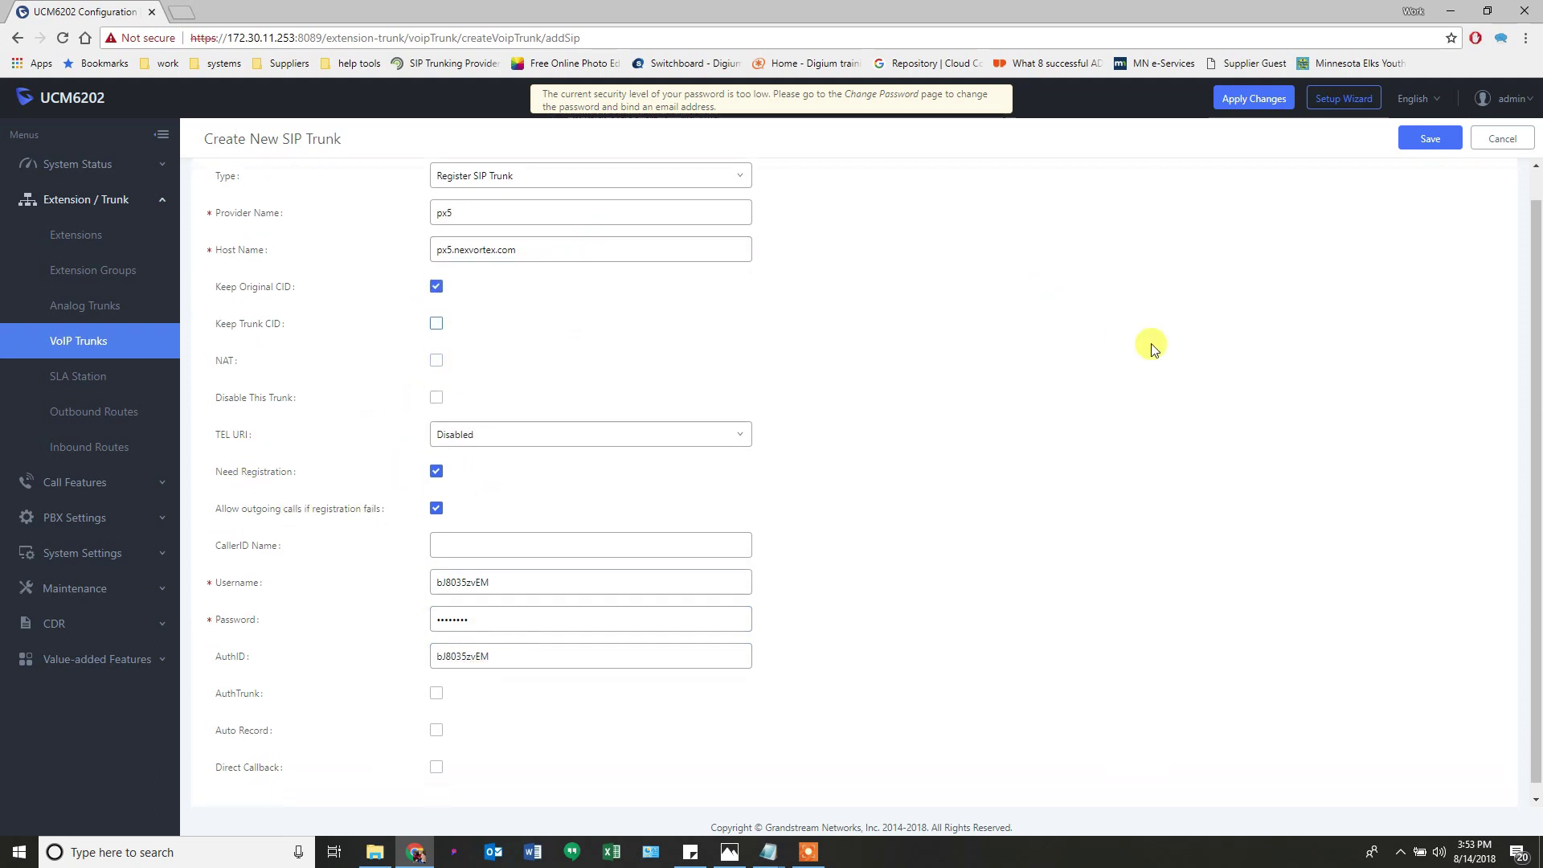
left_click(1429, 144)
left_click(804, 303)
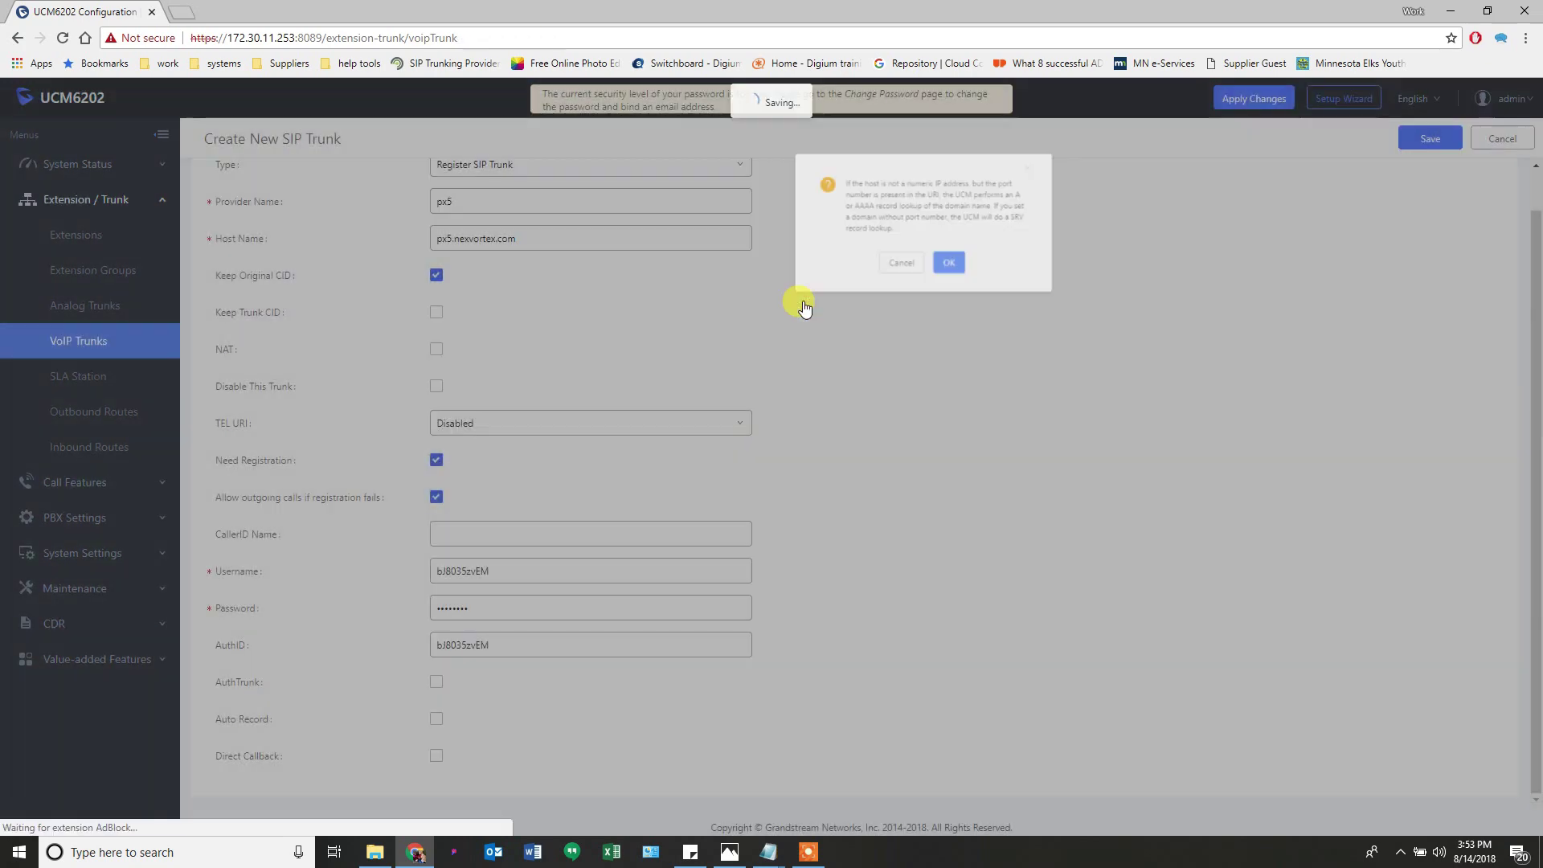
left_click(1324, 287)
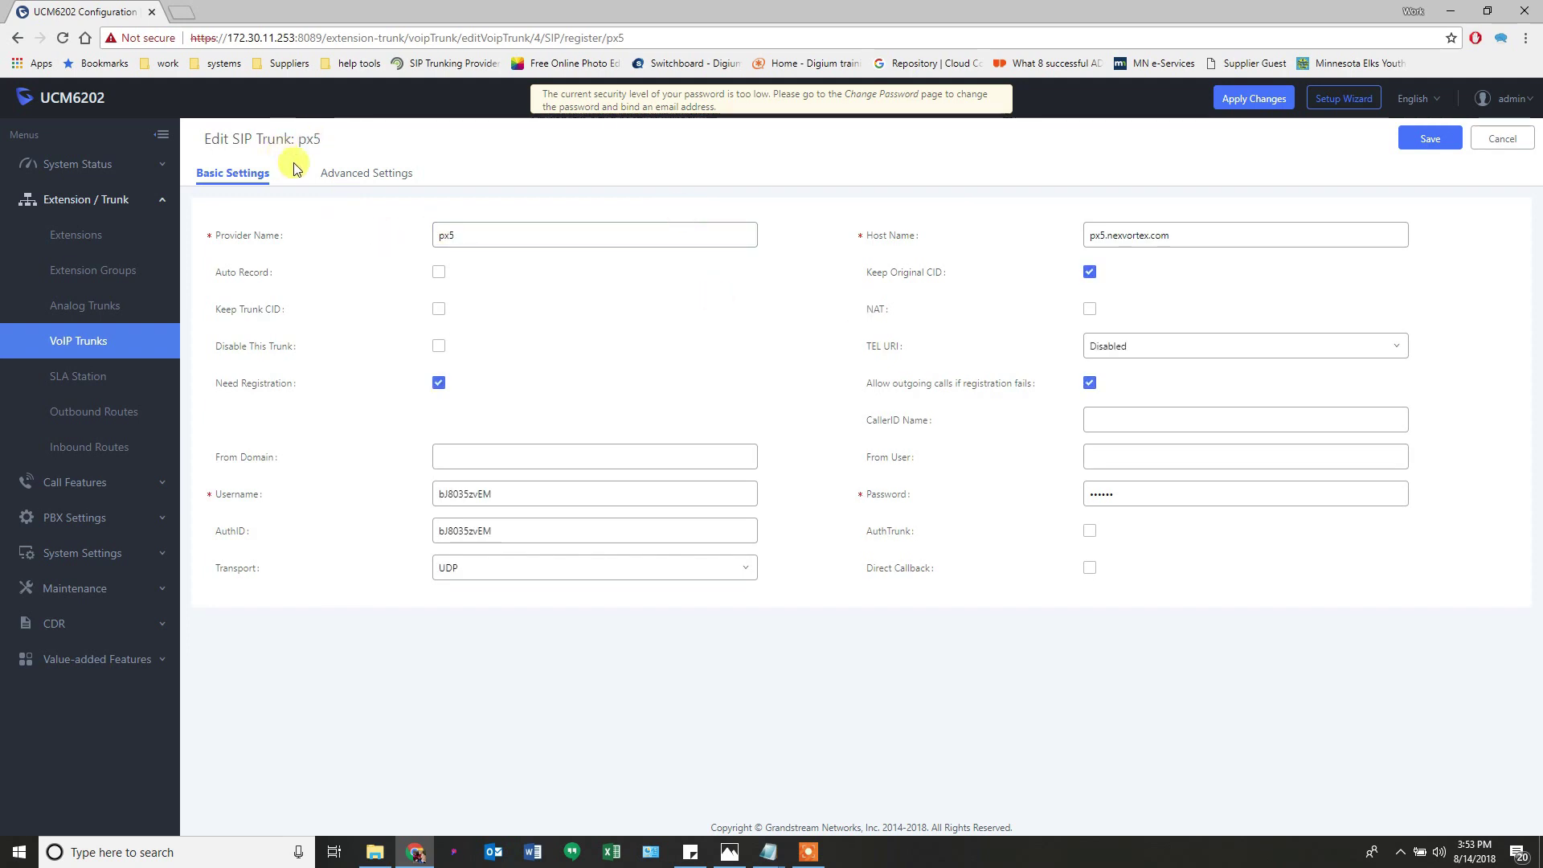
Step: Enable heartbeat detection in px5's advanced settings, save it, then expand PBX Settings
left_click(333, 173)
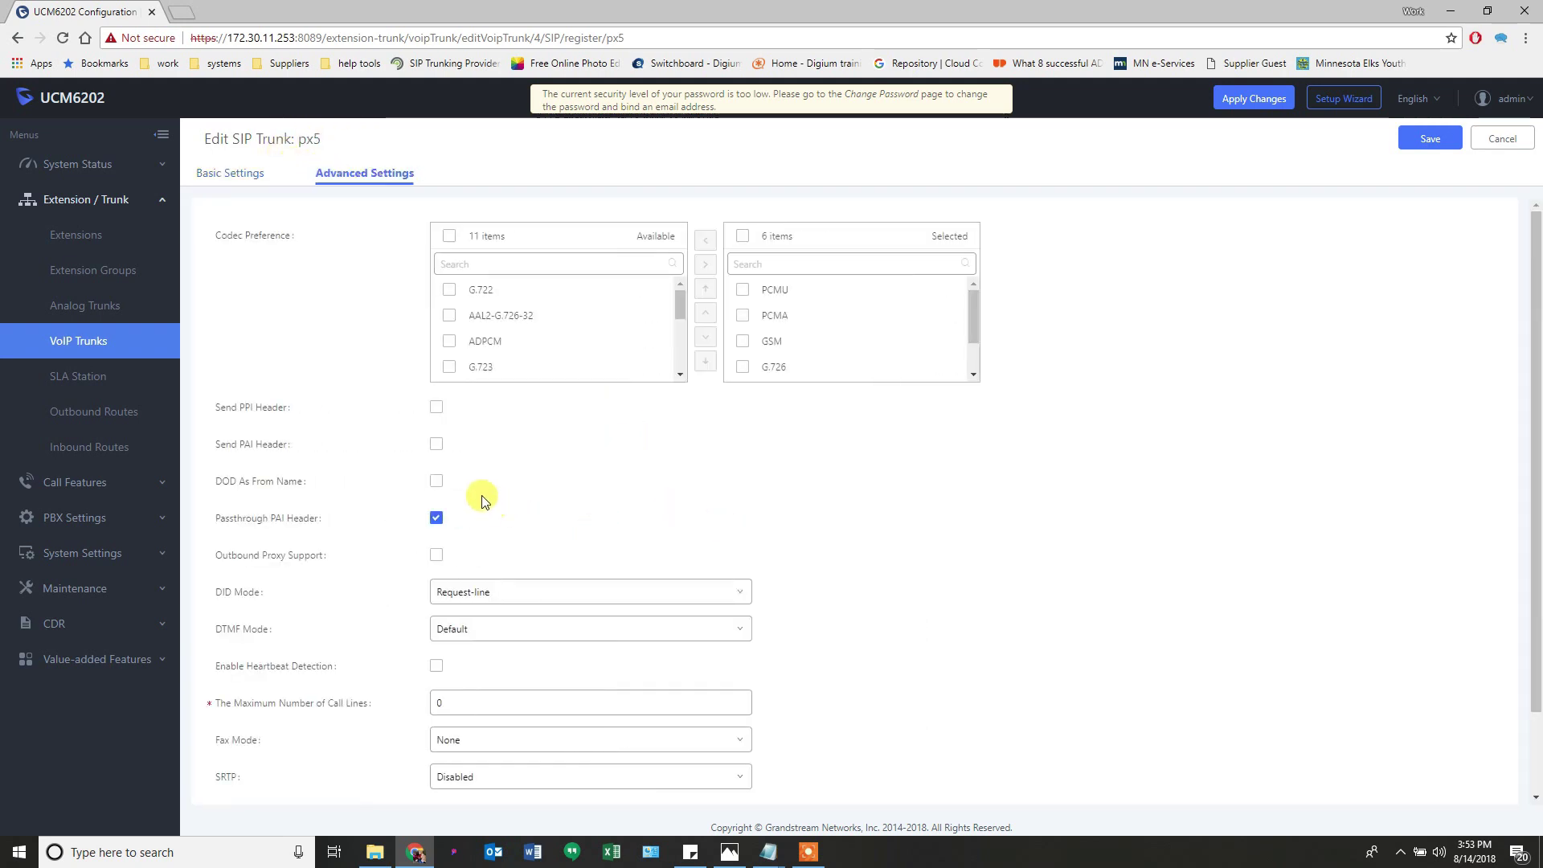
left_click(437, 667)
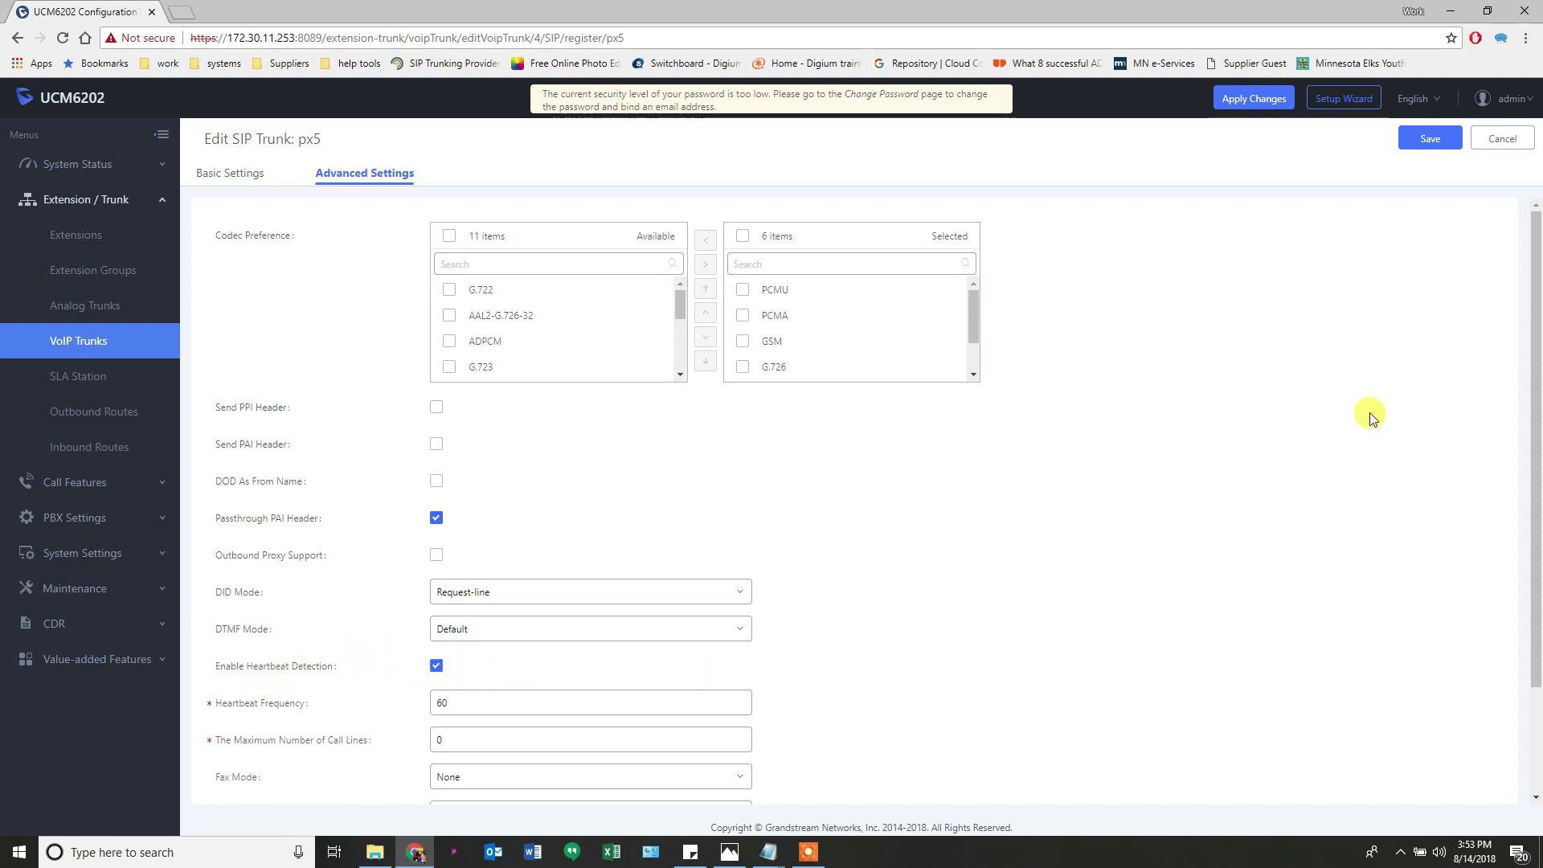
left_click(1417, 135)
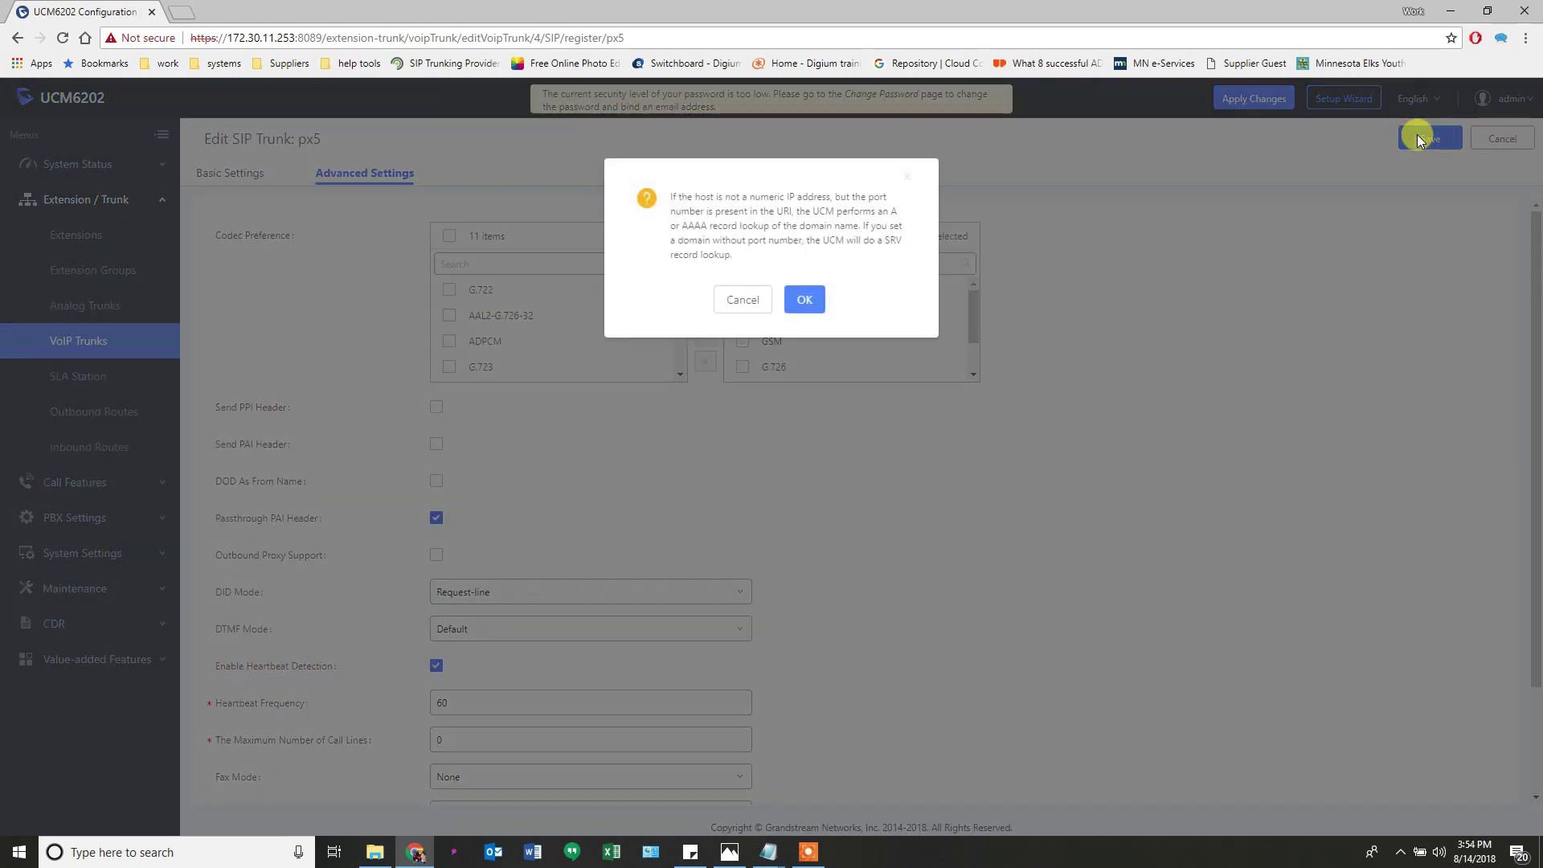
left_click(796, 307)
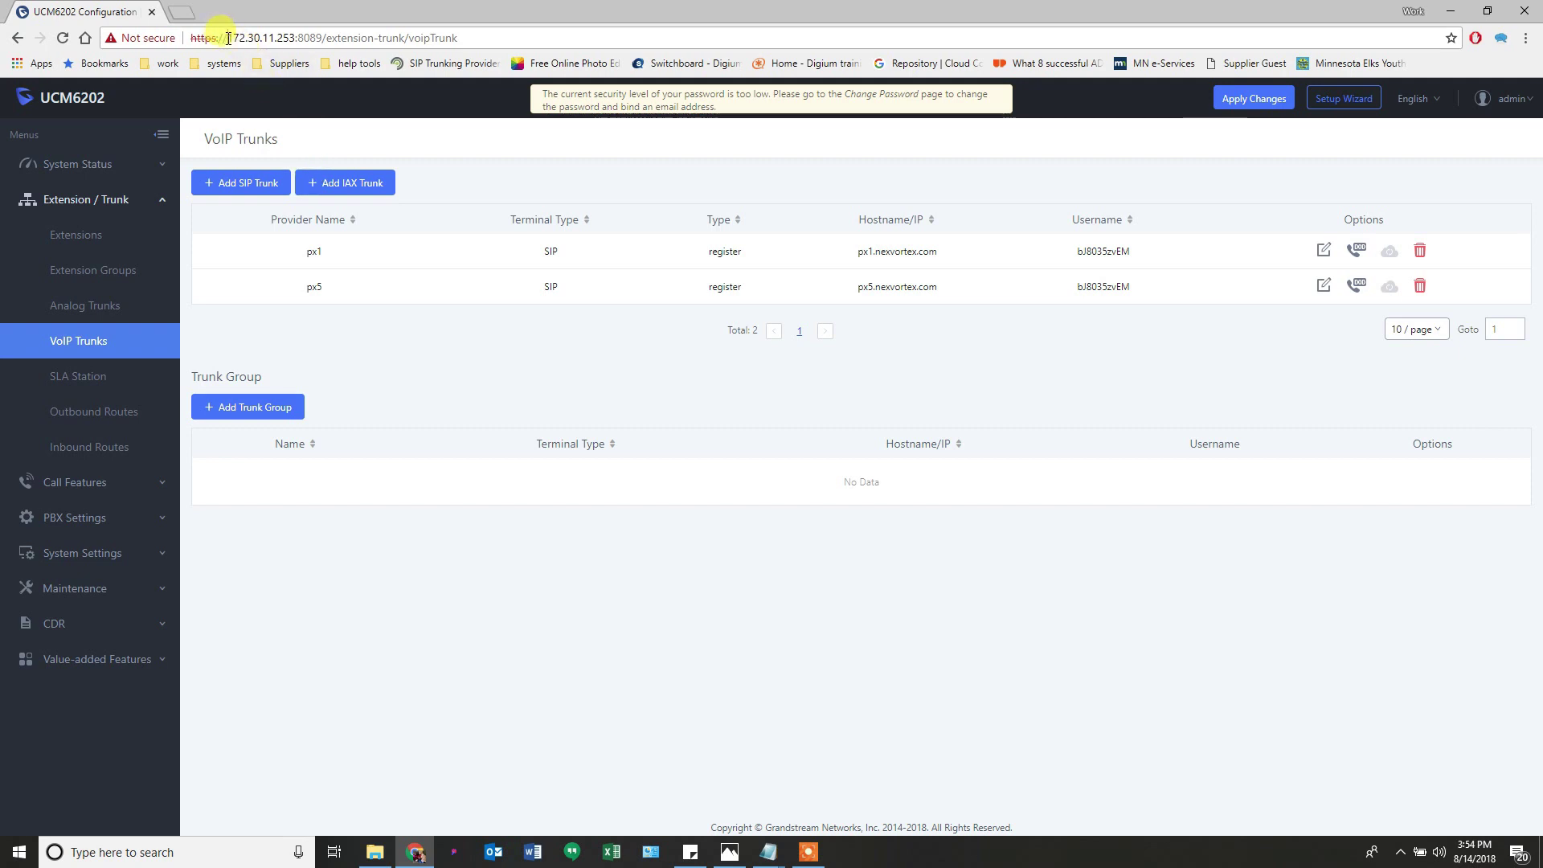
left_click_drag(229, 37, 284, 37)
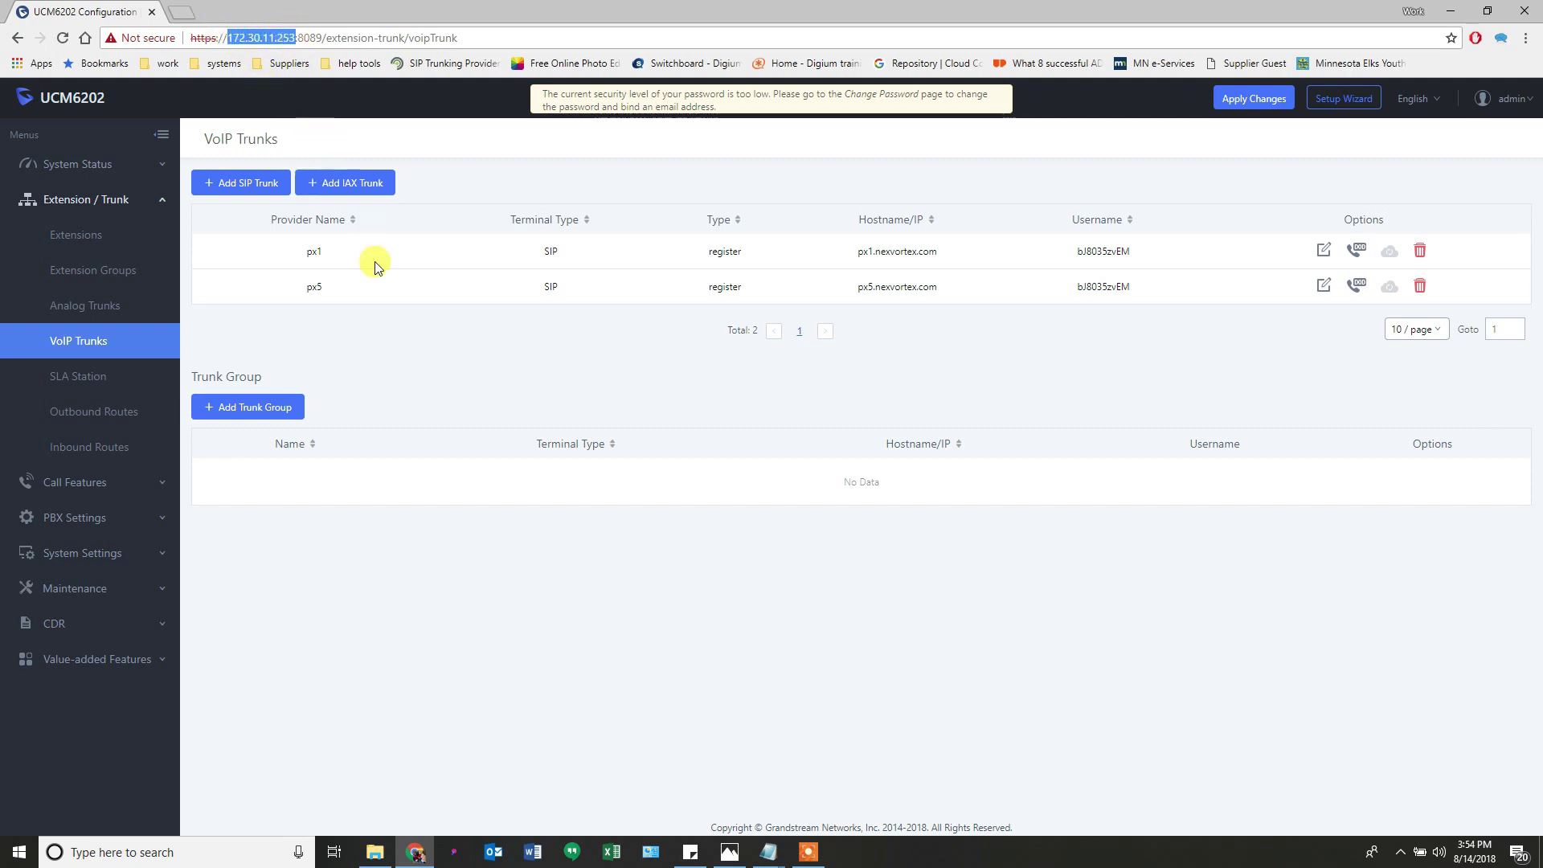
left_click(78, 524)
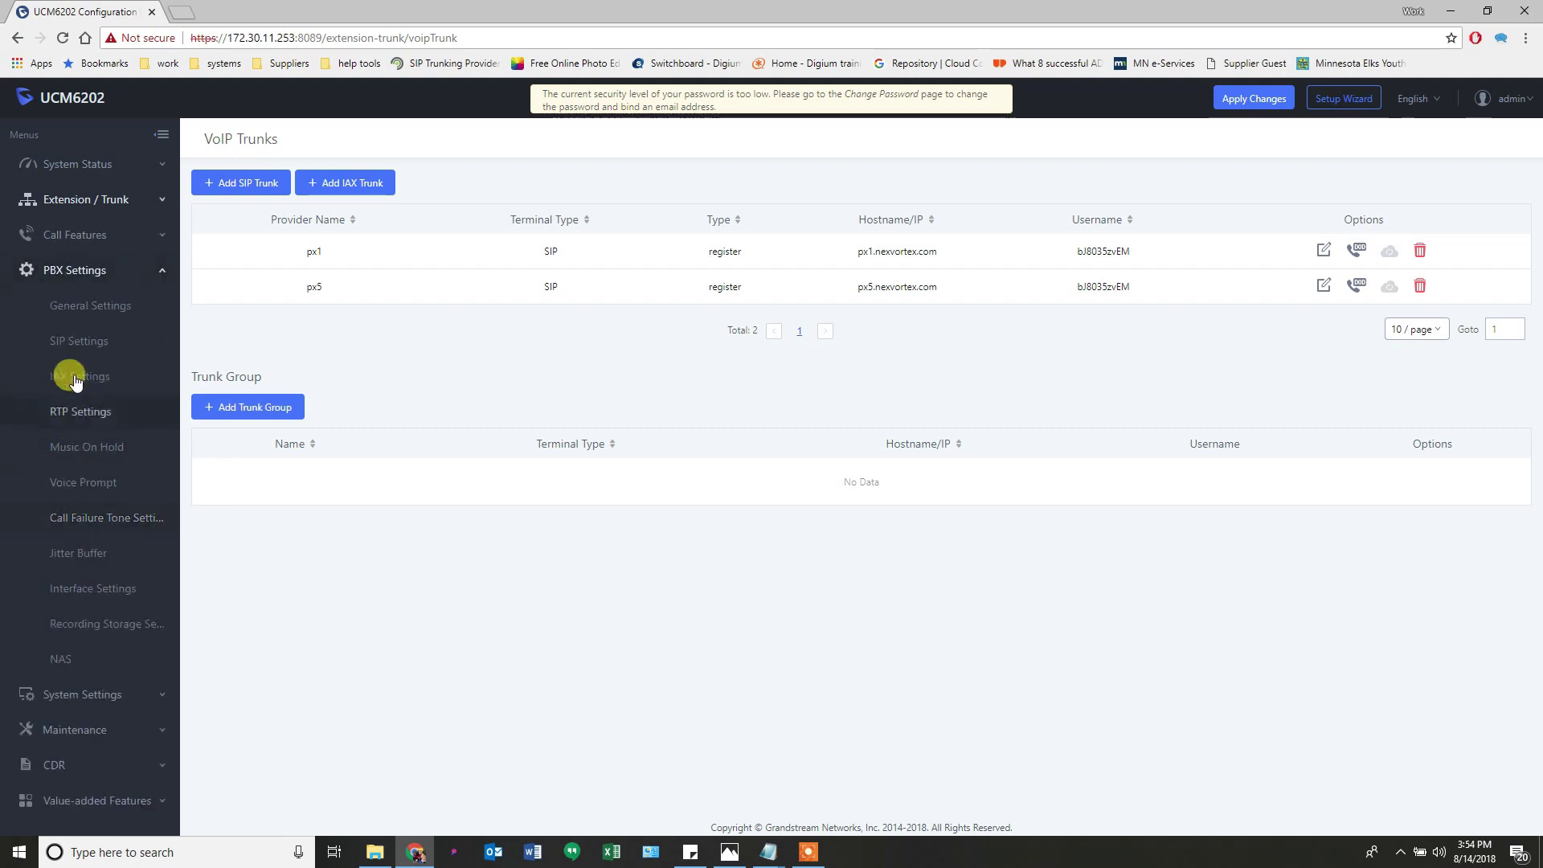
Step: On the SIP Settings NAT tab, begin entering external host 8.24.105.117
left_click(83, 344)
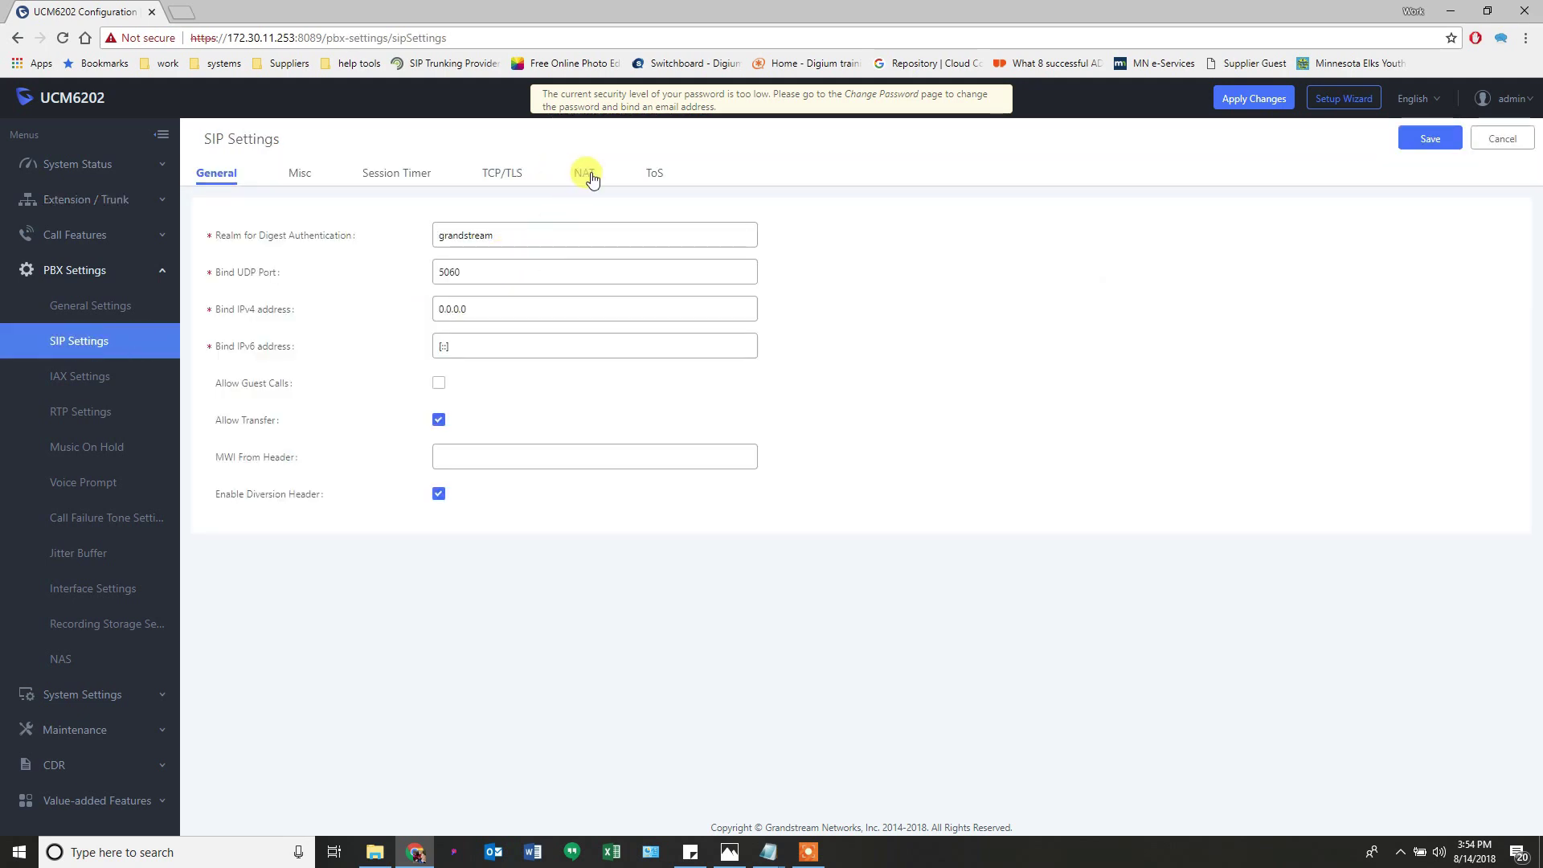
left_click(584, 174)
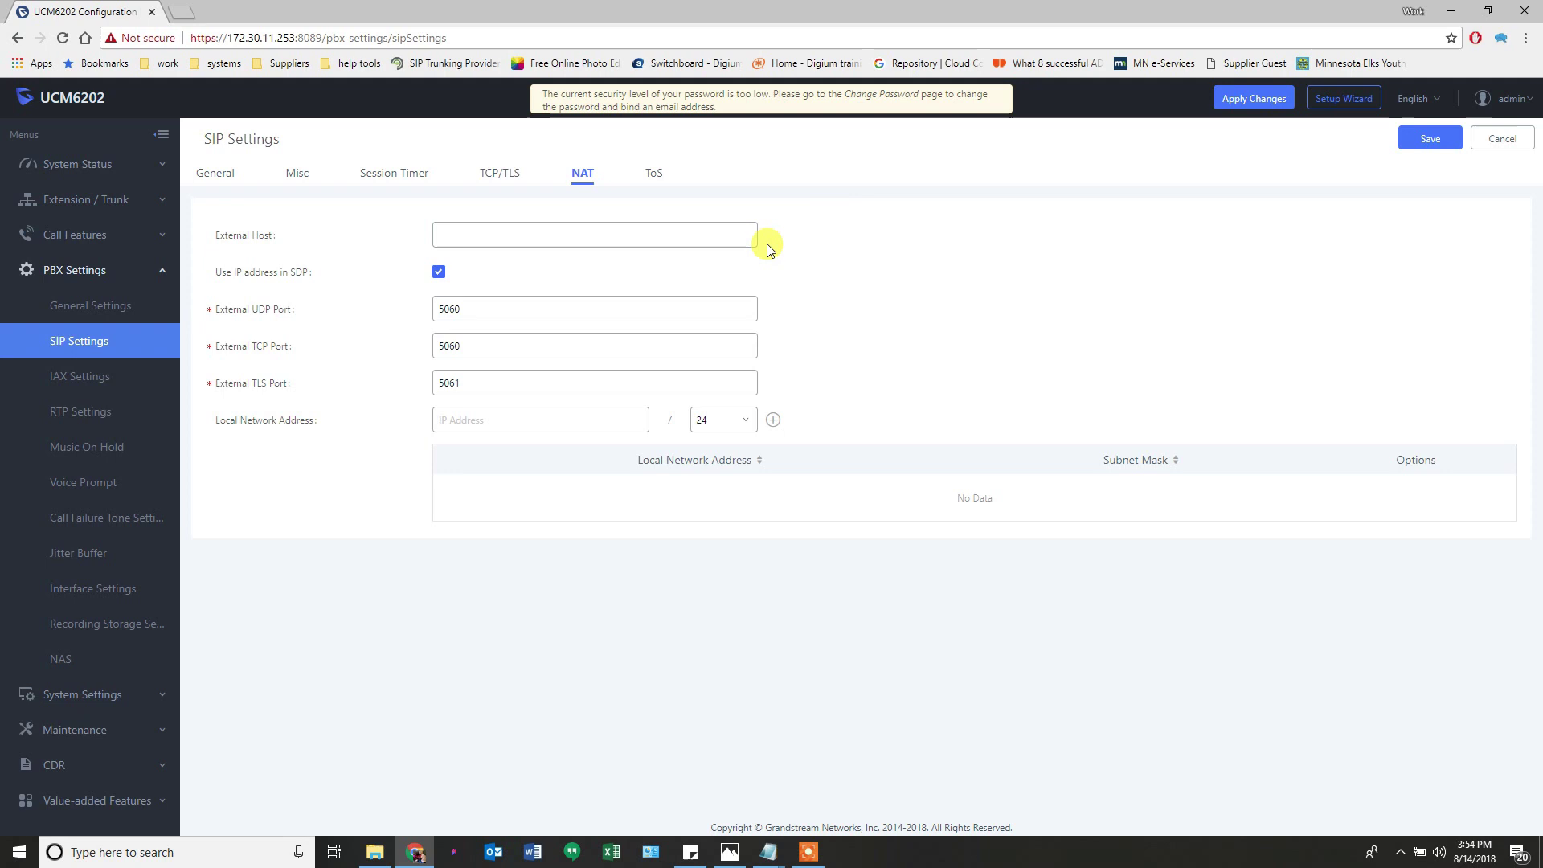
left_click(505, 239)
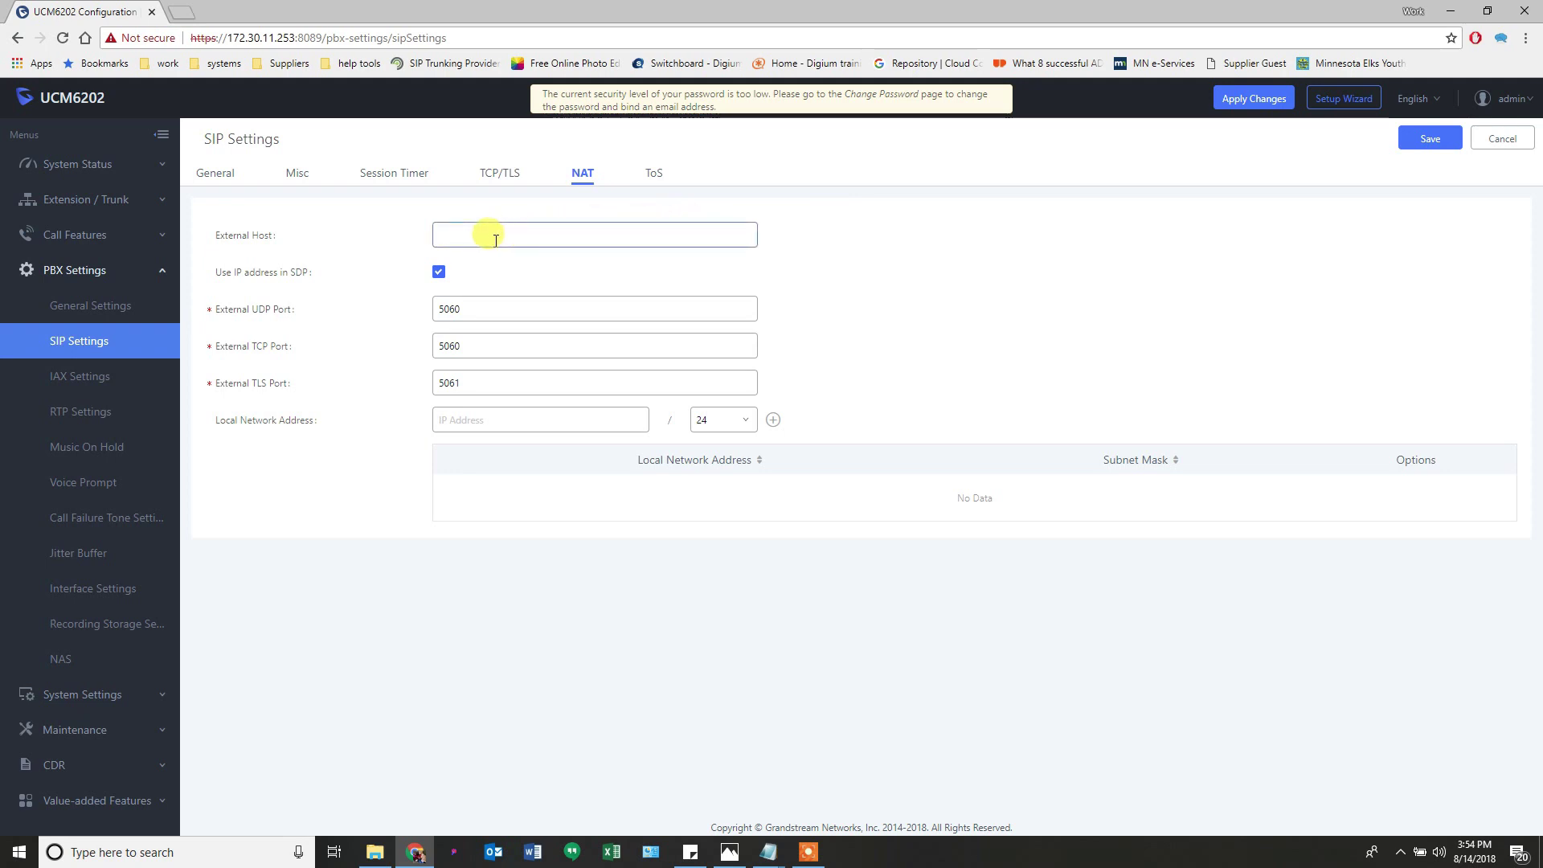
mouse_move(230, 276)
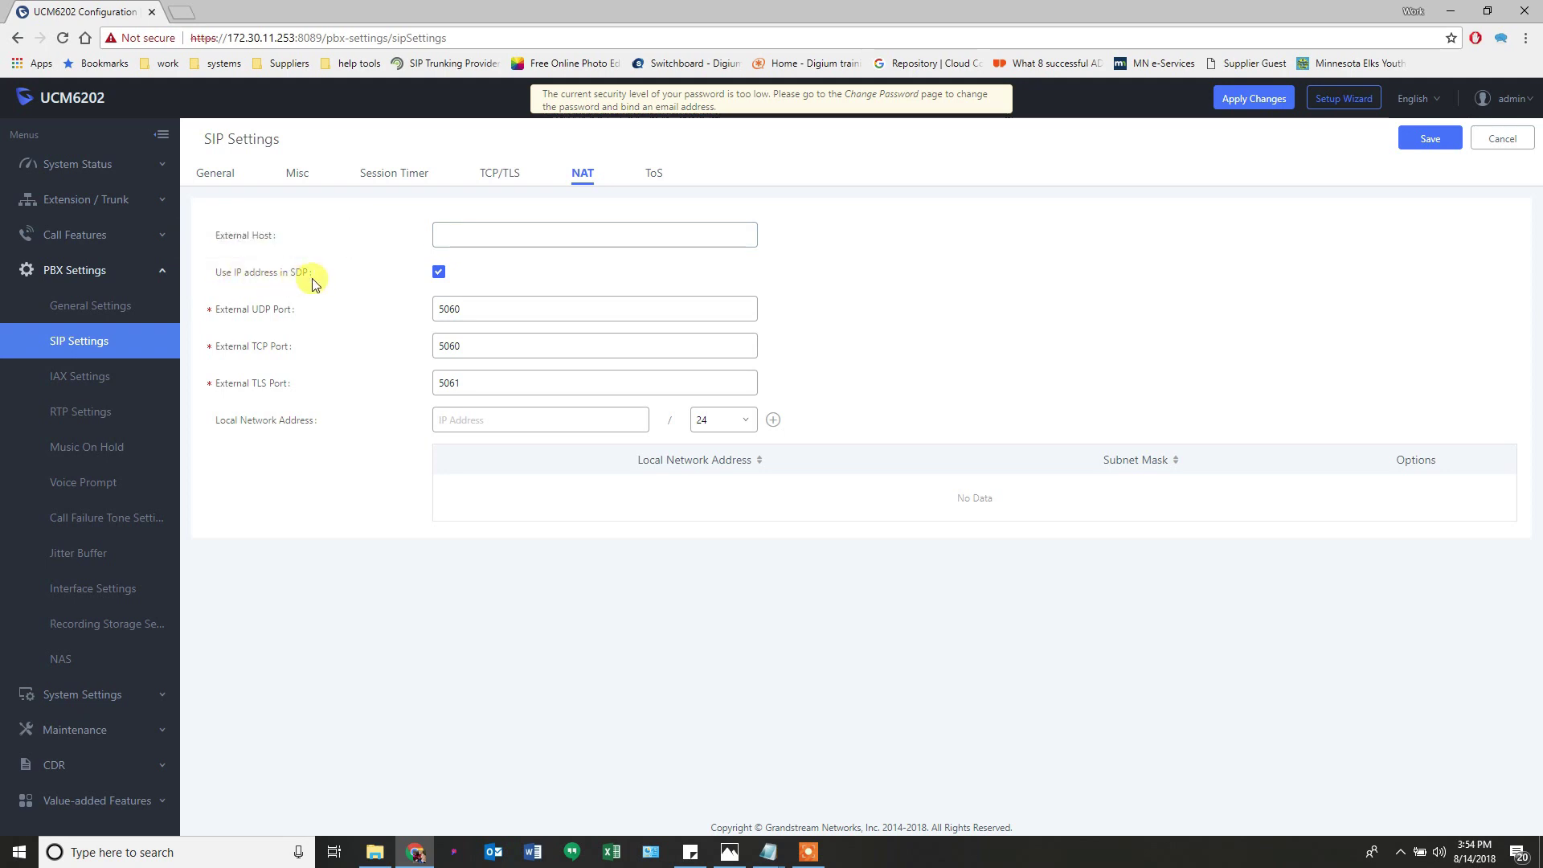
left_click(473, 233)
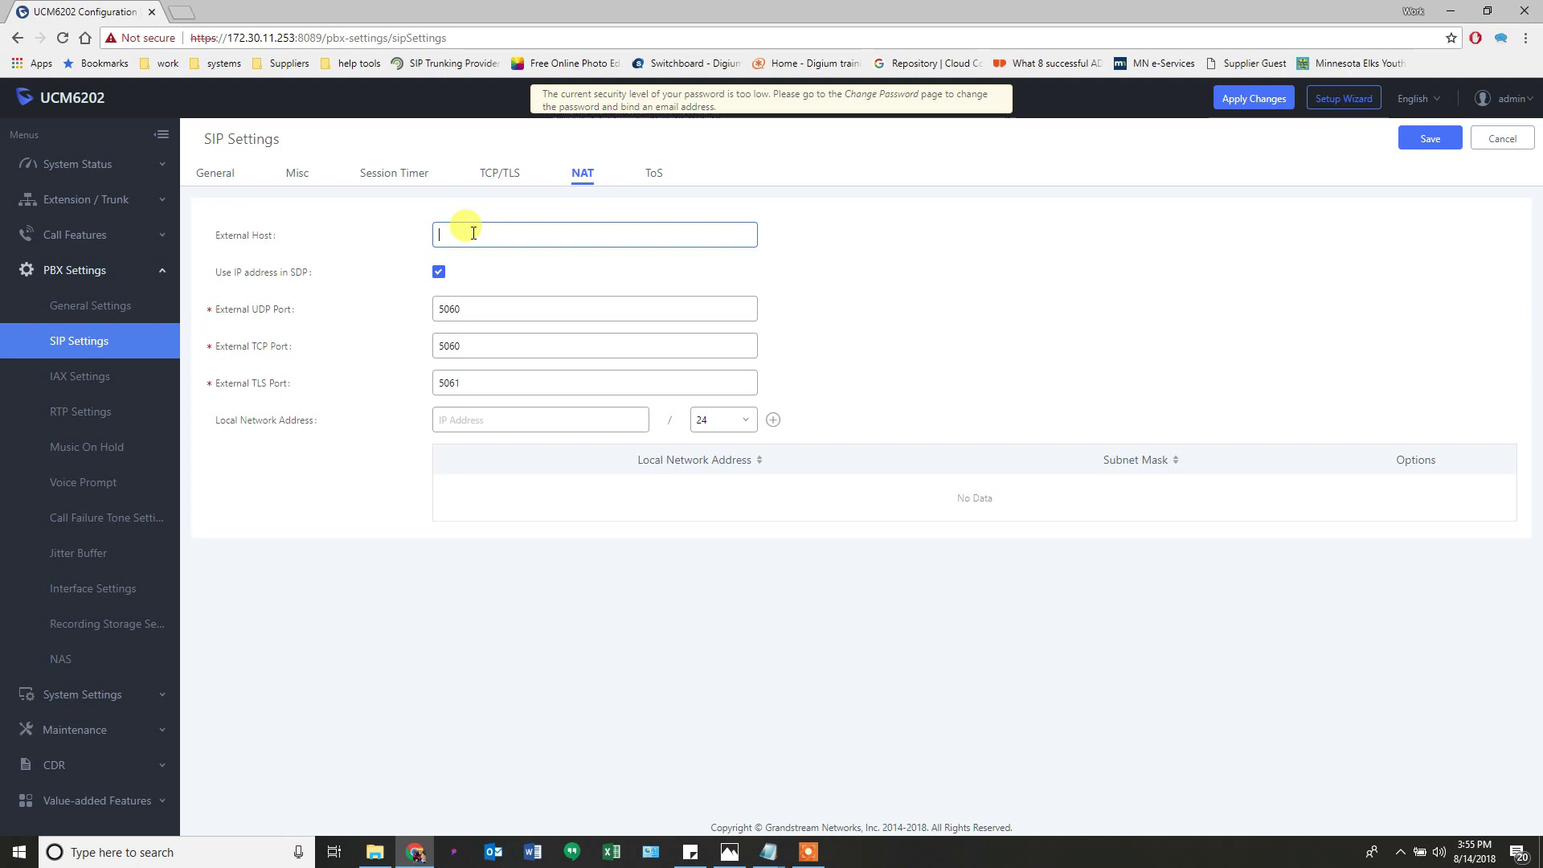
type("8.24.10")
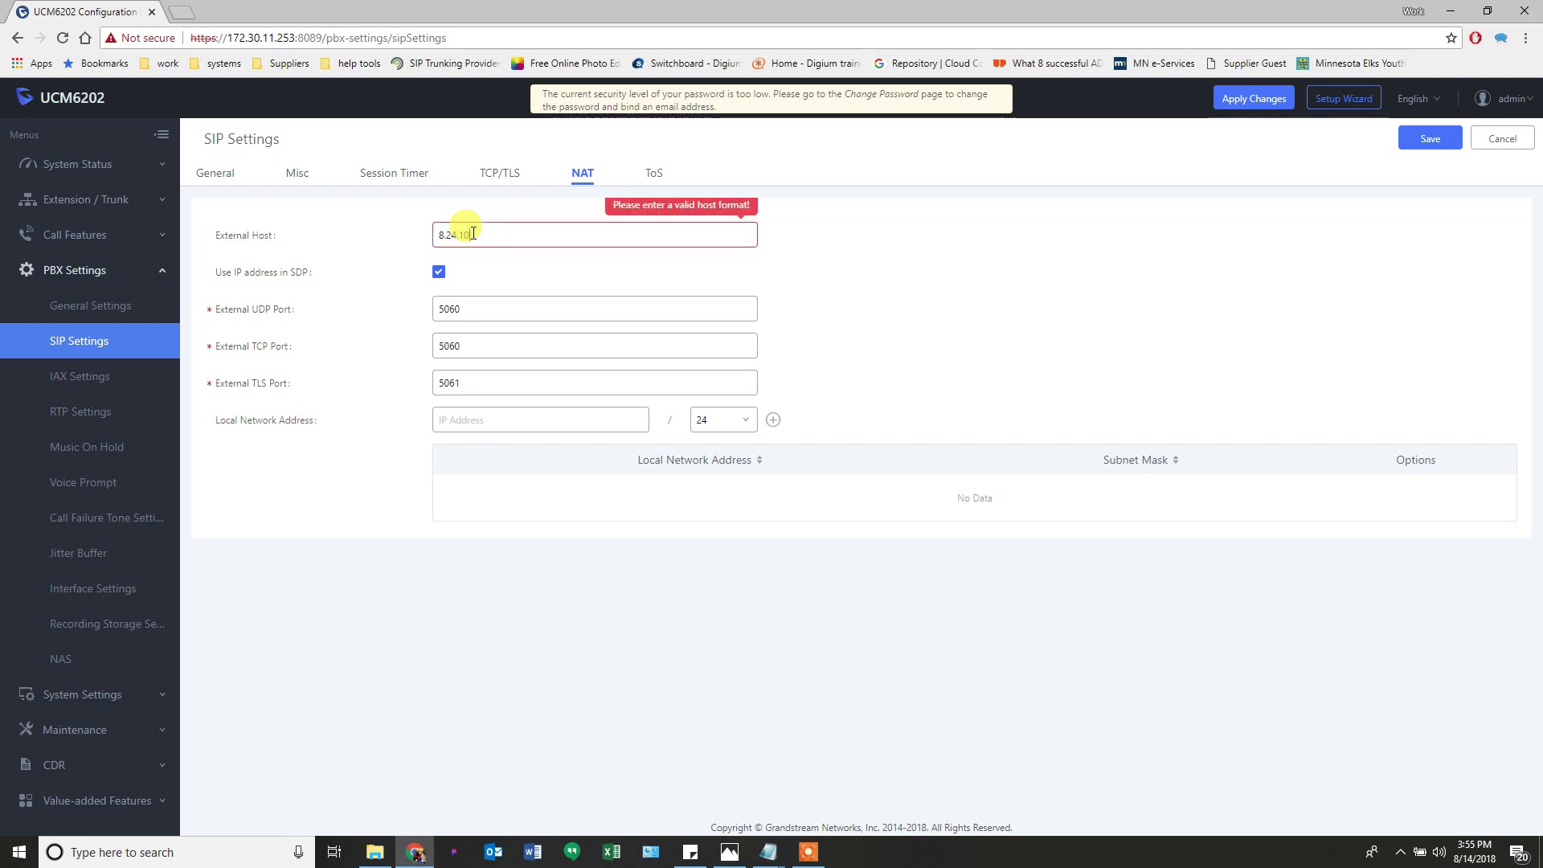
type("5.117")
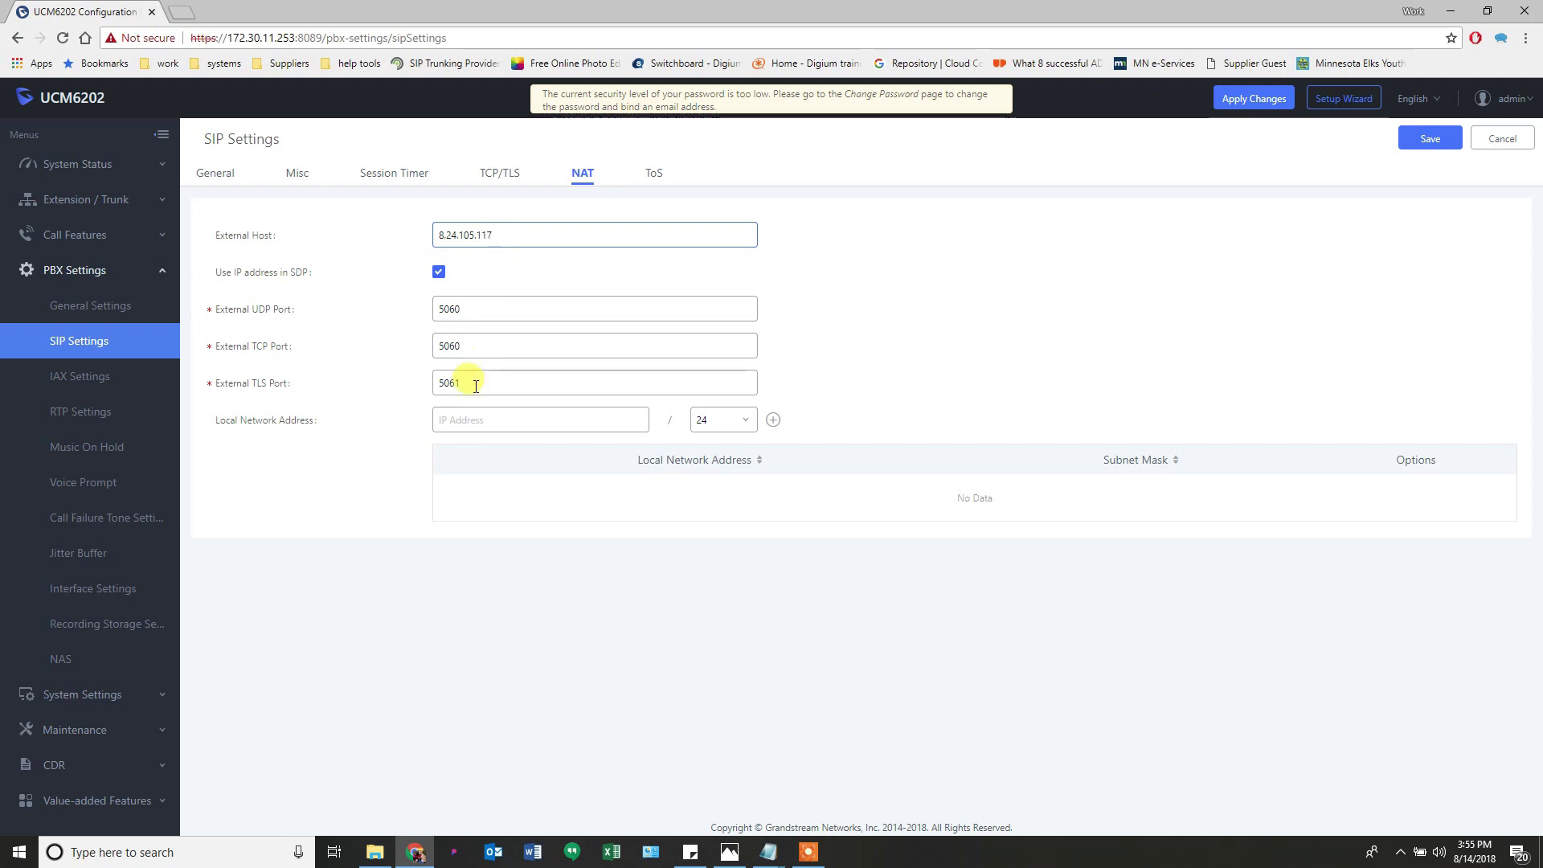
Step: Add local network address 172.30.0.0 with a /16 subnet mask to the NAT list
left_click(482, 420)
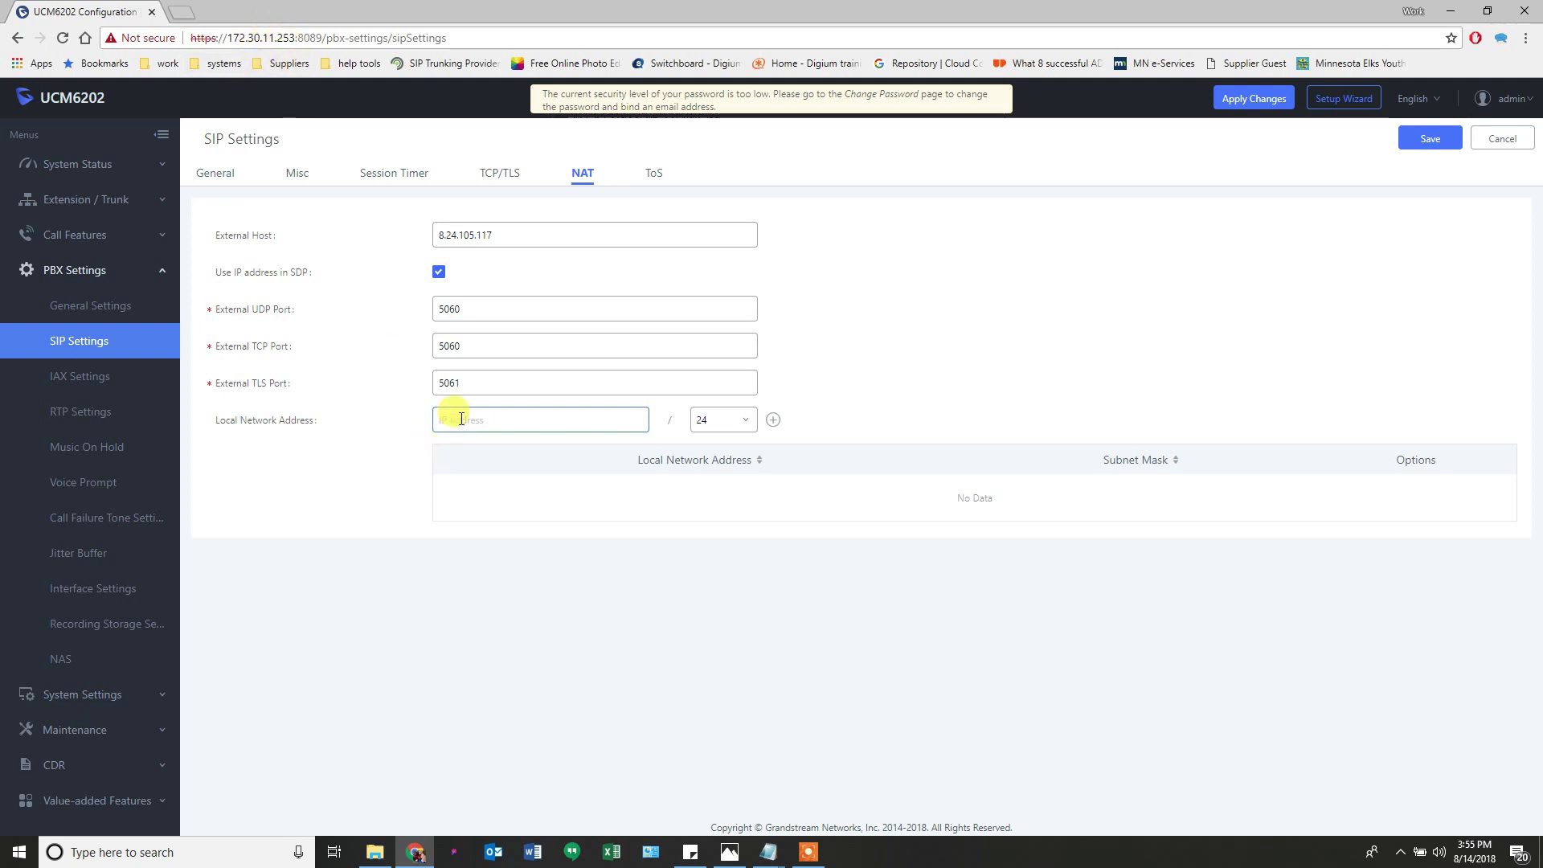
type("172.30")
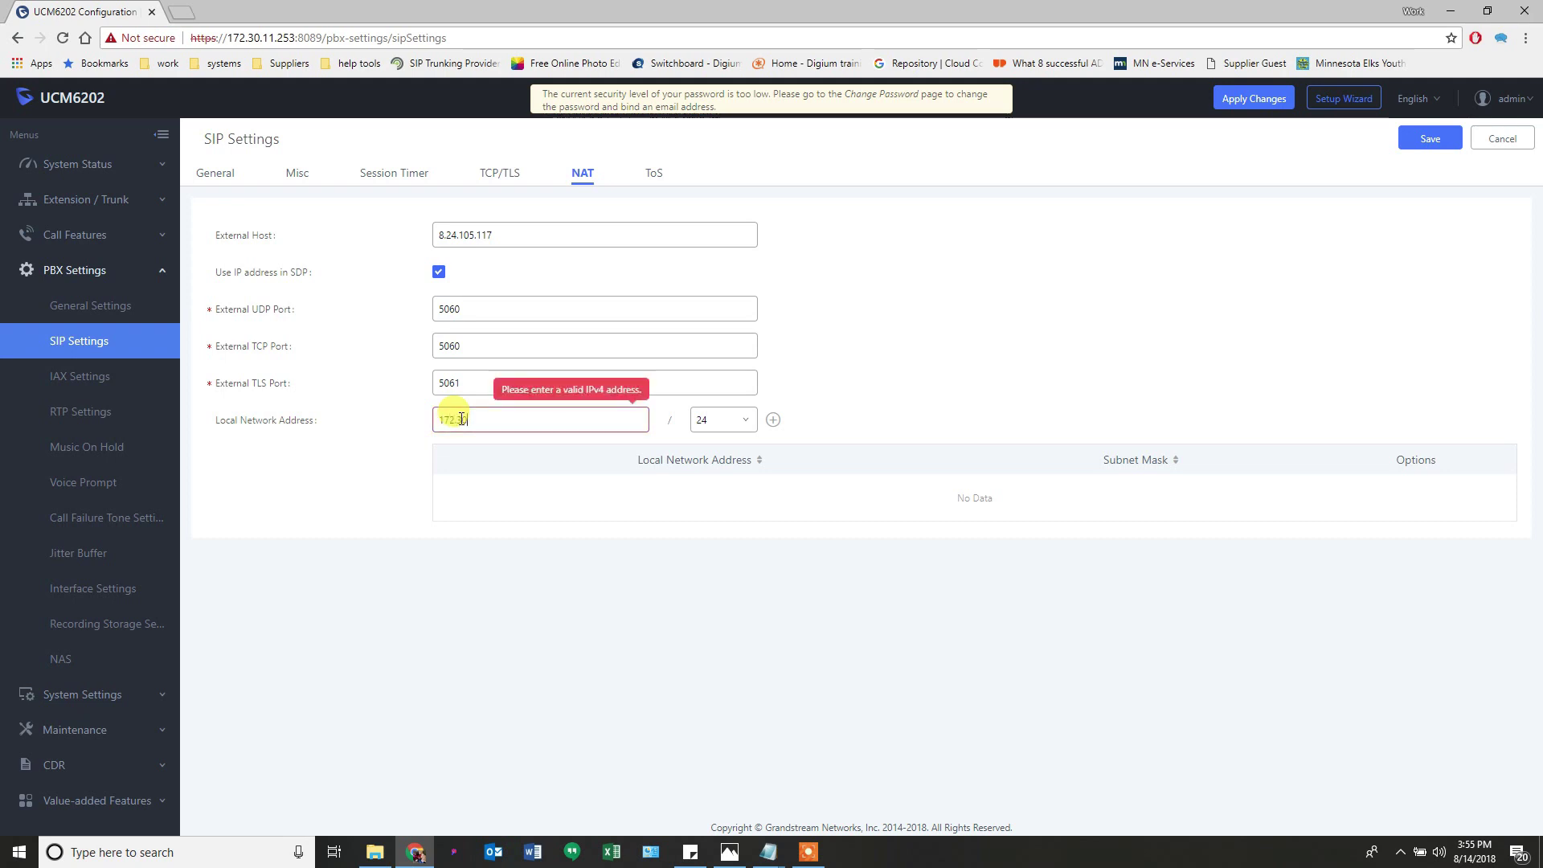
type(".0.0")
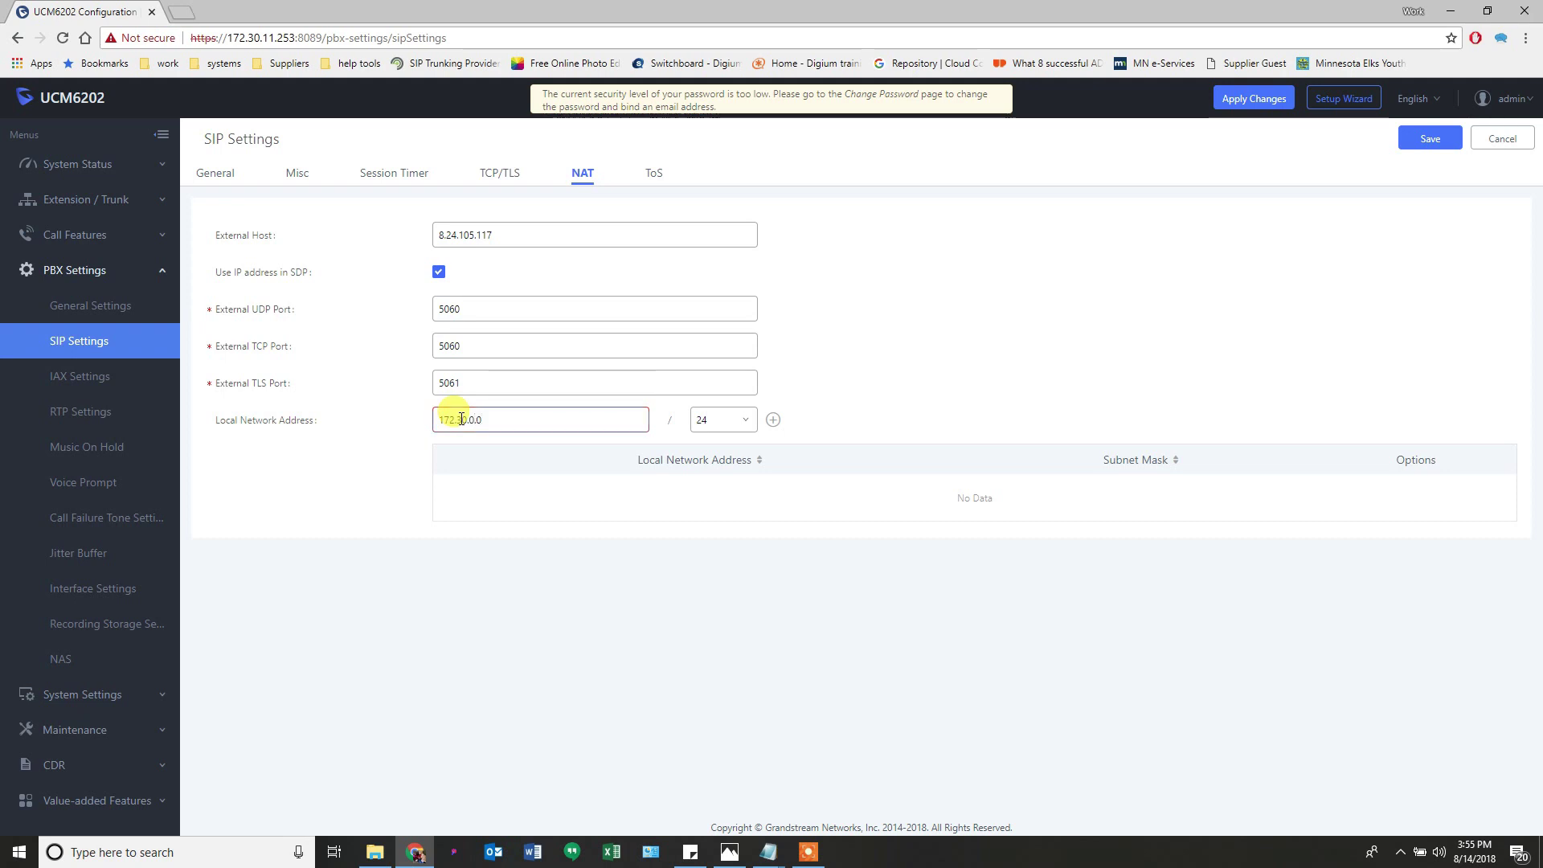
left_click(728, 420)
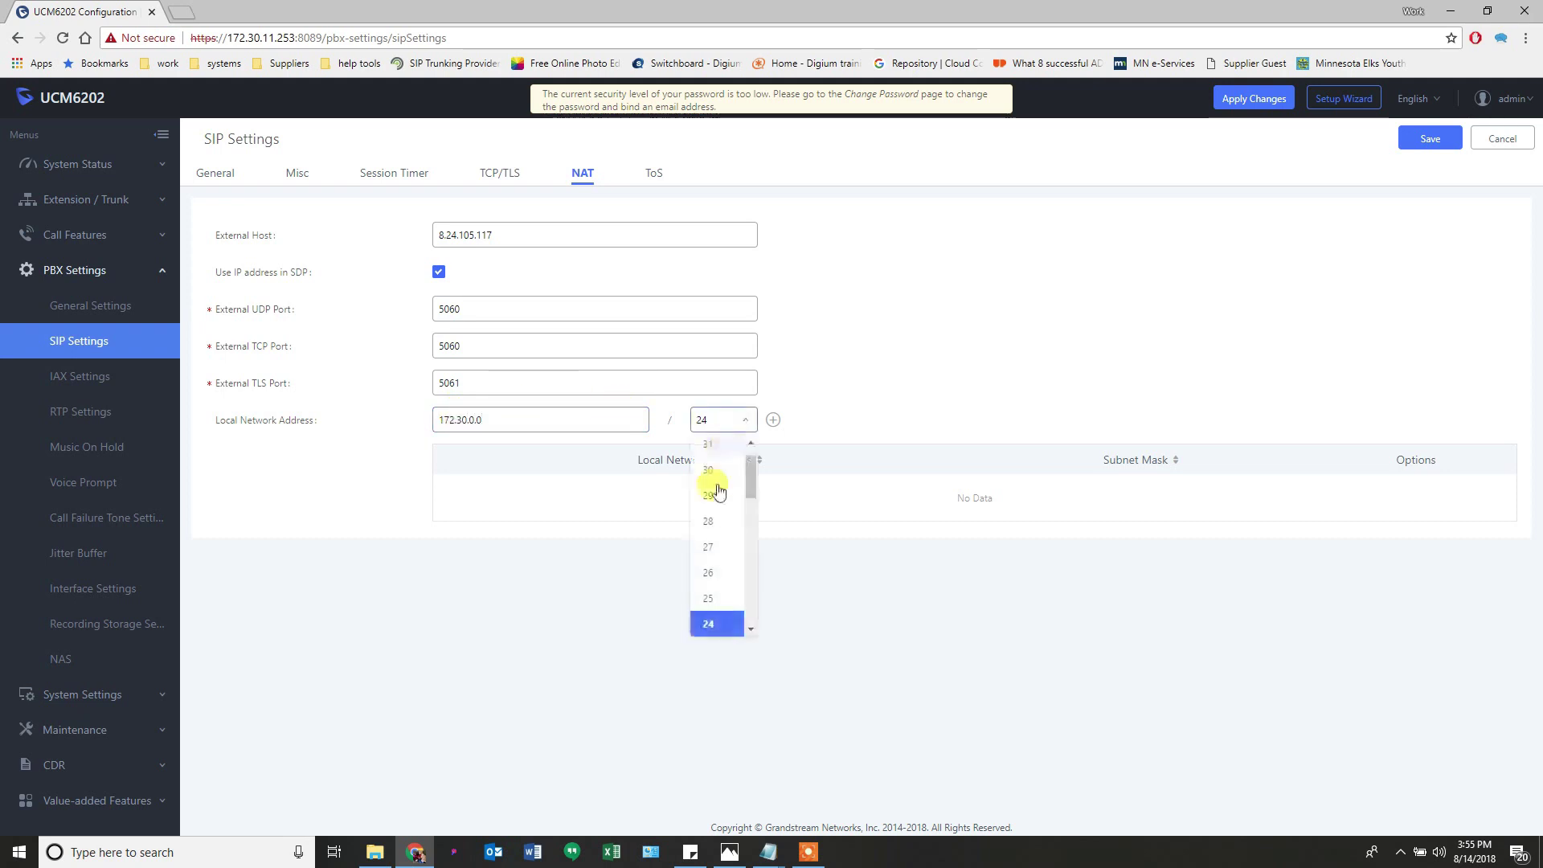
scroll(716, 589, "down", 3)
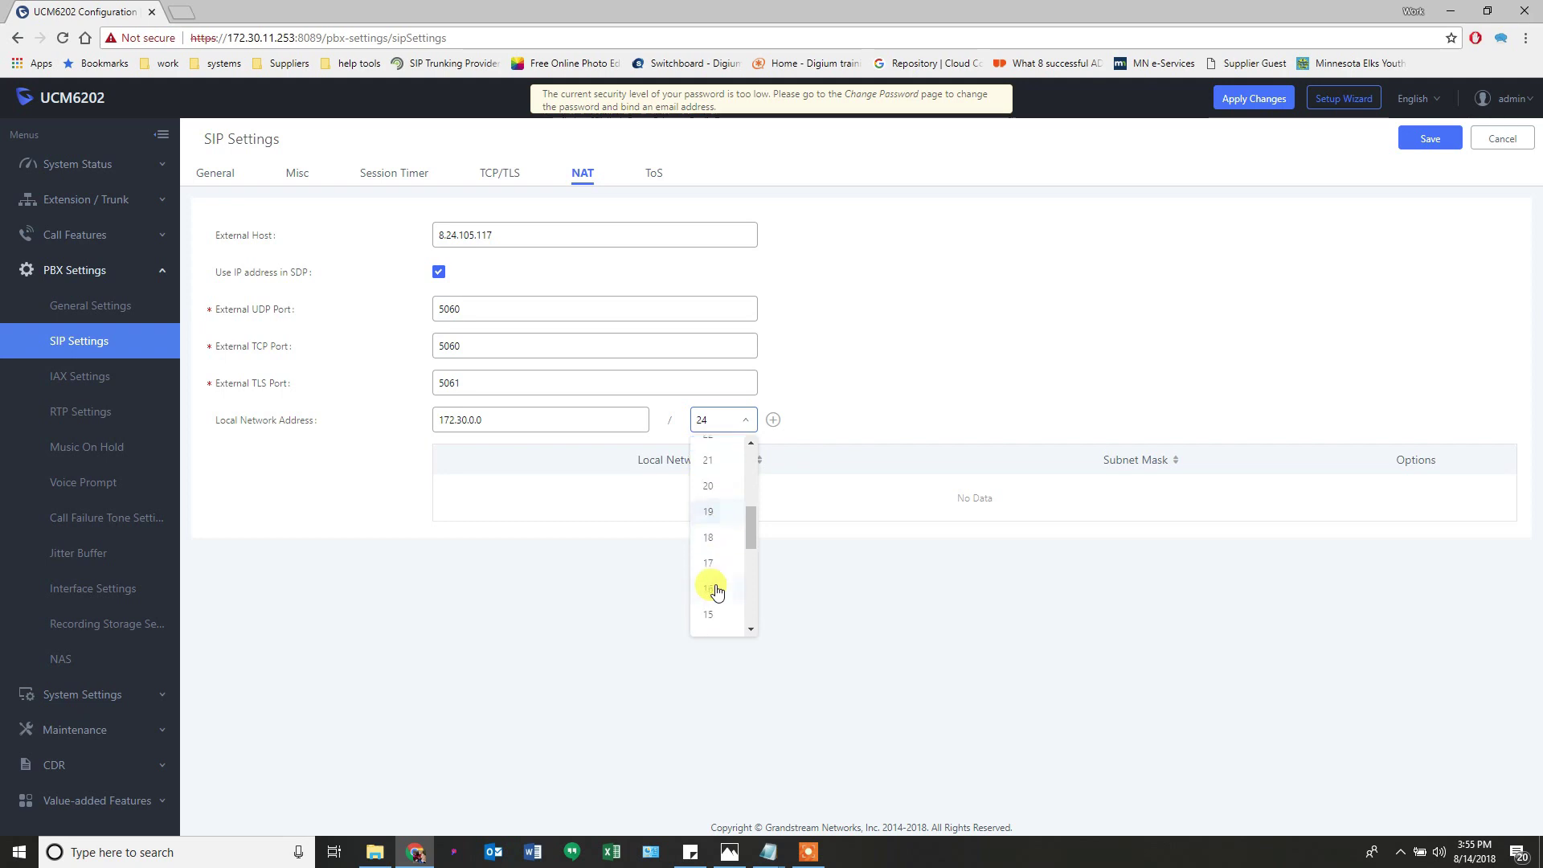
left_click(455, 426)
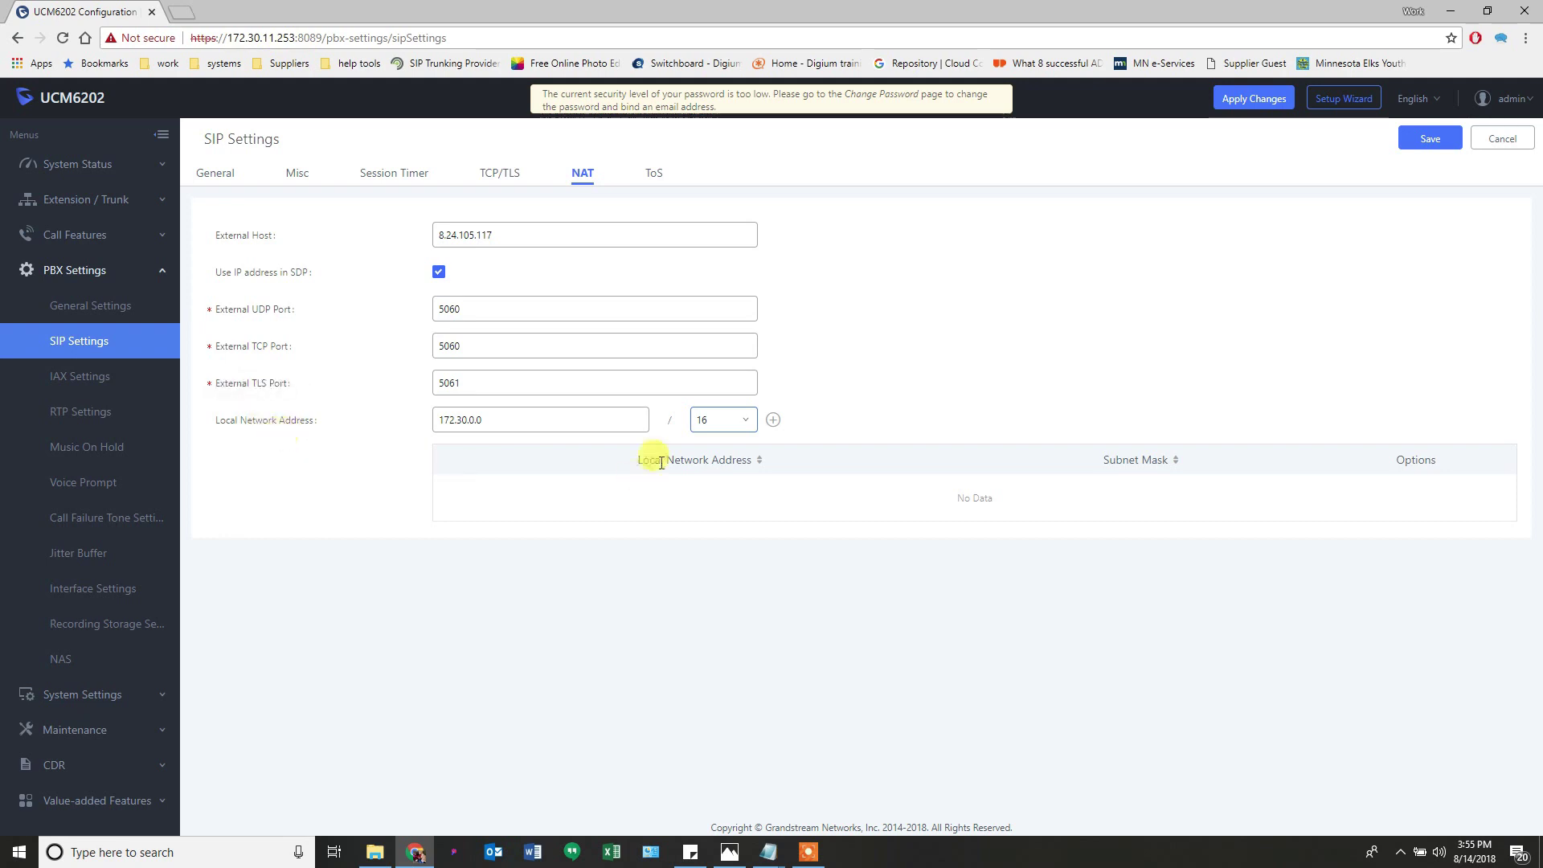
left_click(773, 420)
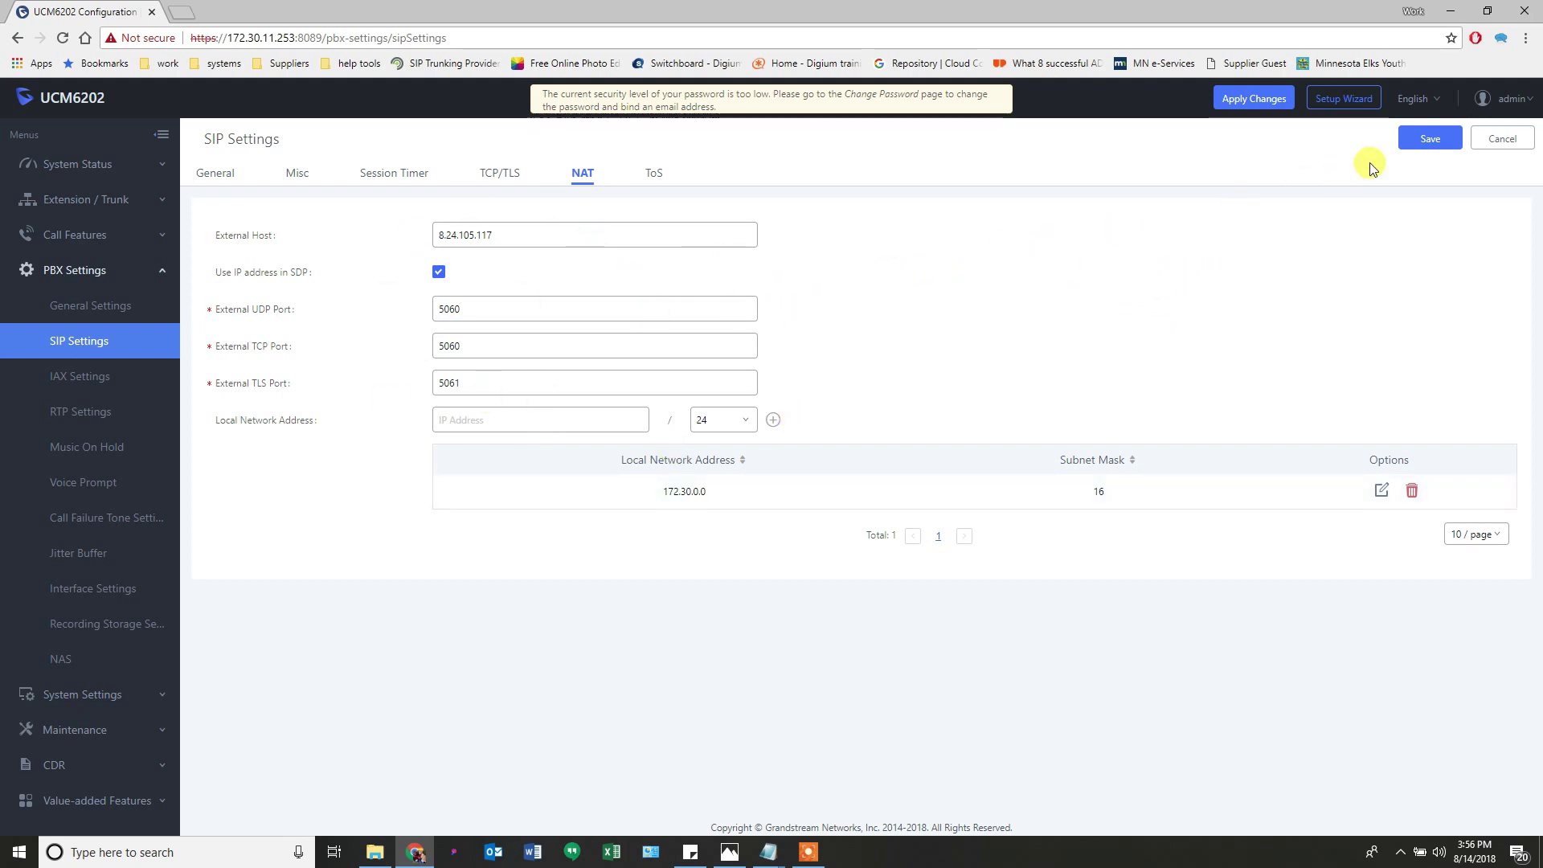
Step: Save the NAT settings, apply changes to the PBX, and answer the reboot prompt
left_click(1415, 148)
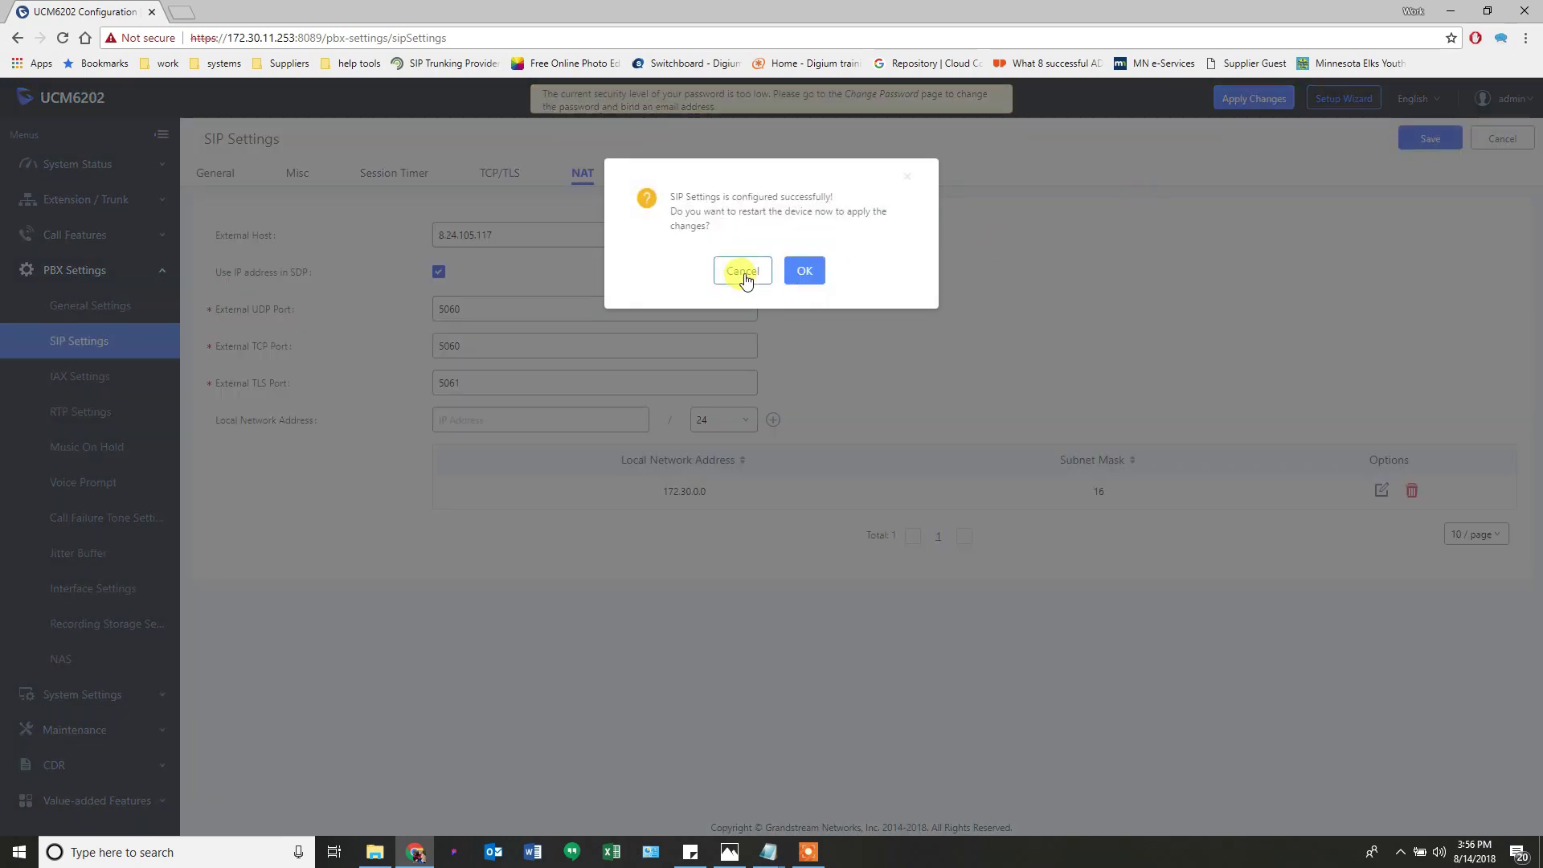
left_click(1251, 99)
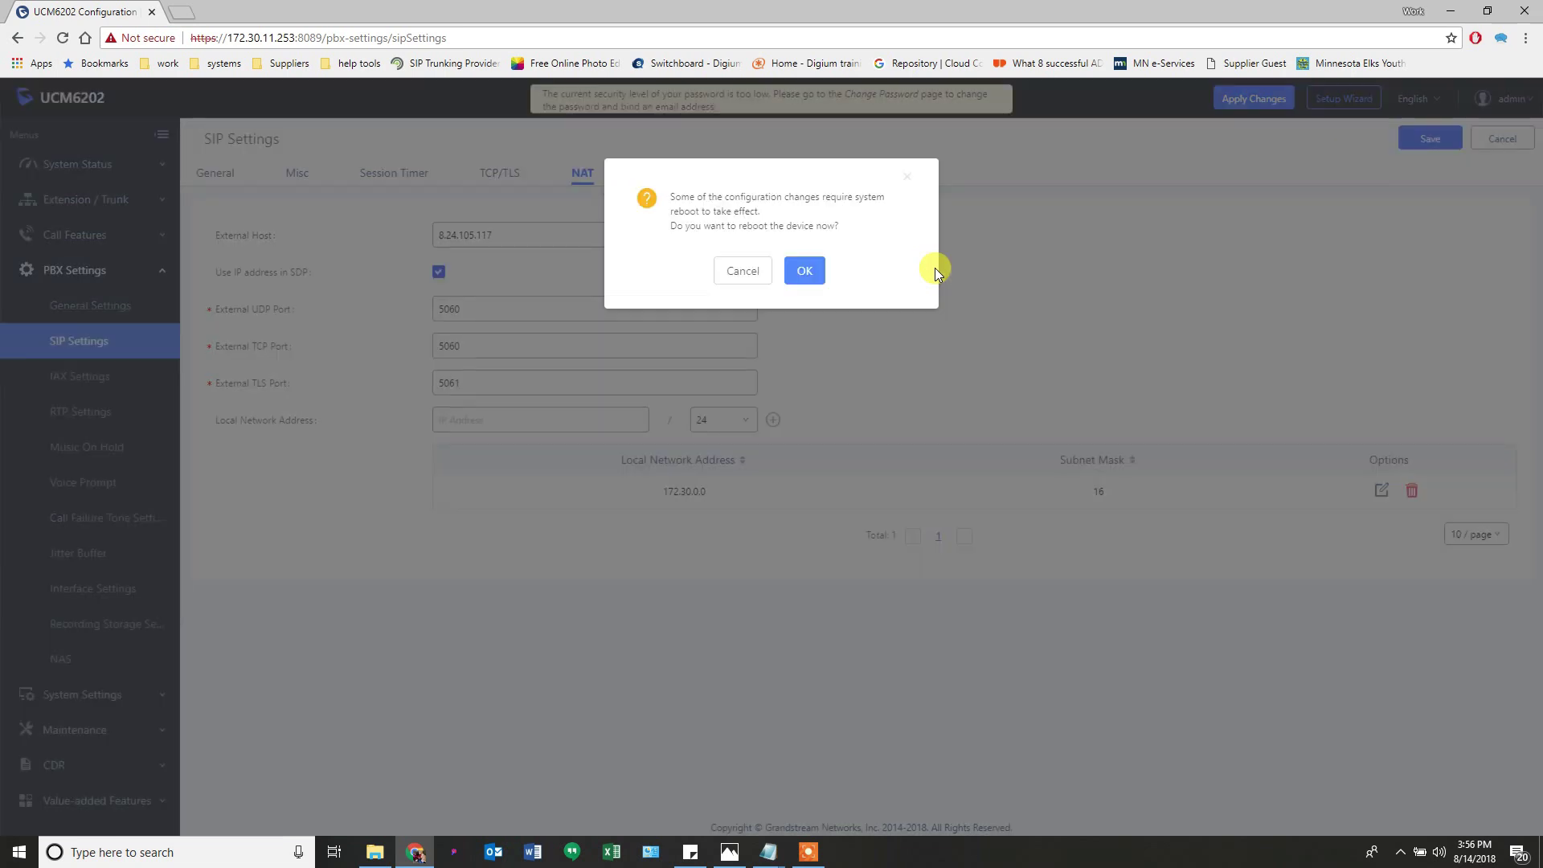
left_click(806, 273)
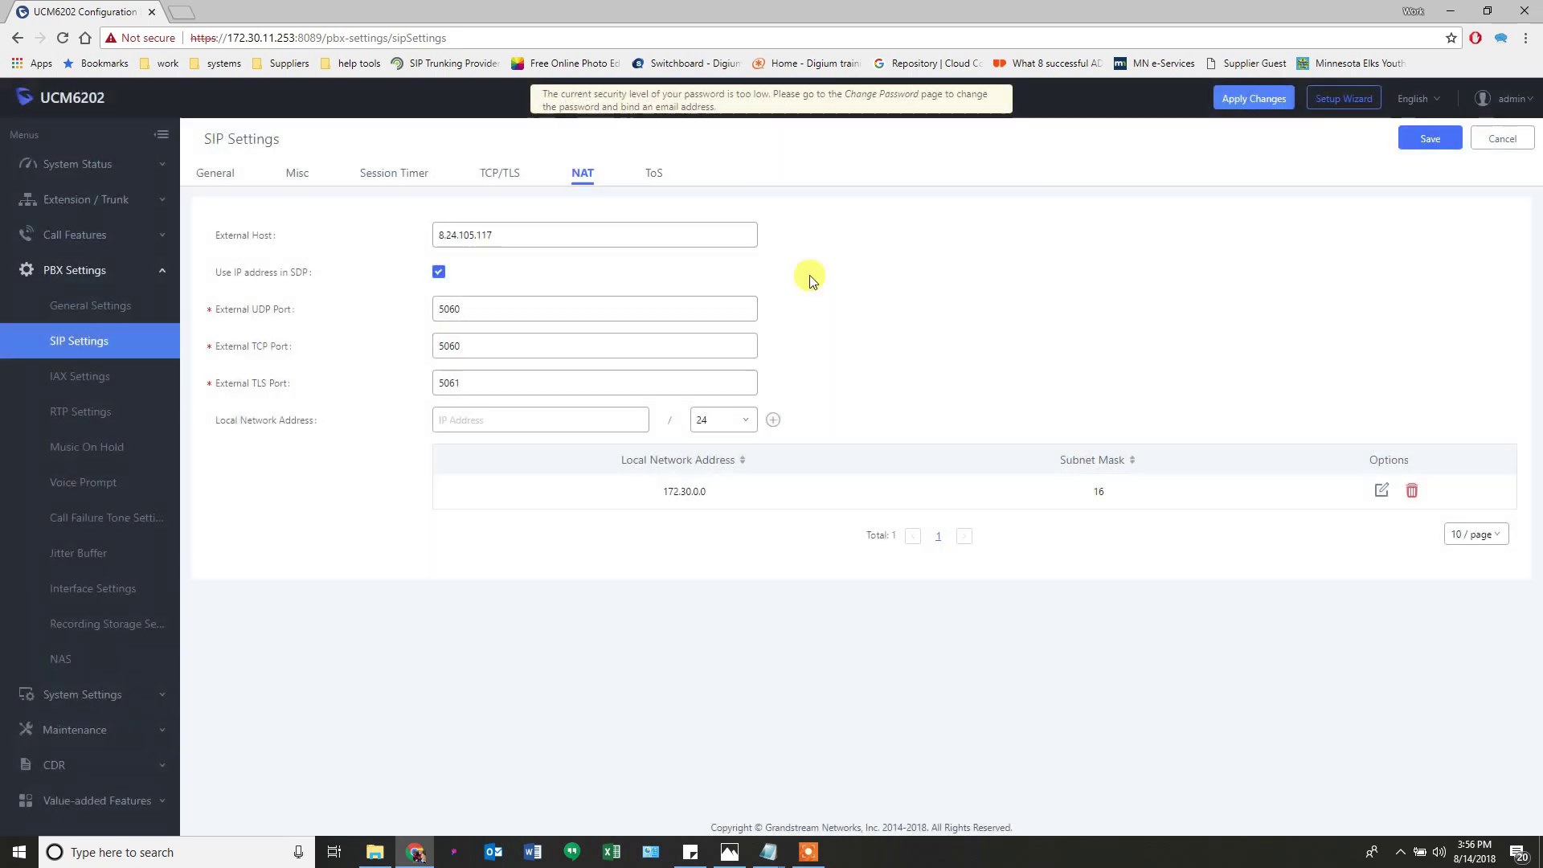
left_click(809, 853)
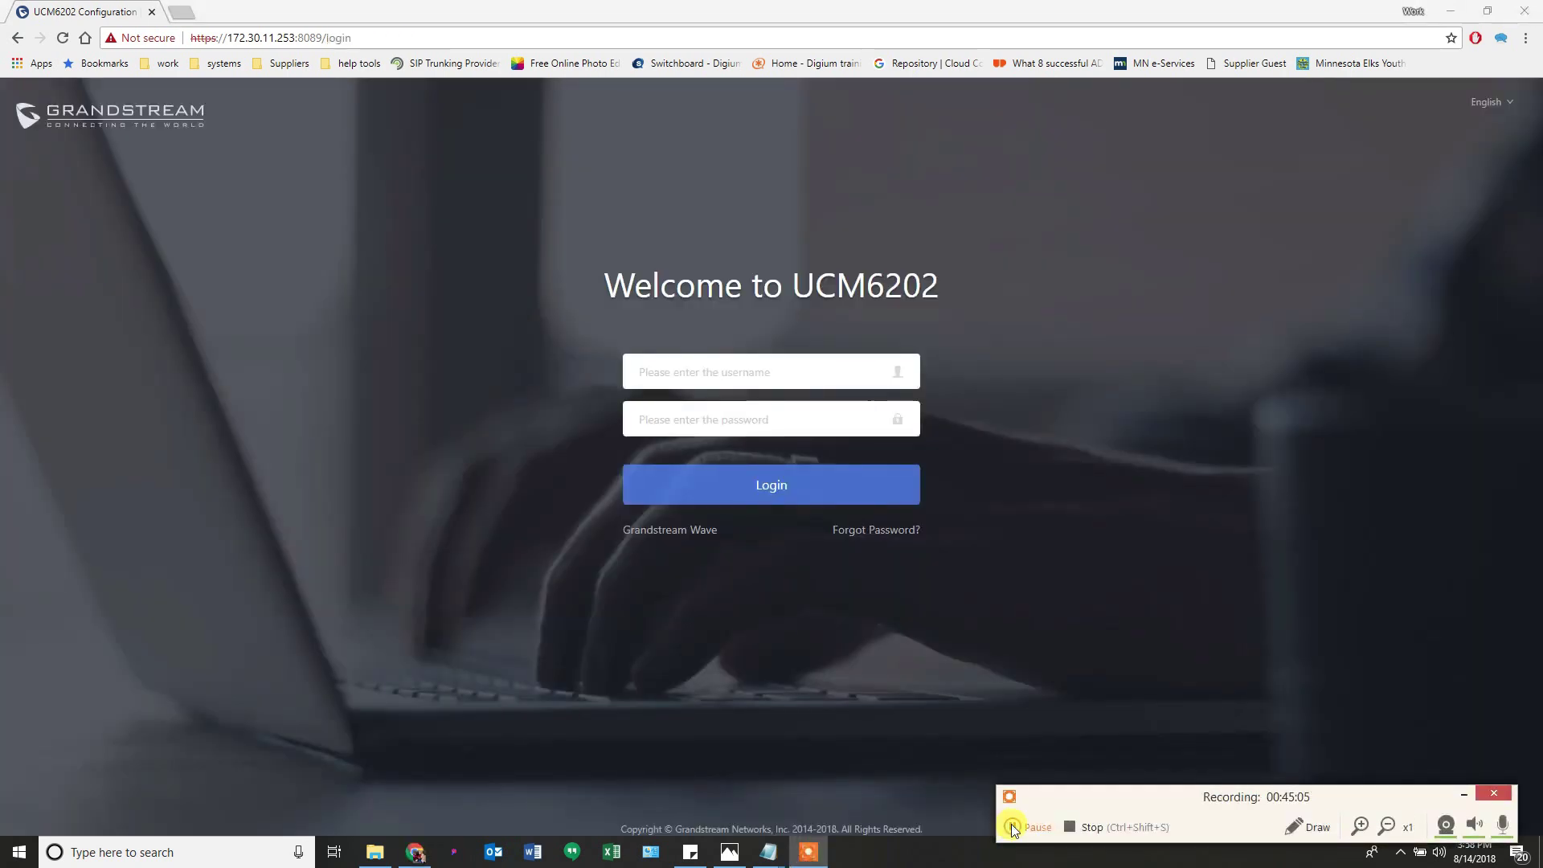
Step: Log back into the UCM6202 with the admin username and its password
left_click(749, 372)
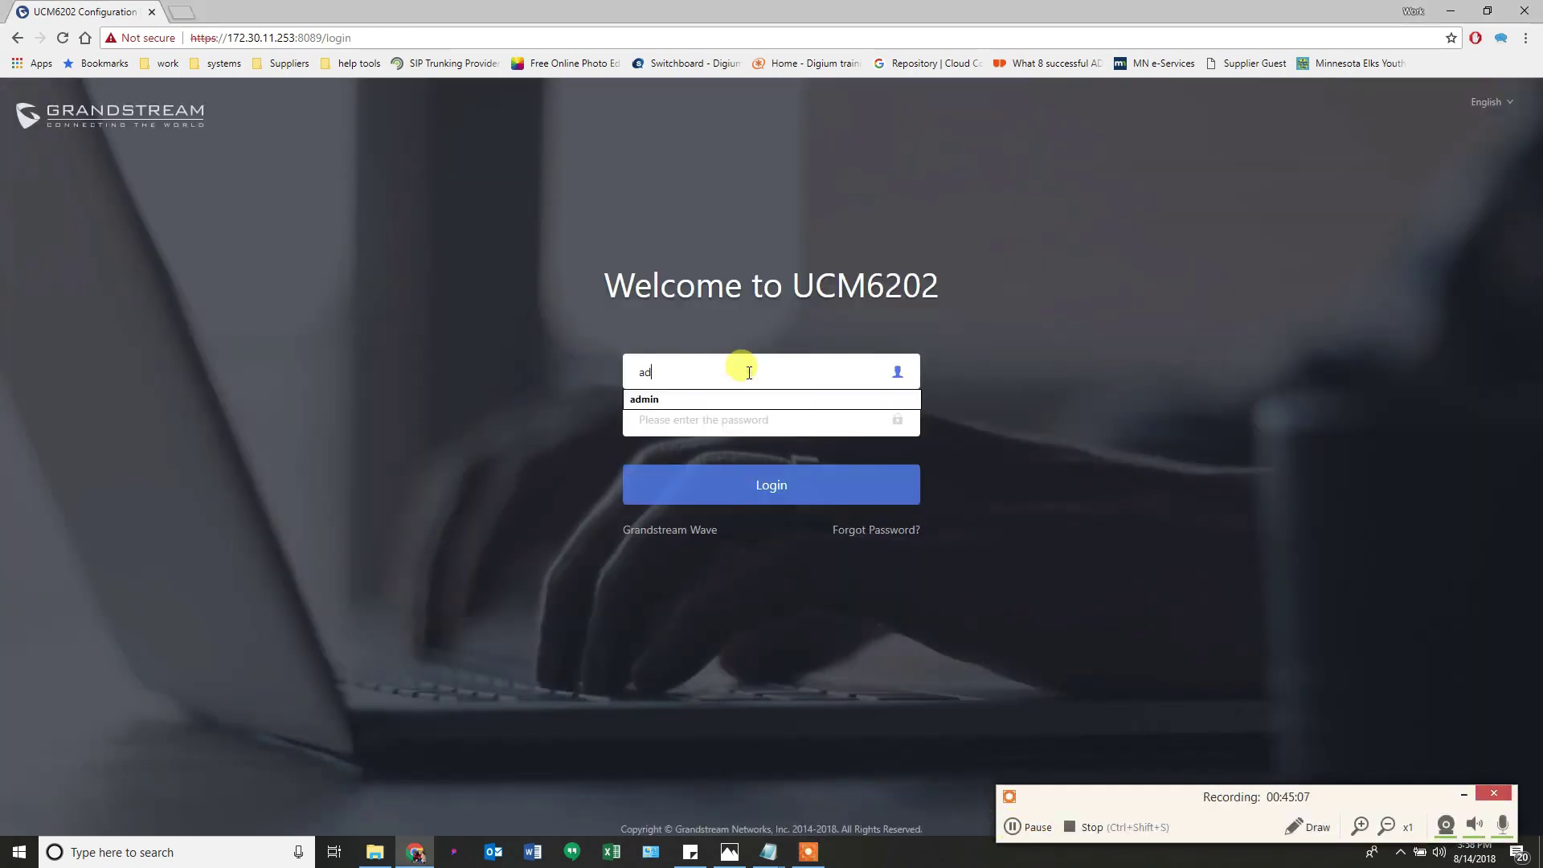
key("Tab")
key("Return")
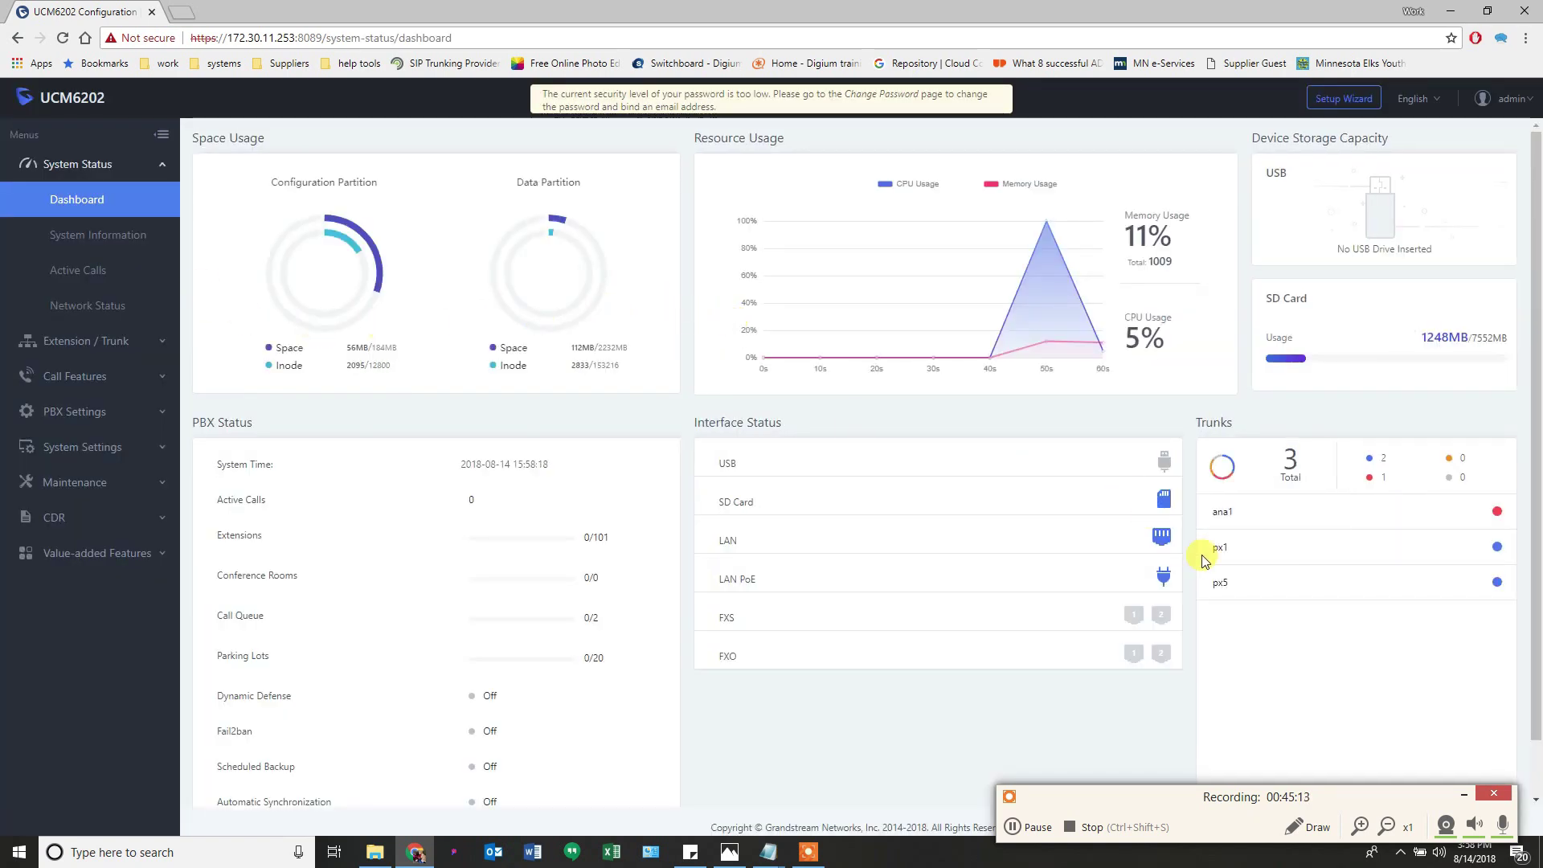
Step: Check the Dashboard Trunks panel status for ana1, px1 and px5
left_click(1462, 794)
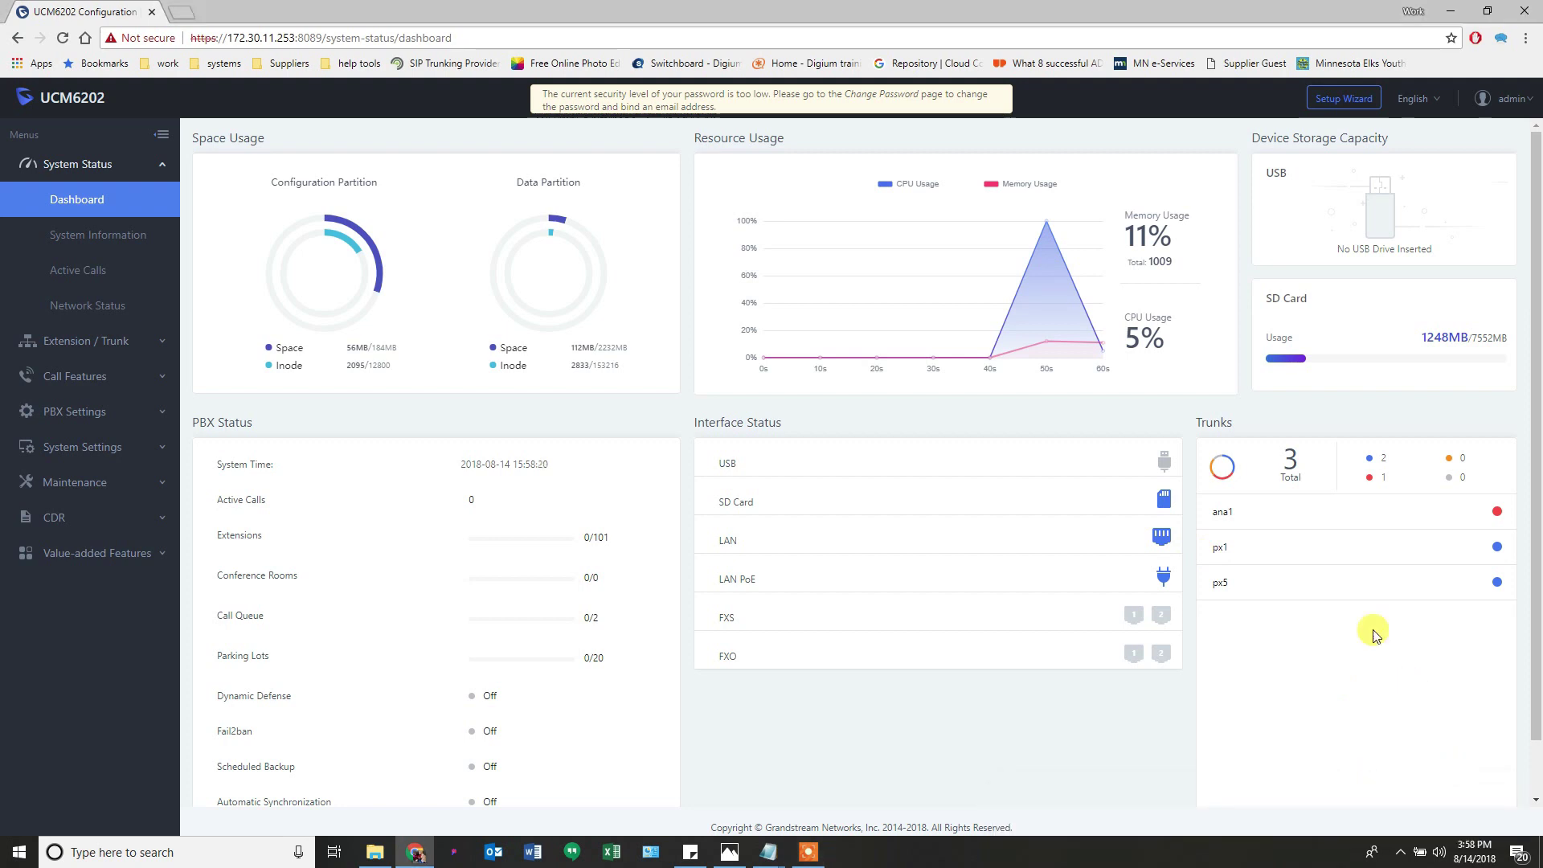
mouse_move(1497, 519)
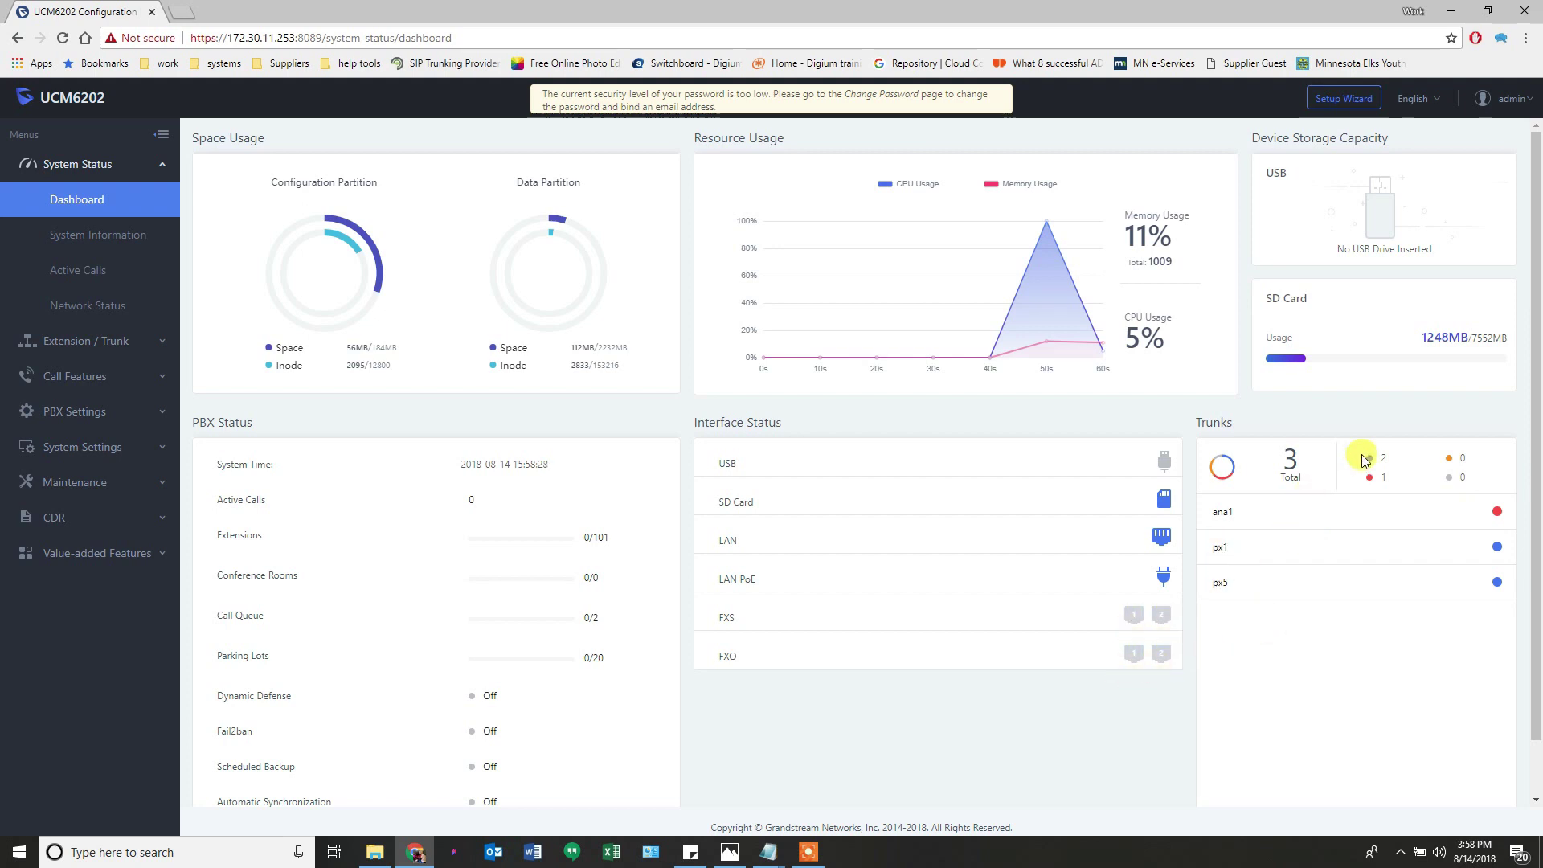
mouse_move(1498, 549)
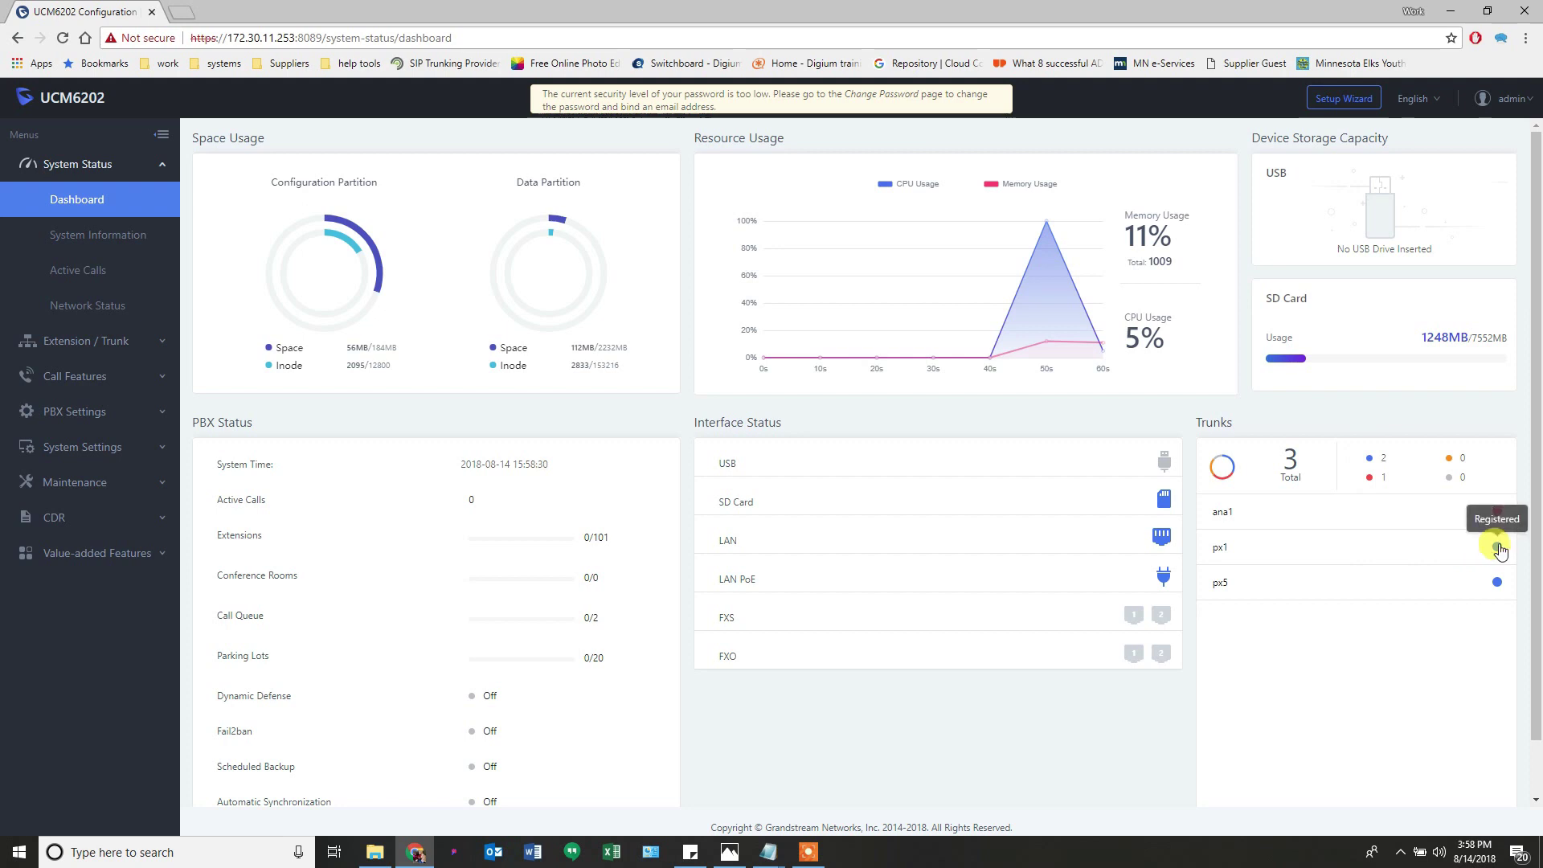
mouse_move(1500, 584)
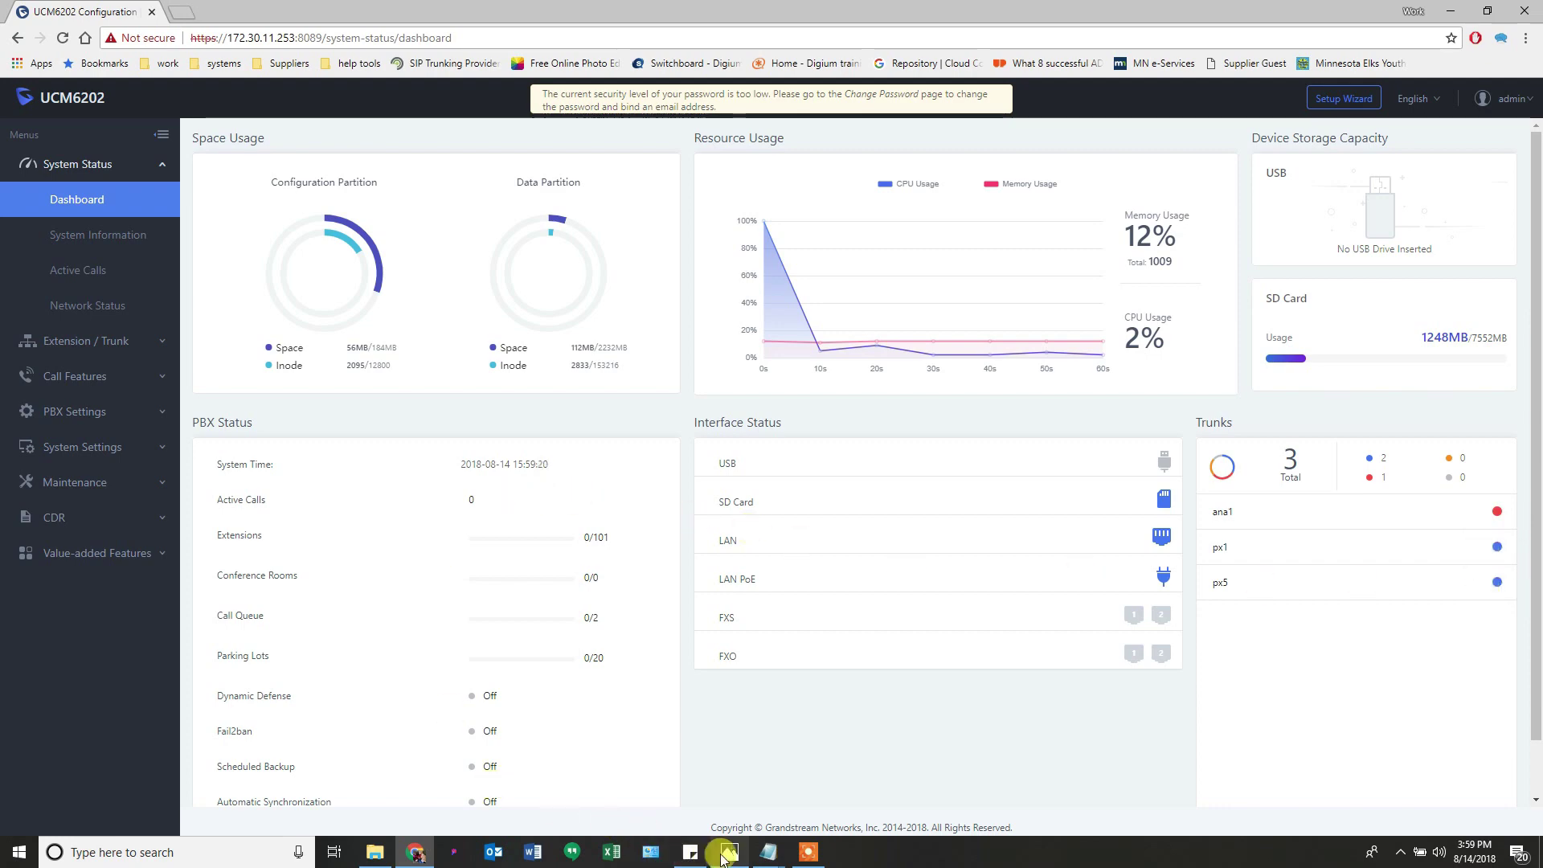
Step: Place 'set up UCM order.txt' over the call-flow diagram and highlight the trunks, routes and external host lines
left_click(750, 789)
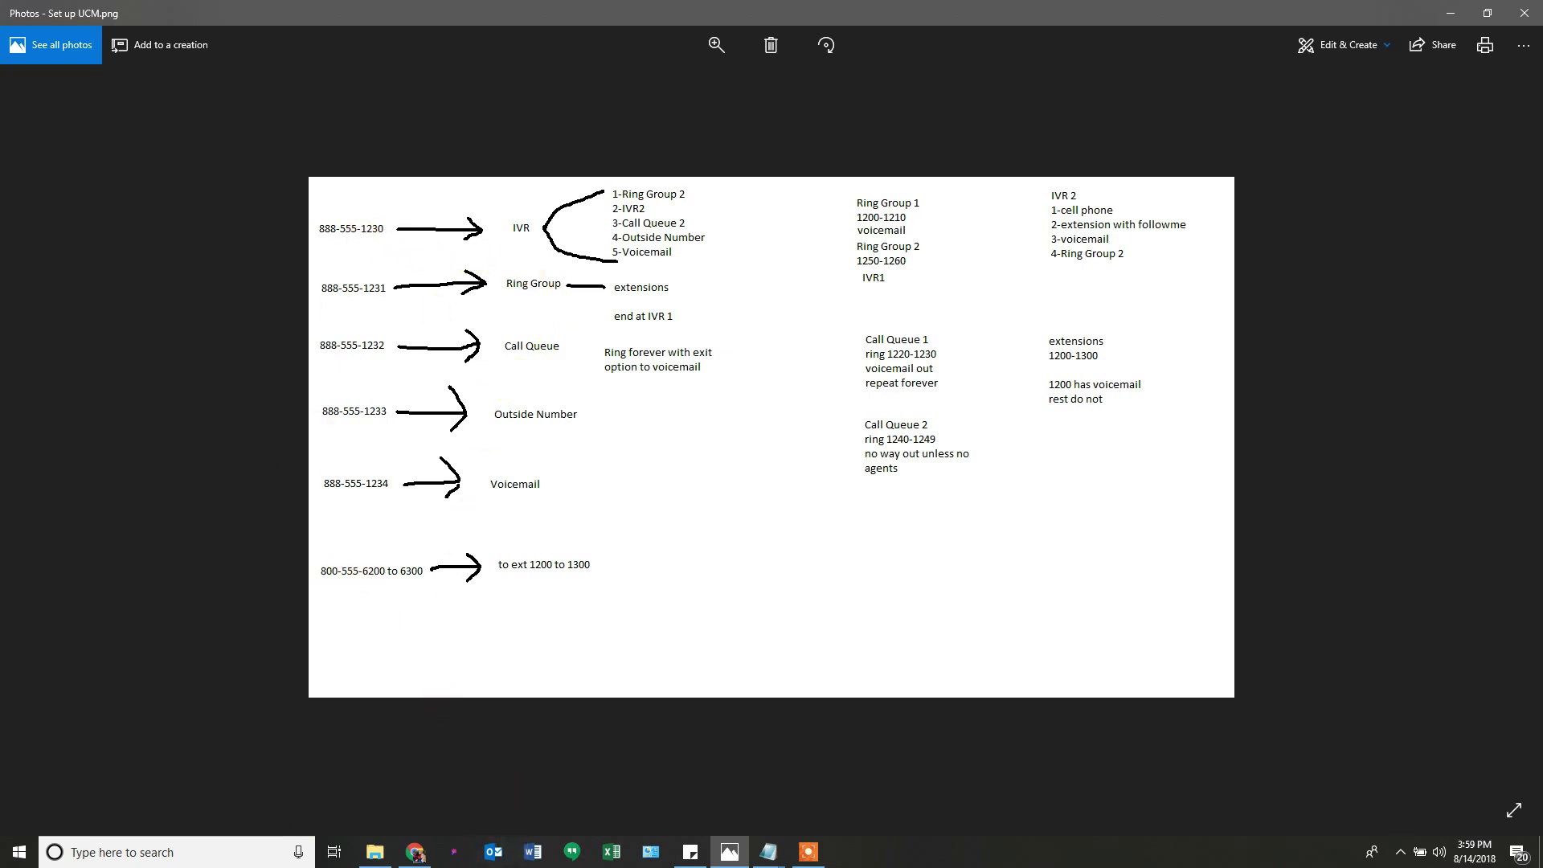
key("alt+Tab")
left_click_drag(0, 209, 1040, 200)
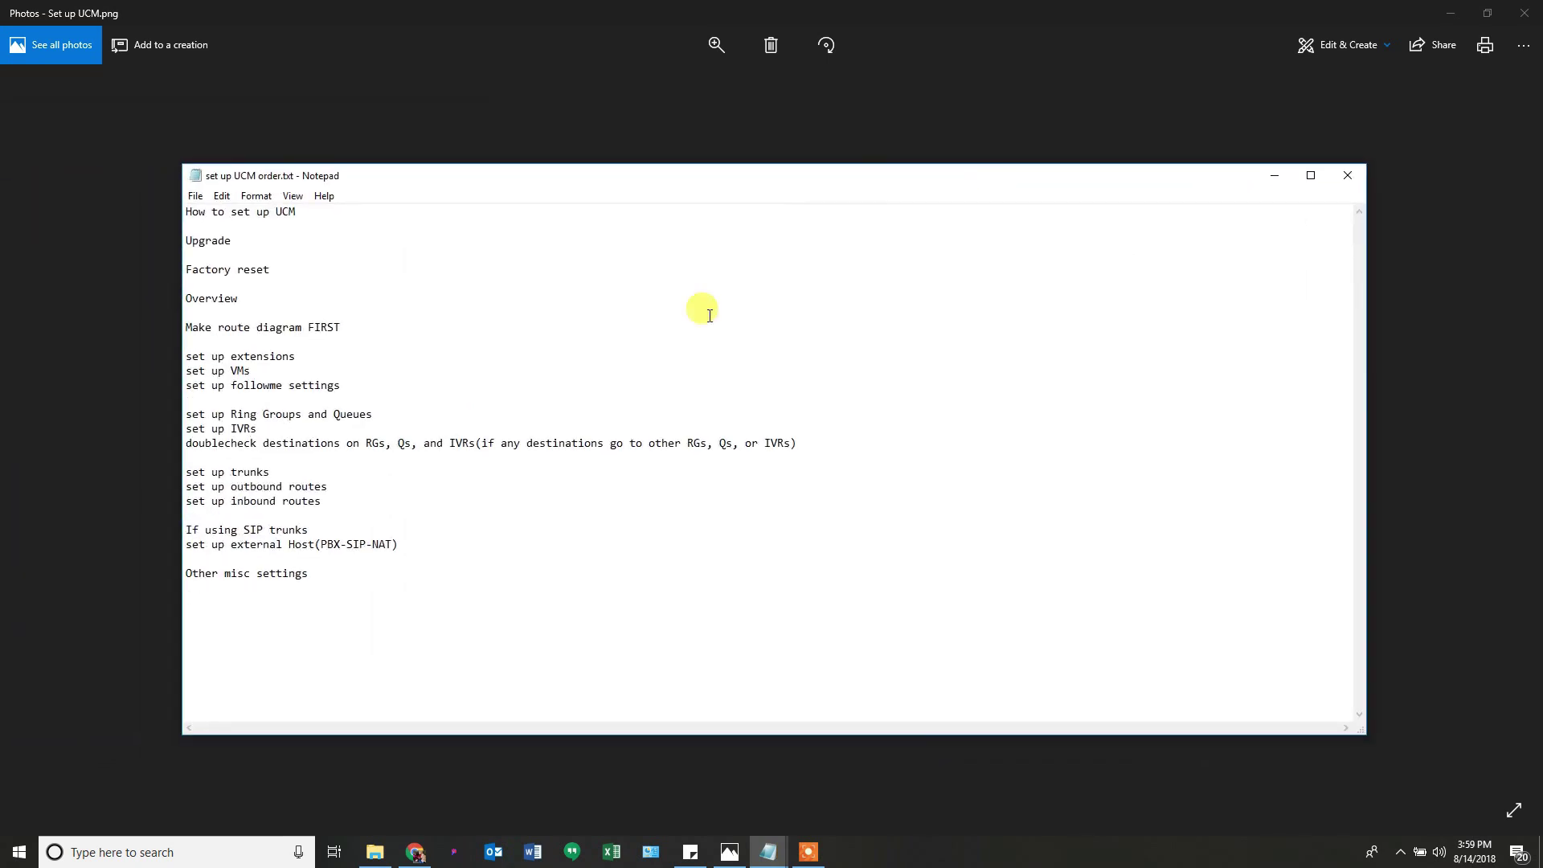
double_click(249, 472)
left_click_drag(231, 486, 302, 513)
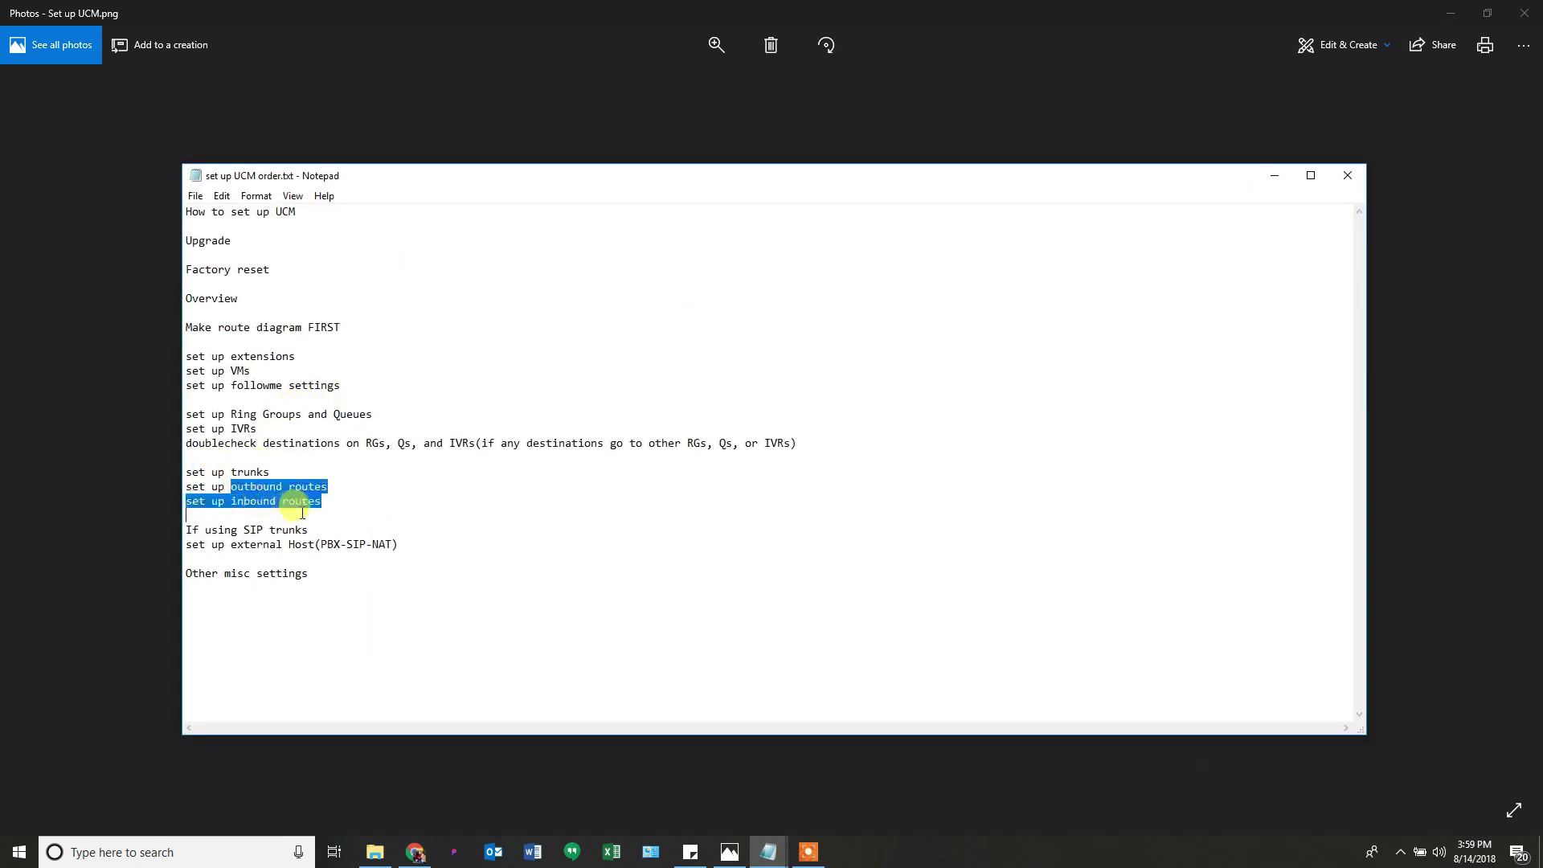
left_click(303, 511)
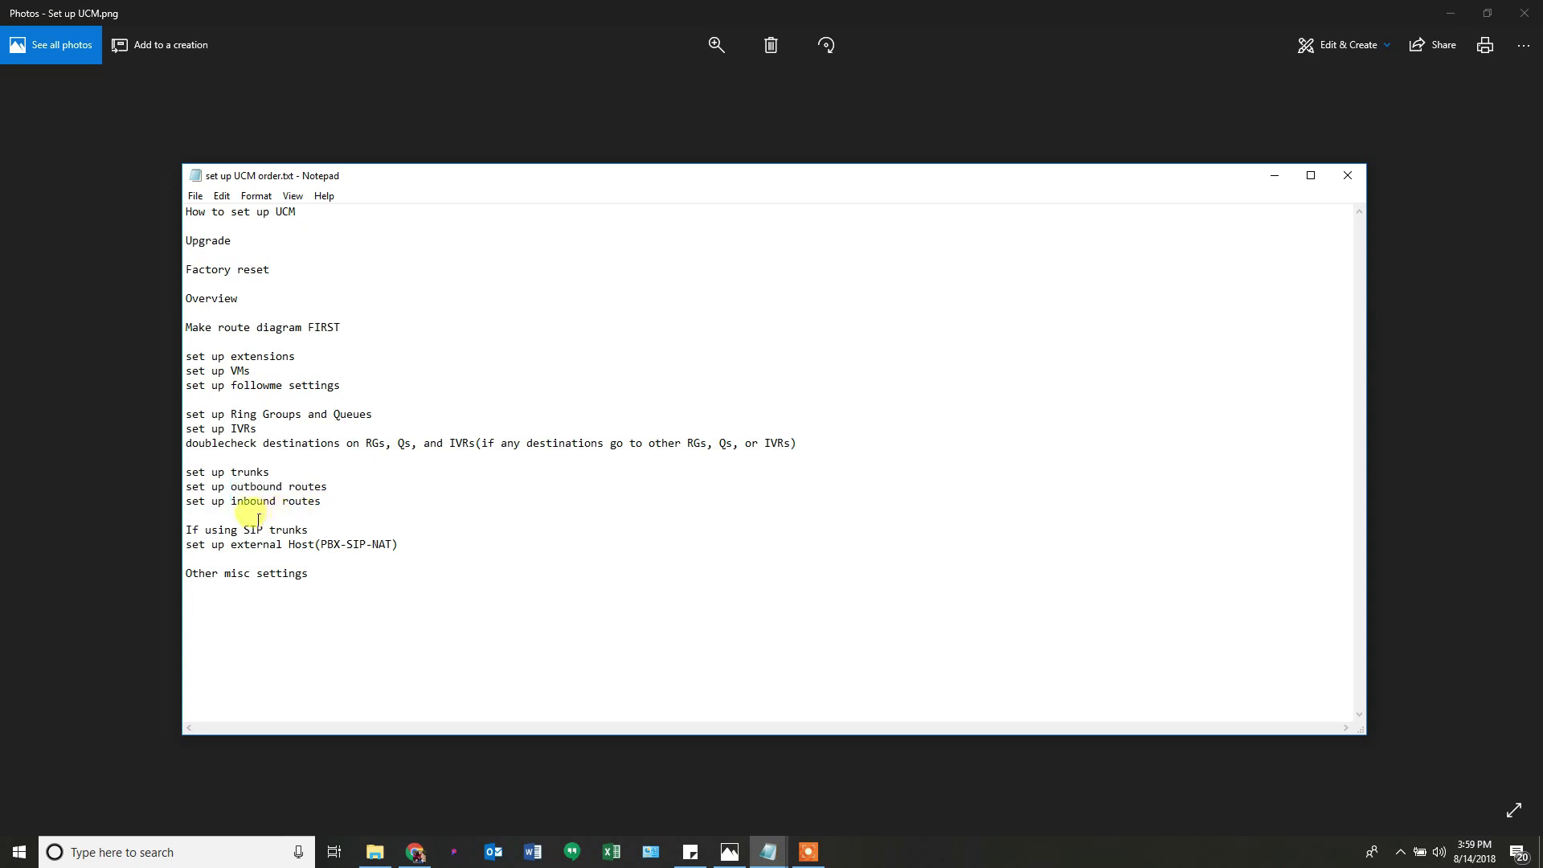
left_click_drag(191, 530, 320, 551)
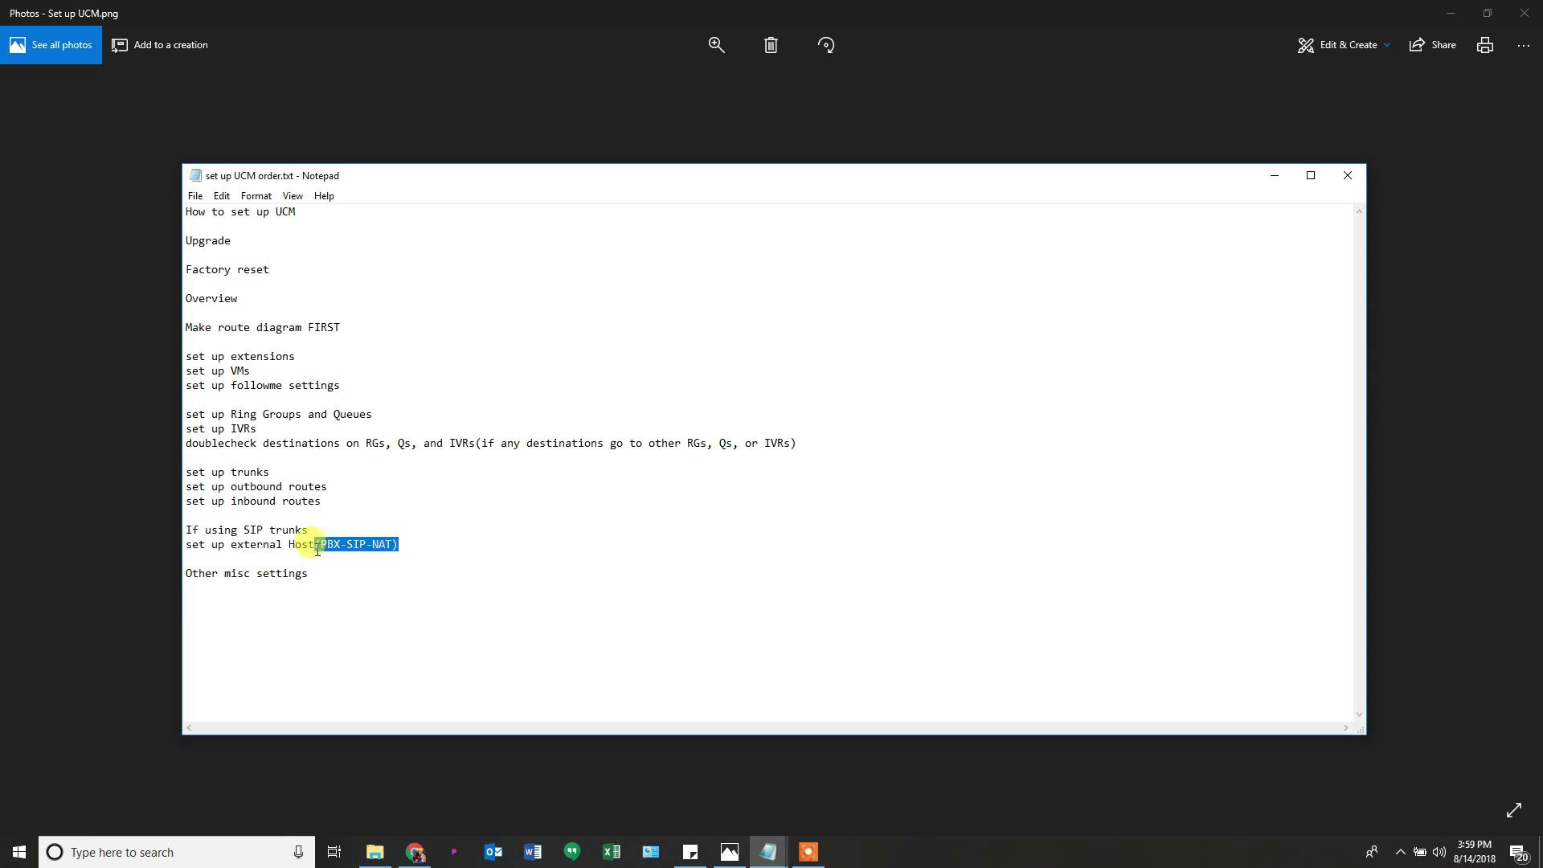